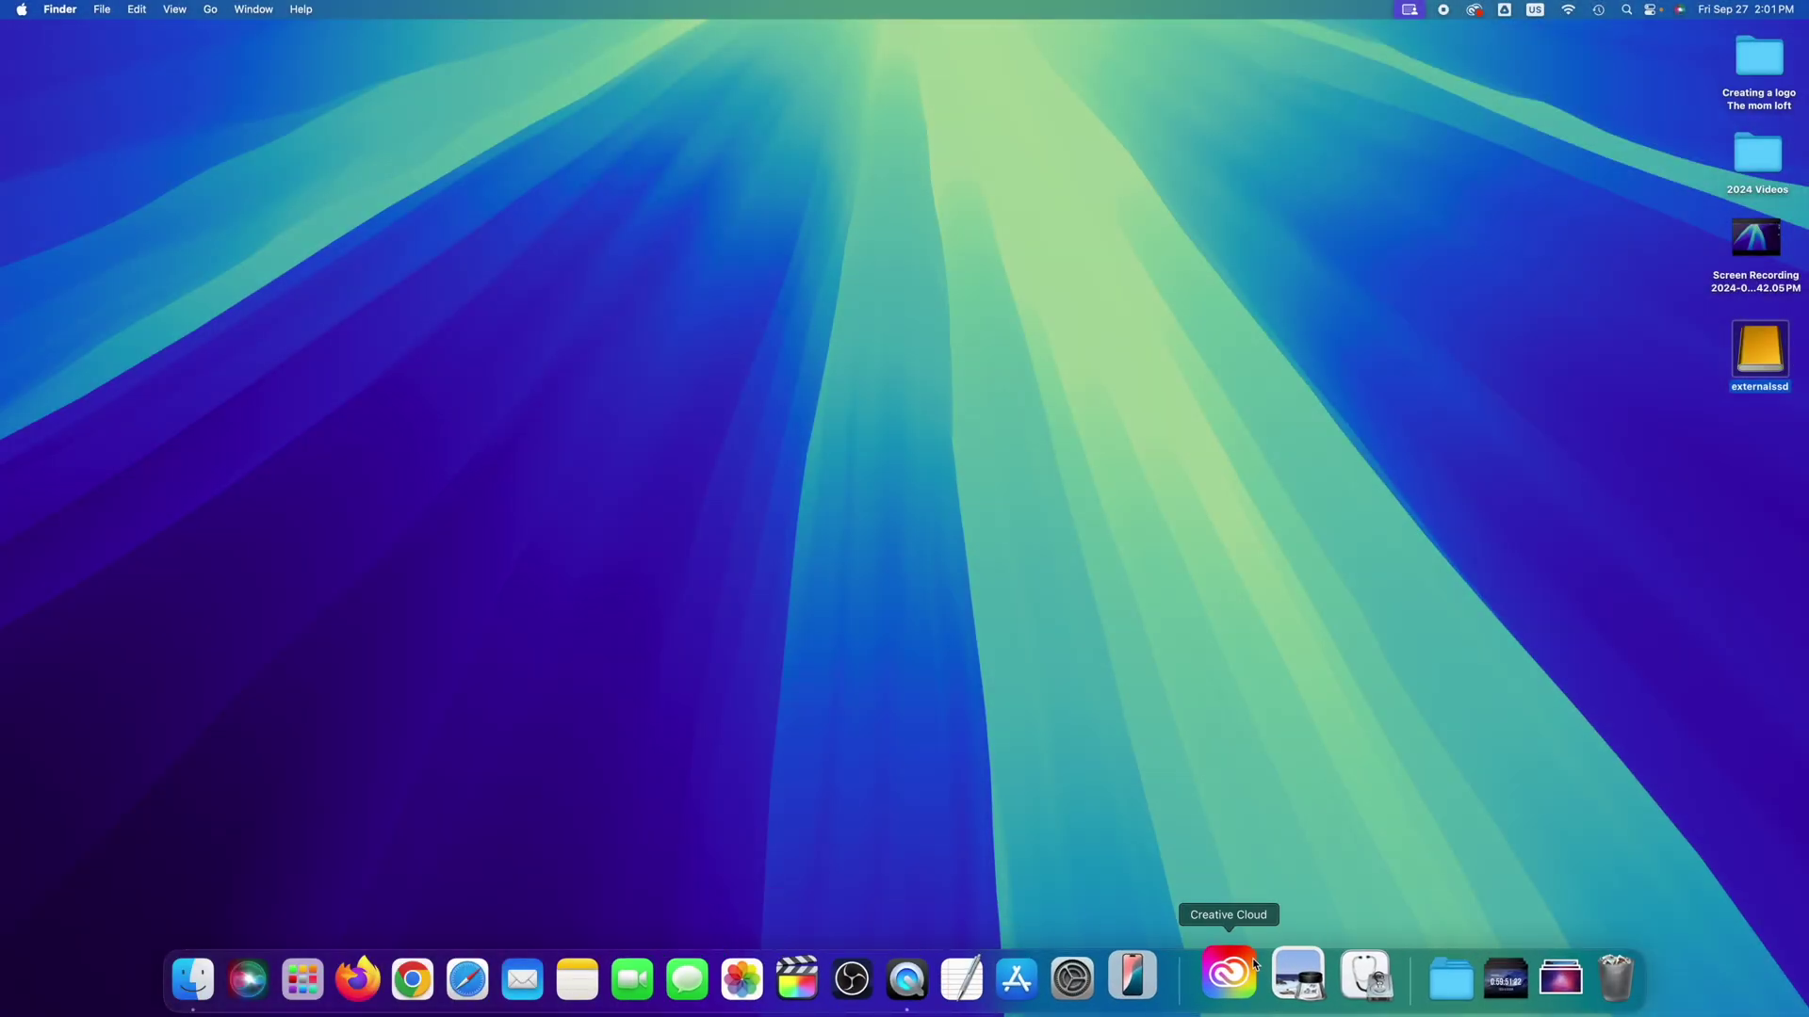
# - Search Spotlight for 'disk' and launch Disk Utility from the results
pyautogui.click(1630, 10)
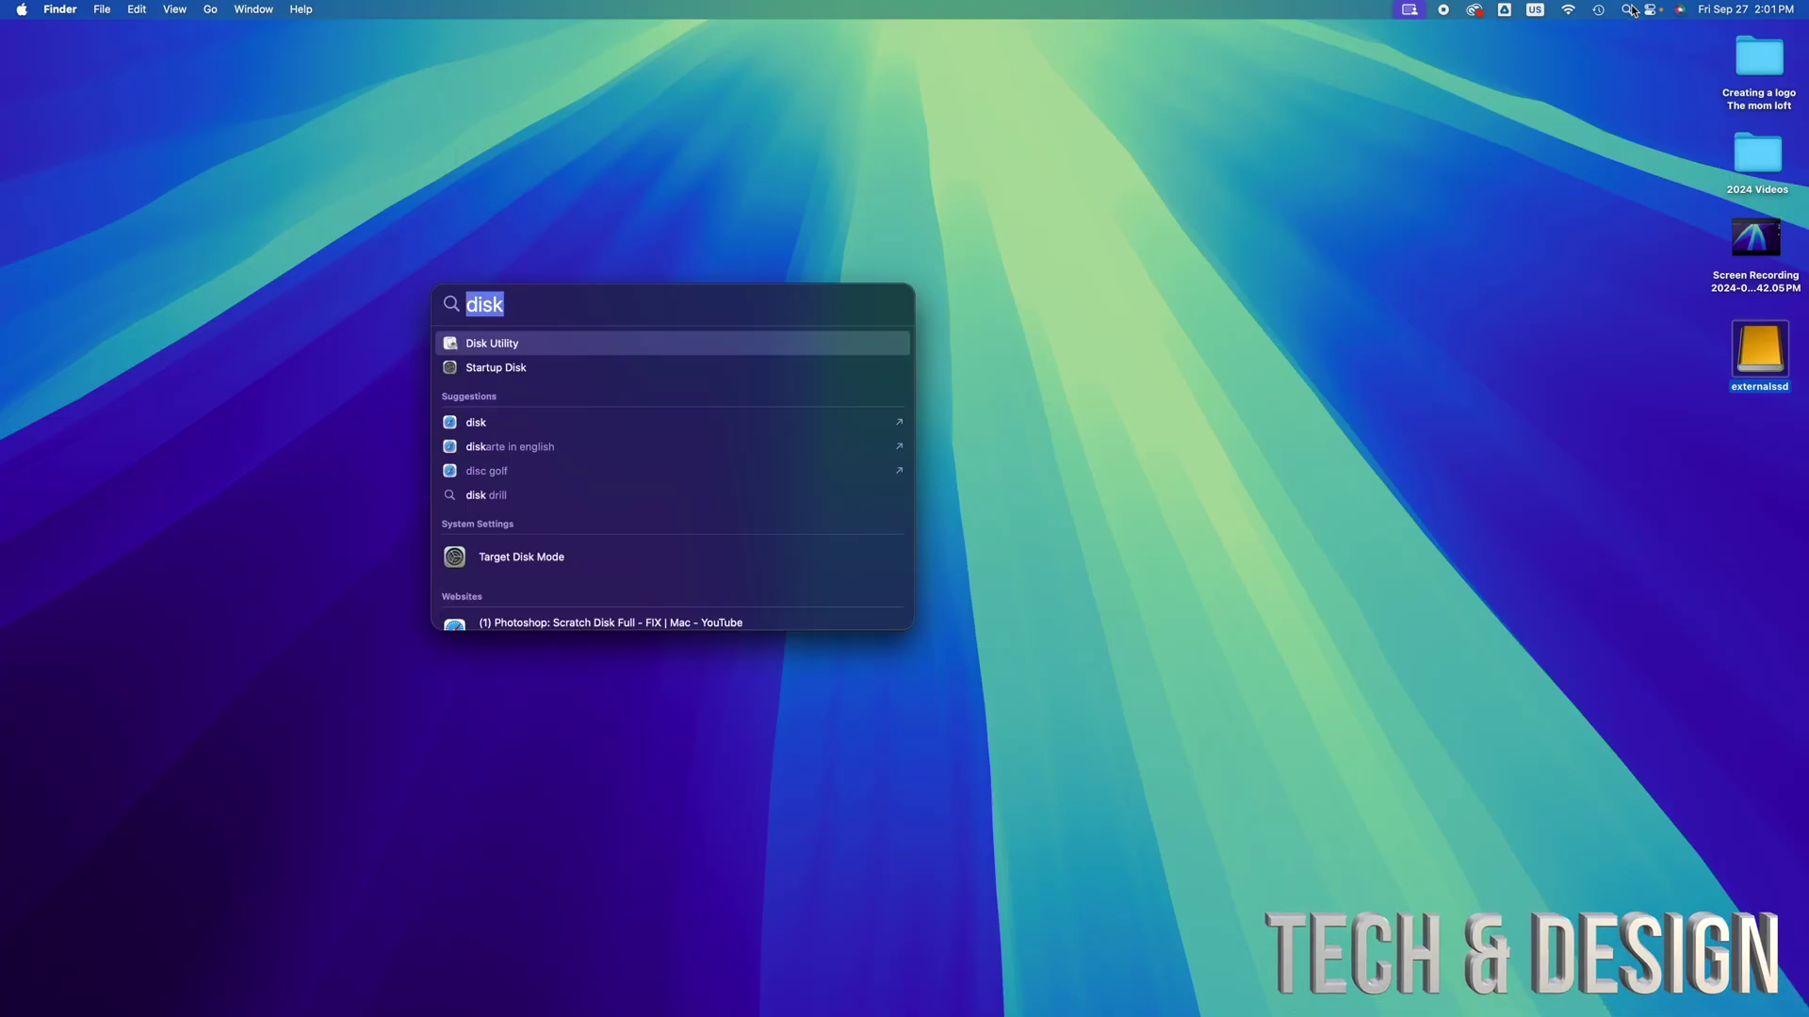
pyautogui.click(533, 346)
# - Collapse the internal APPLE SSD and select the external Samsung PSSD T5 EVO disk
pyautogui.moveTo(665, 164); pyautogui.dragTo(856, 168)
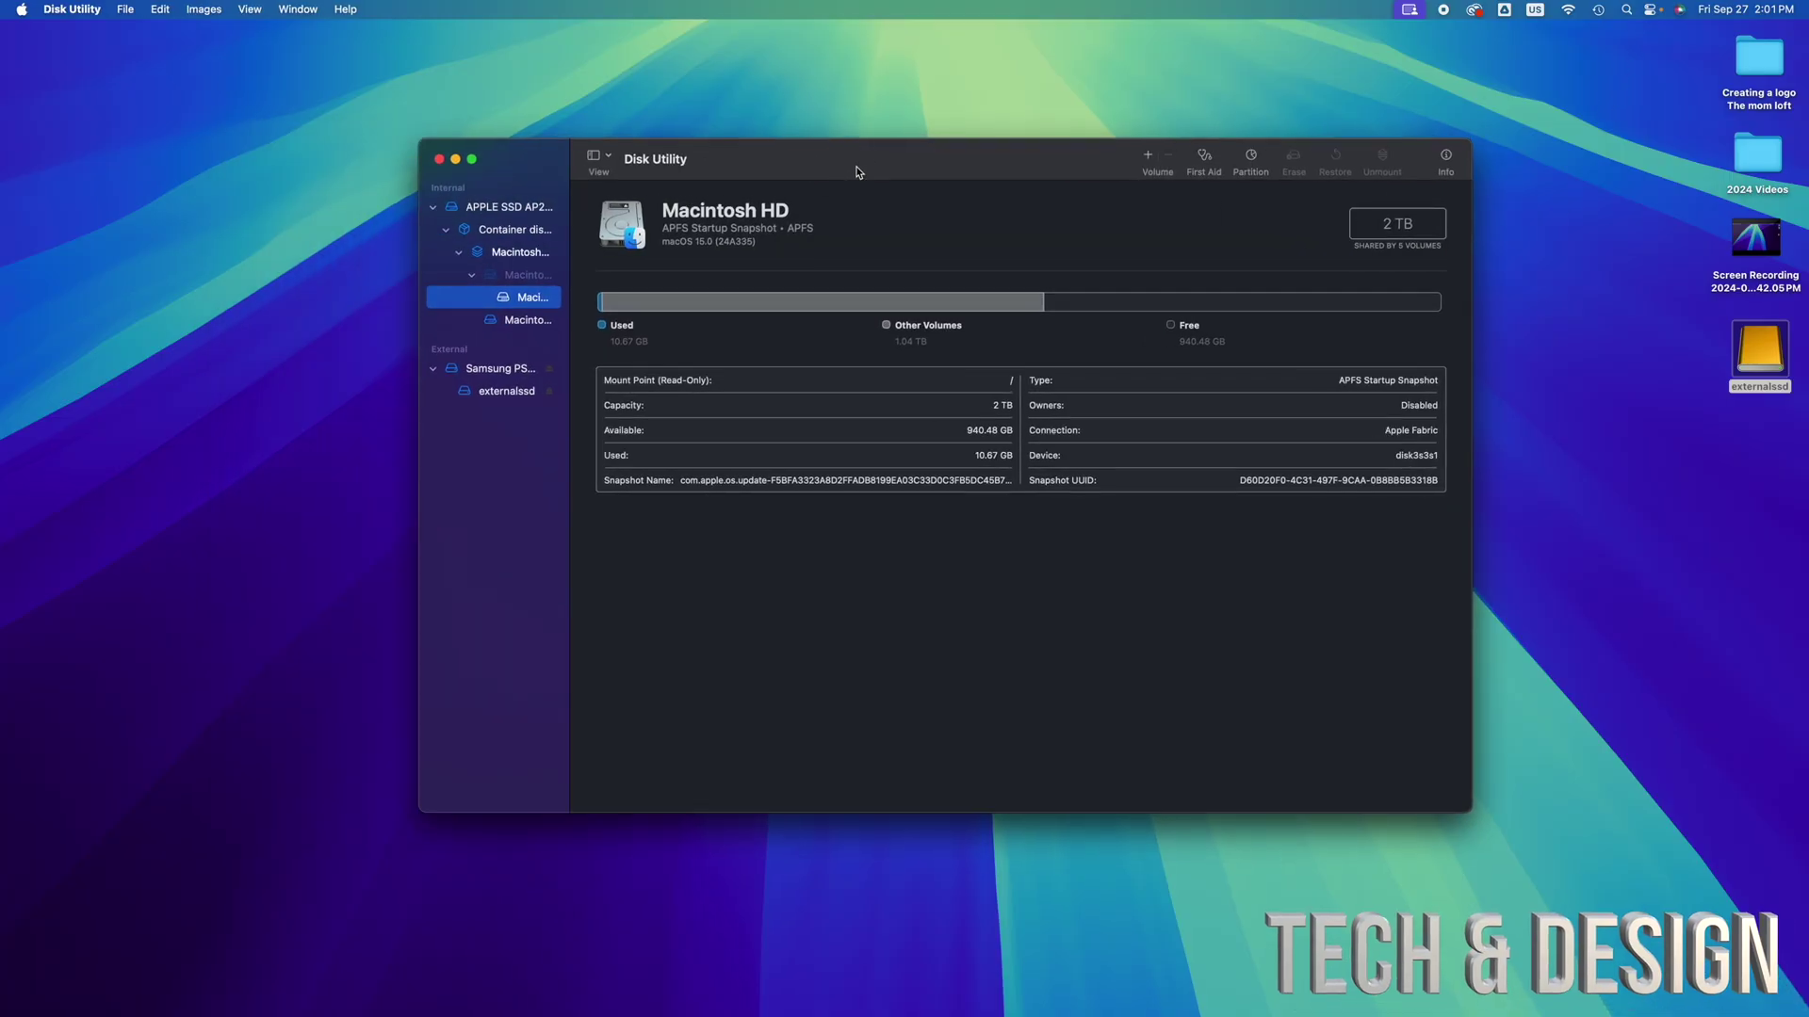
pyautogui.click(433, 207)
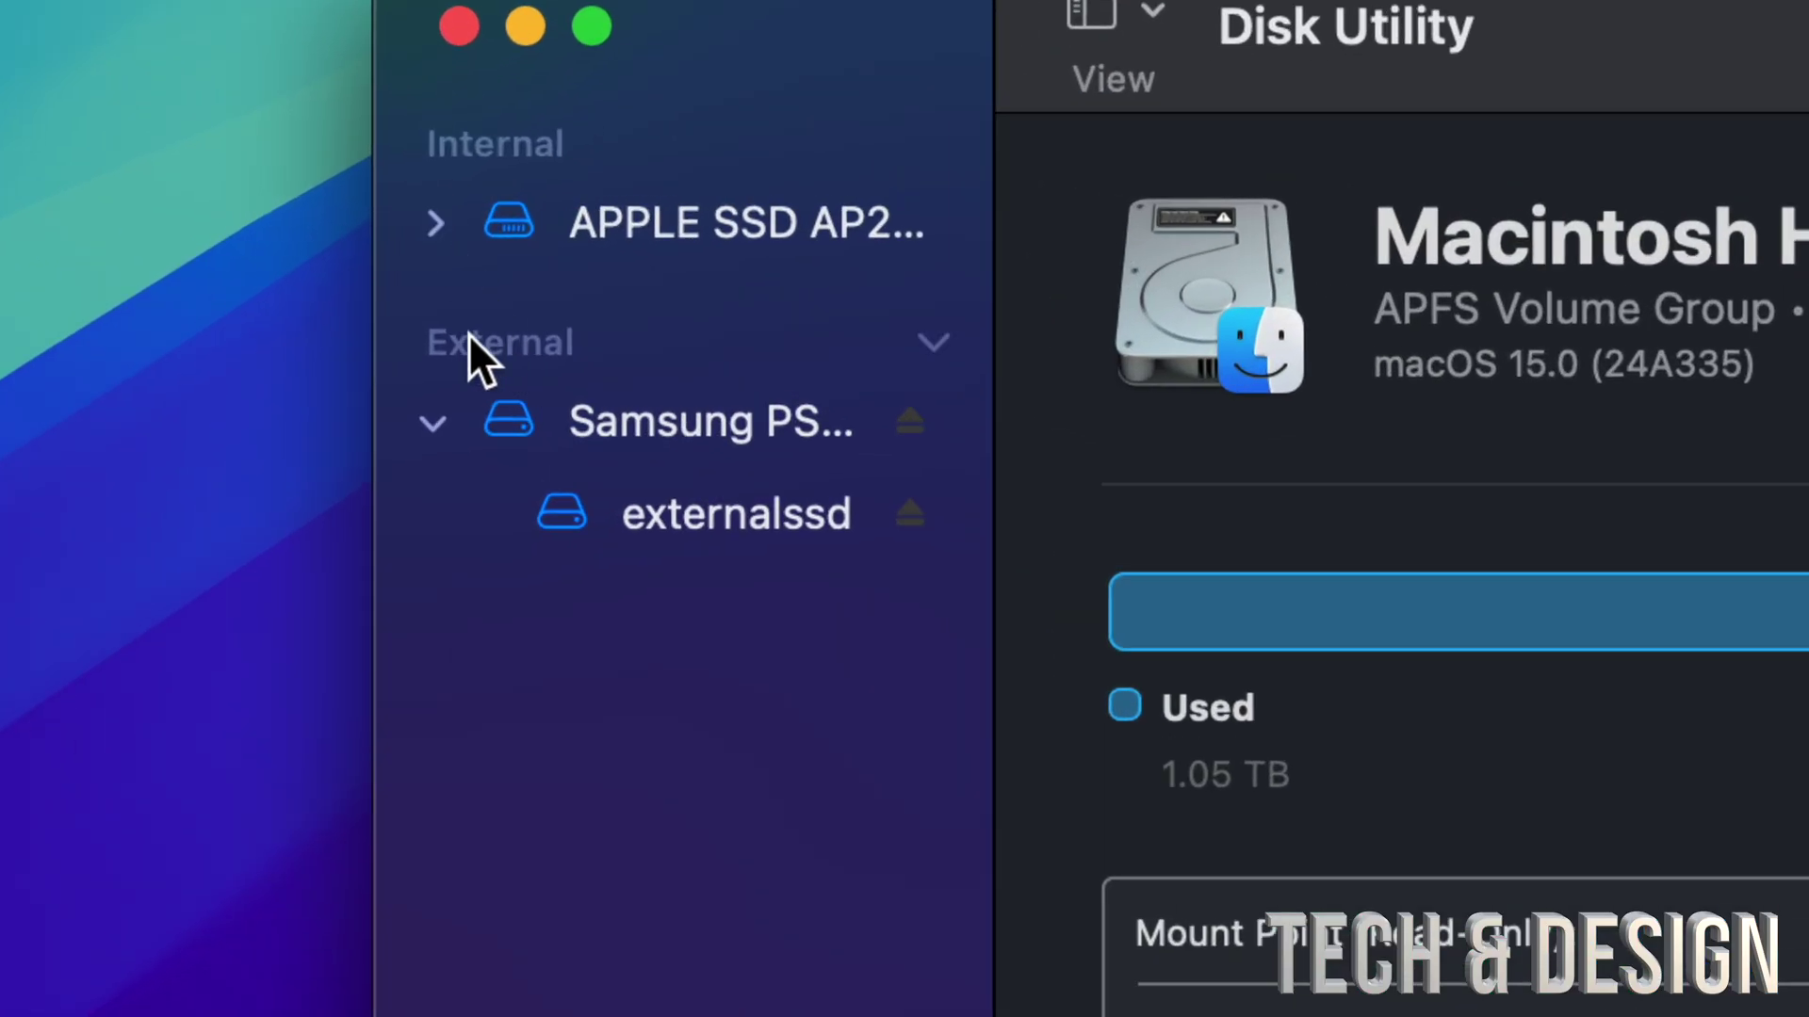
pyautogui.click(650, 419)
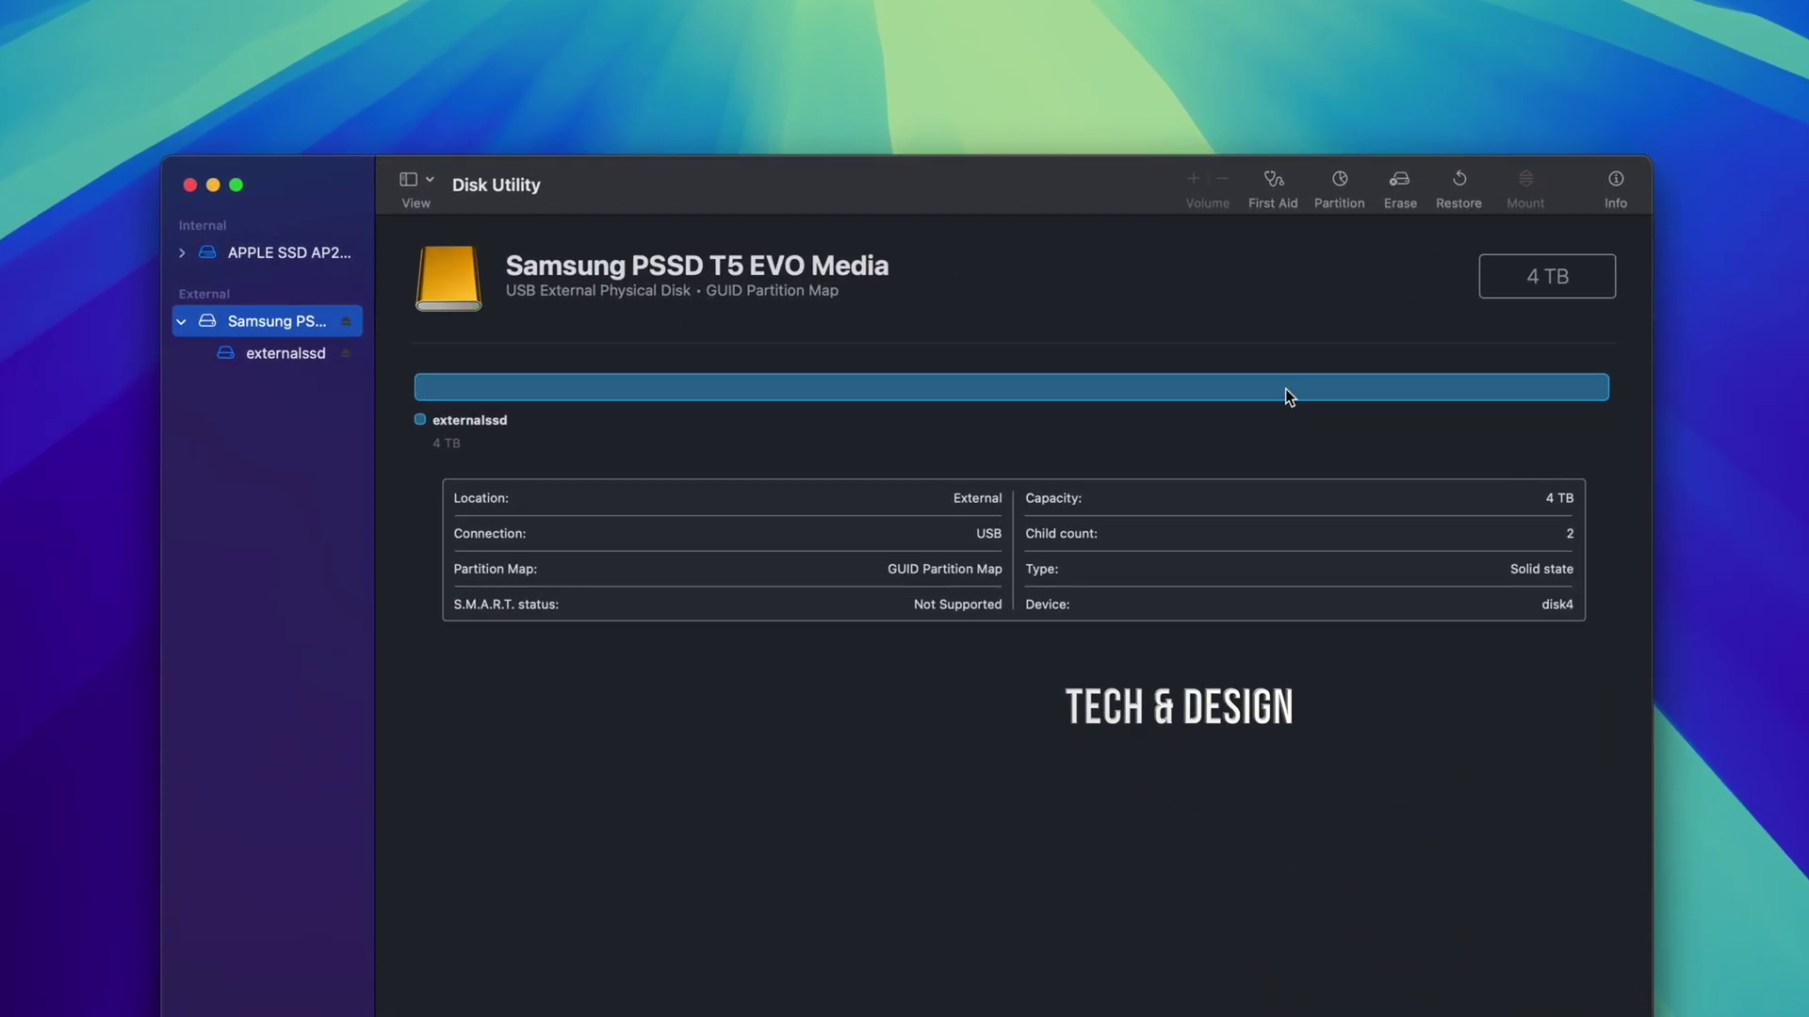
# - Prepare to erase the Samsung disk as APFS with the volume name 'ssd'
pyautogui.click(1397, 198)
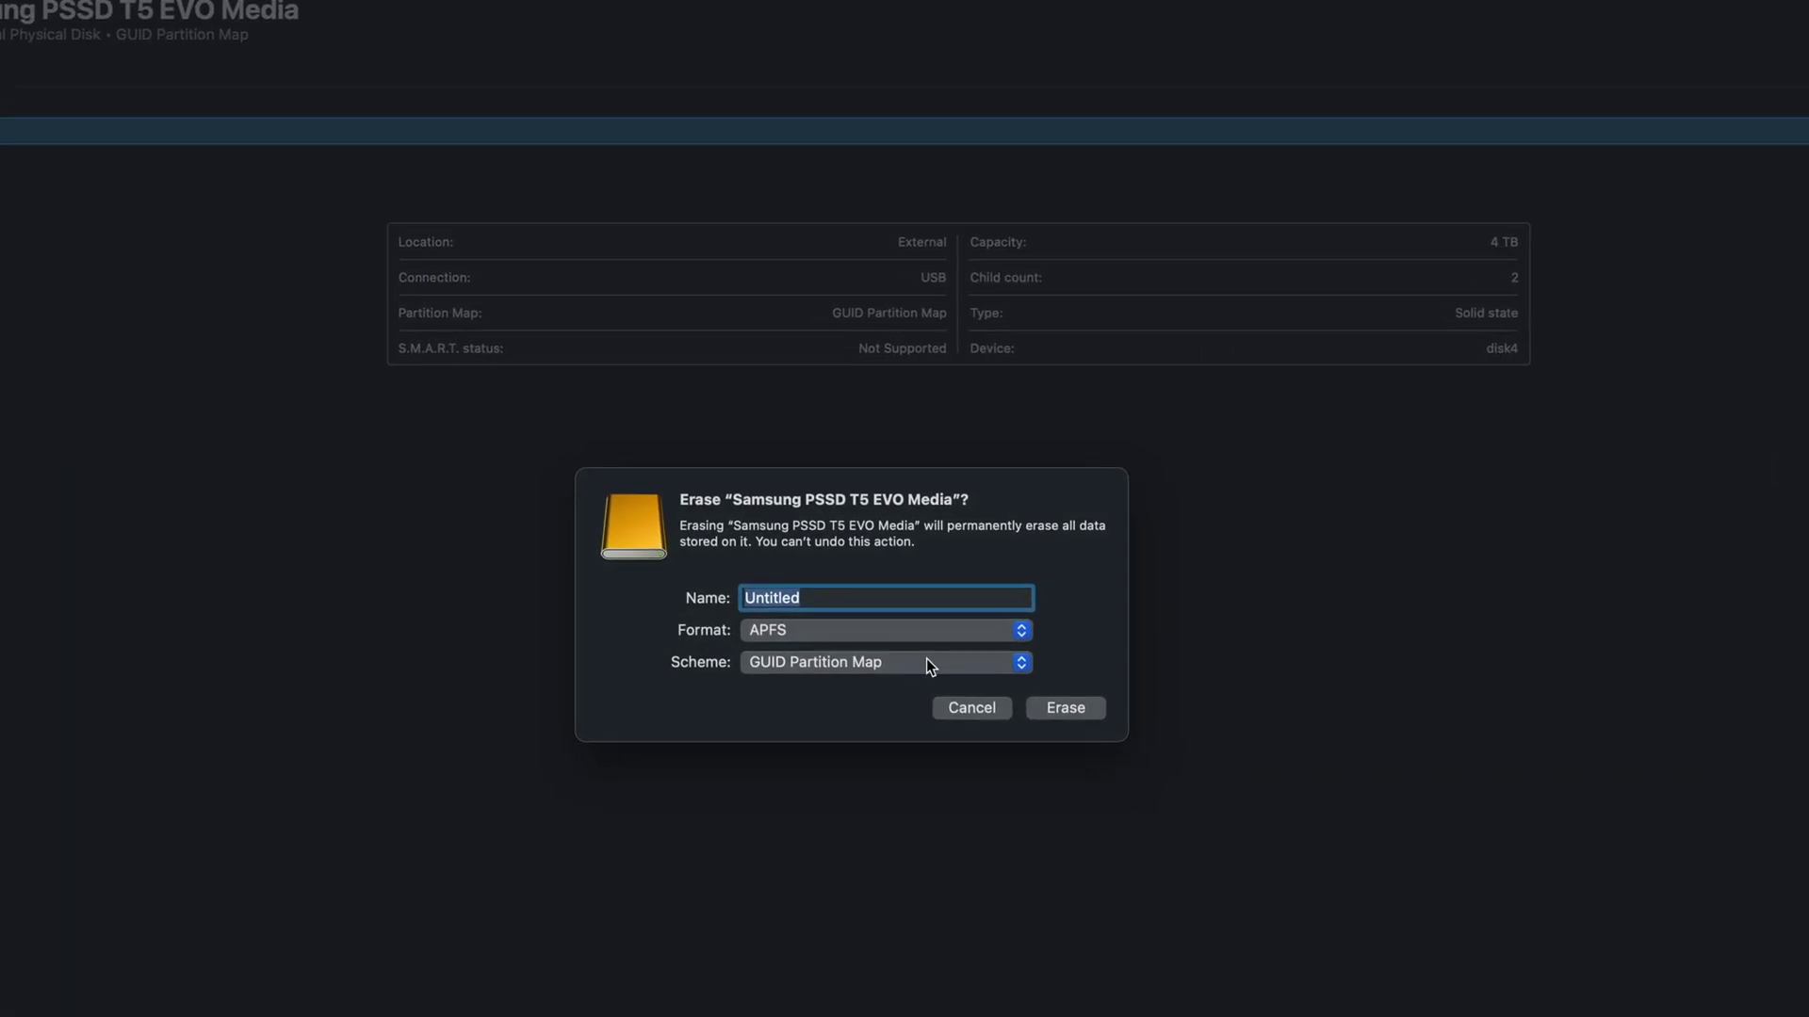
pyautogui.click(1023, 629)
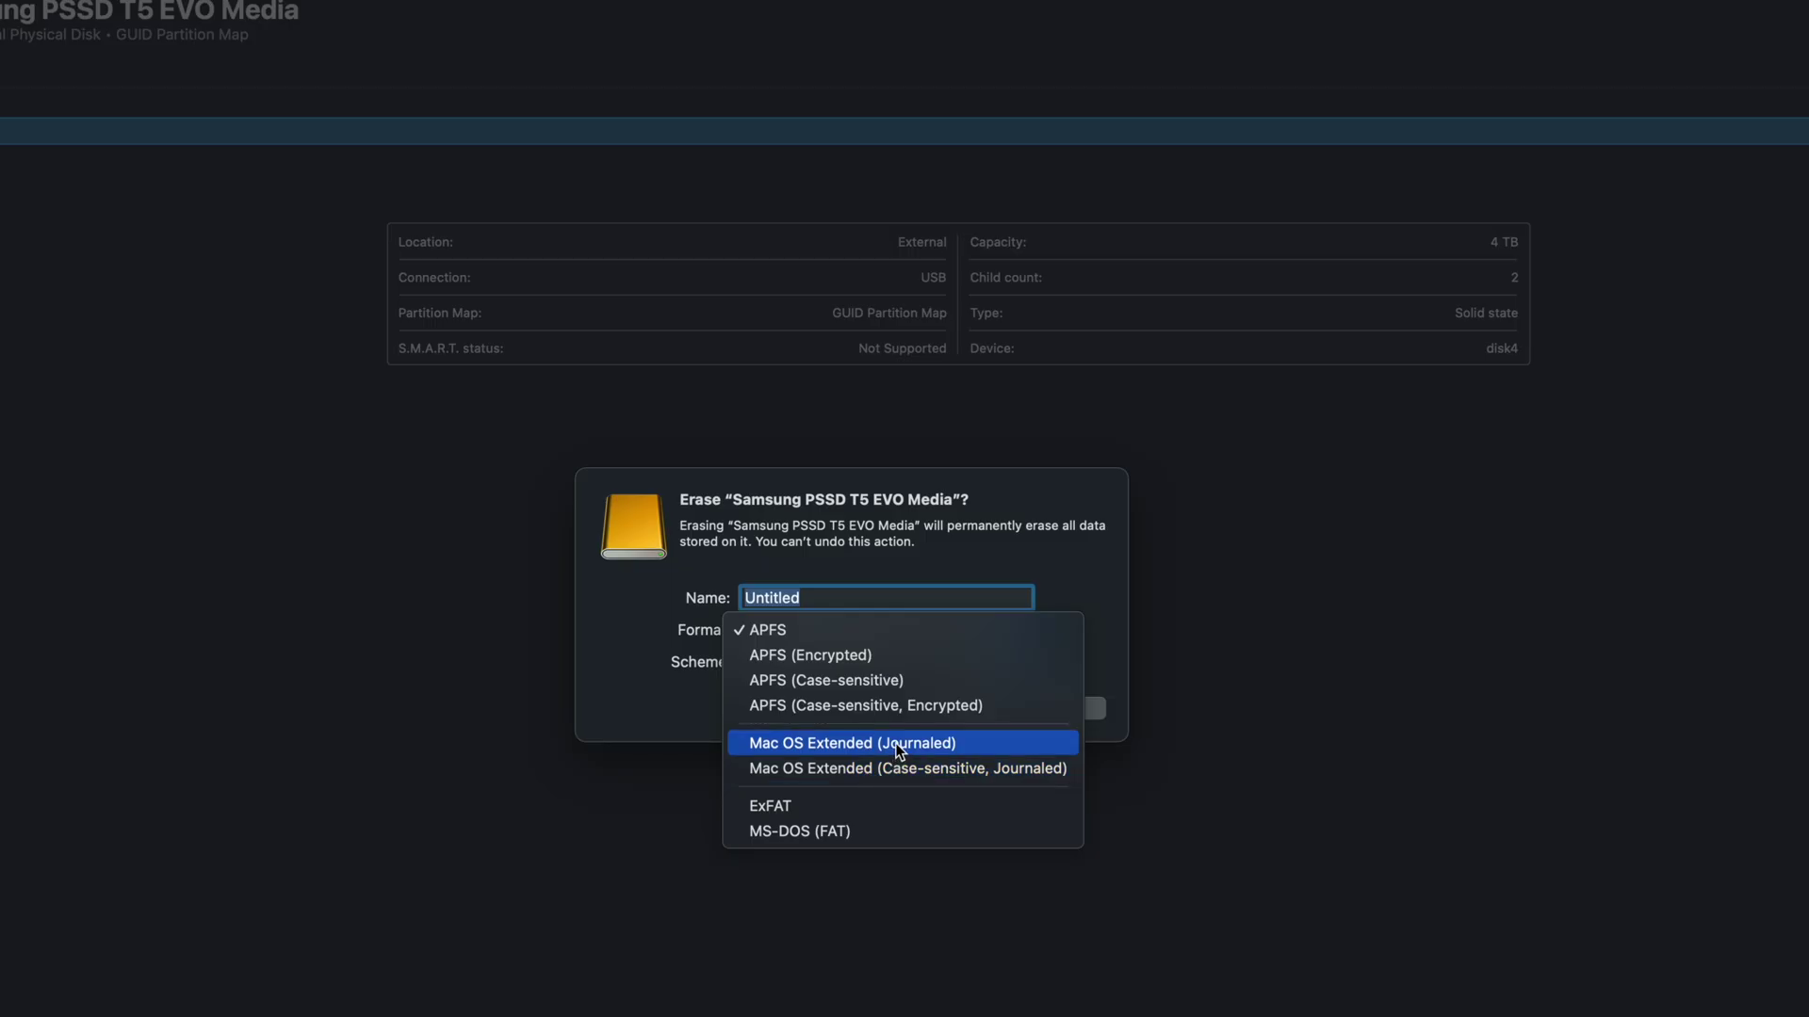
pyautogui.click(808, 631)
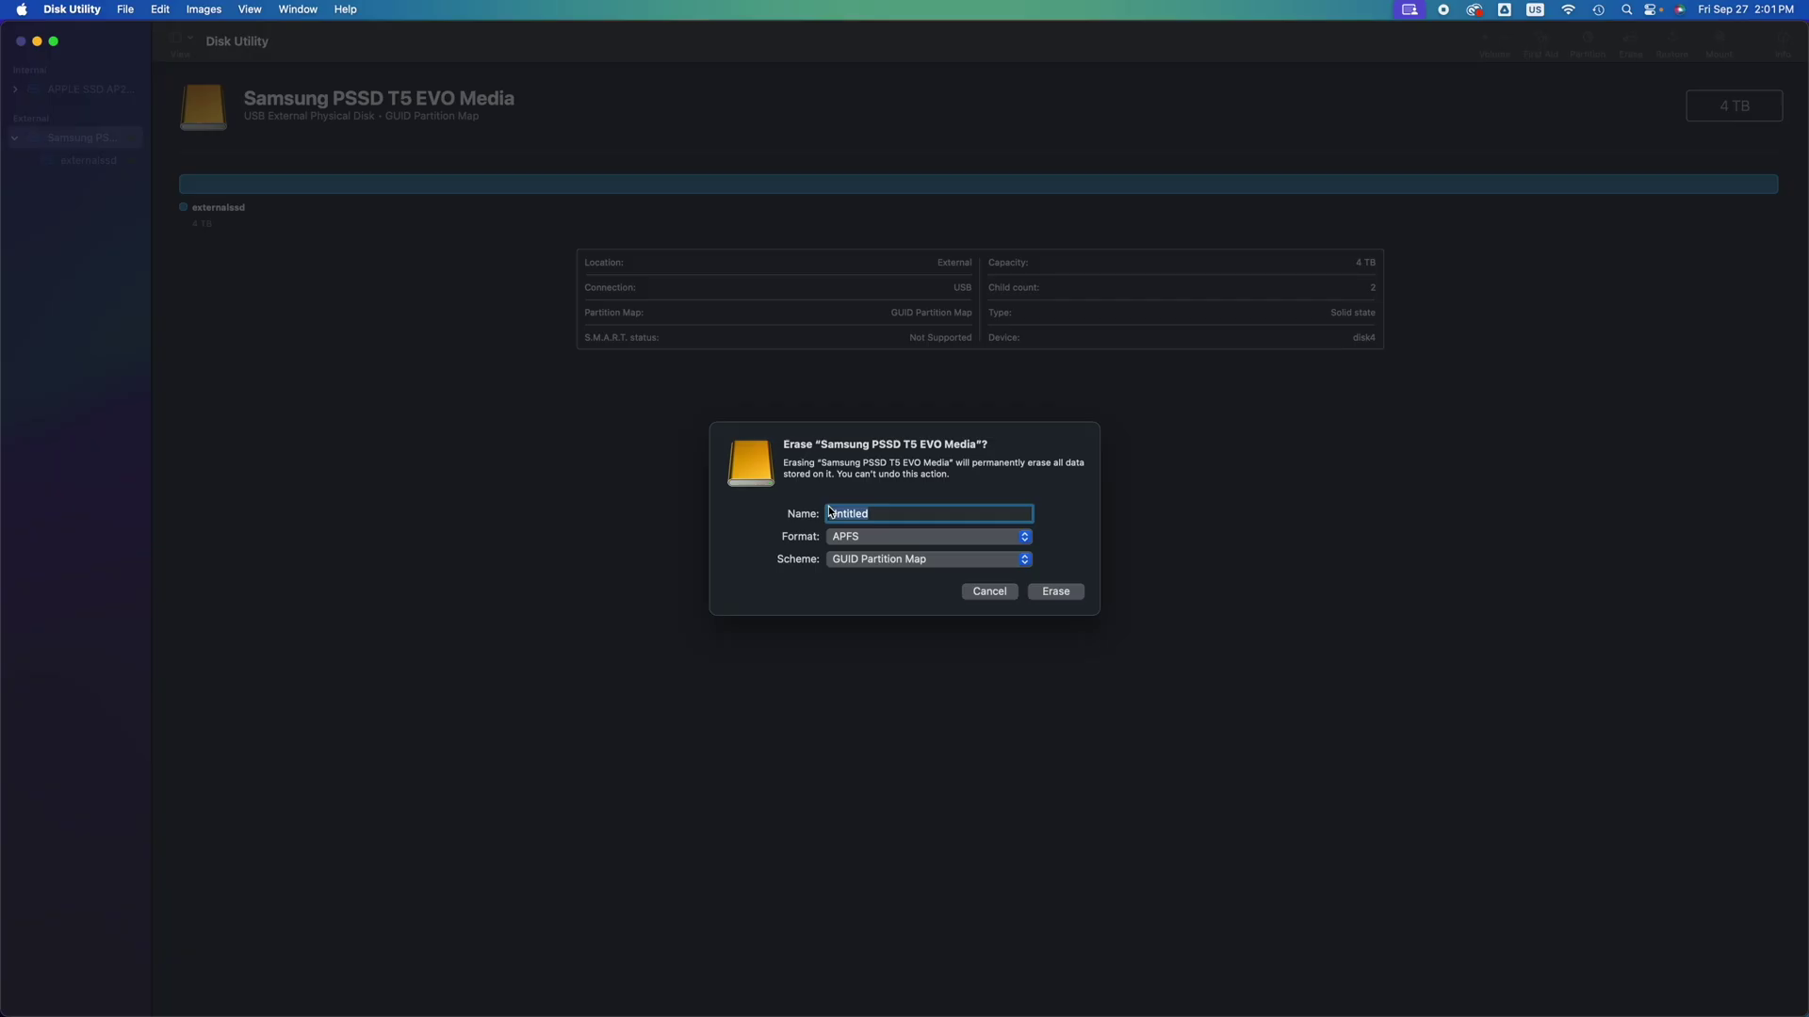
pyautogui.write('ss')
# - Confirm the erase and dismiss the report once the APFS volume 'ssd' exists
pyautogui.click(1055, 590)
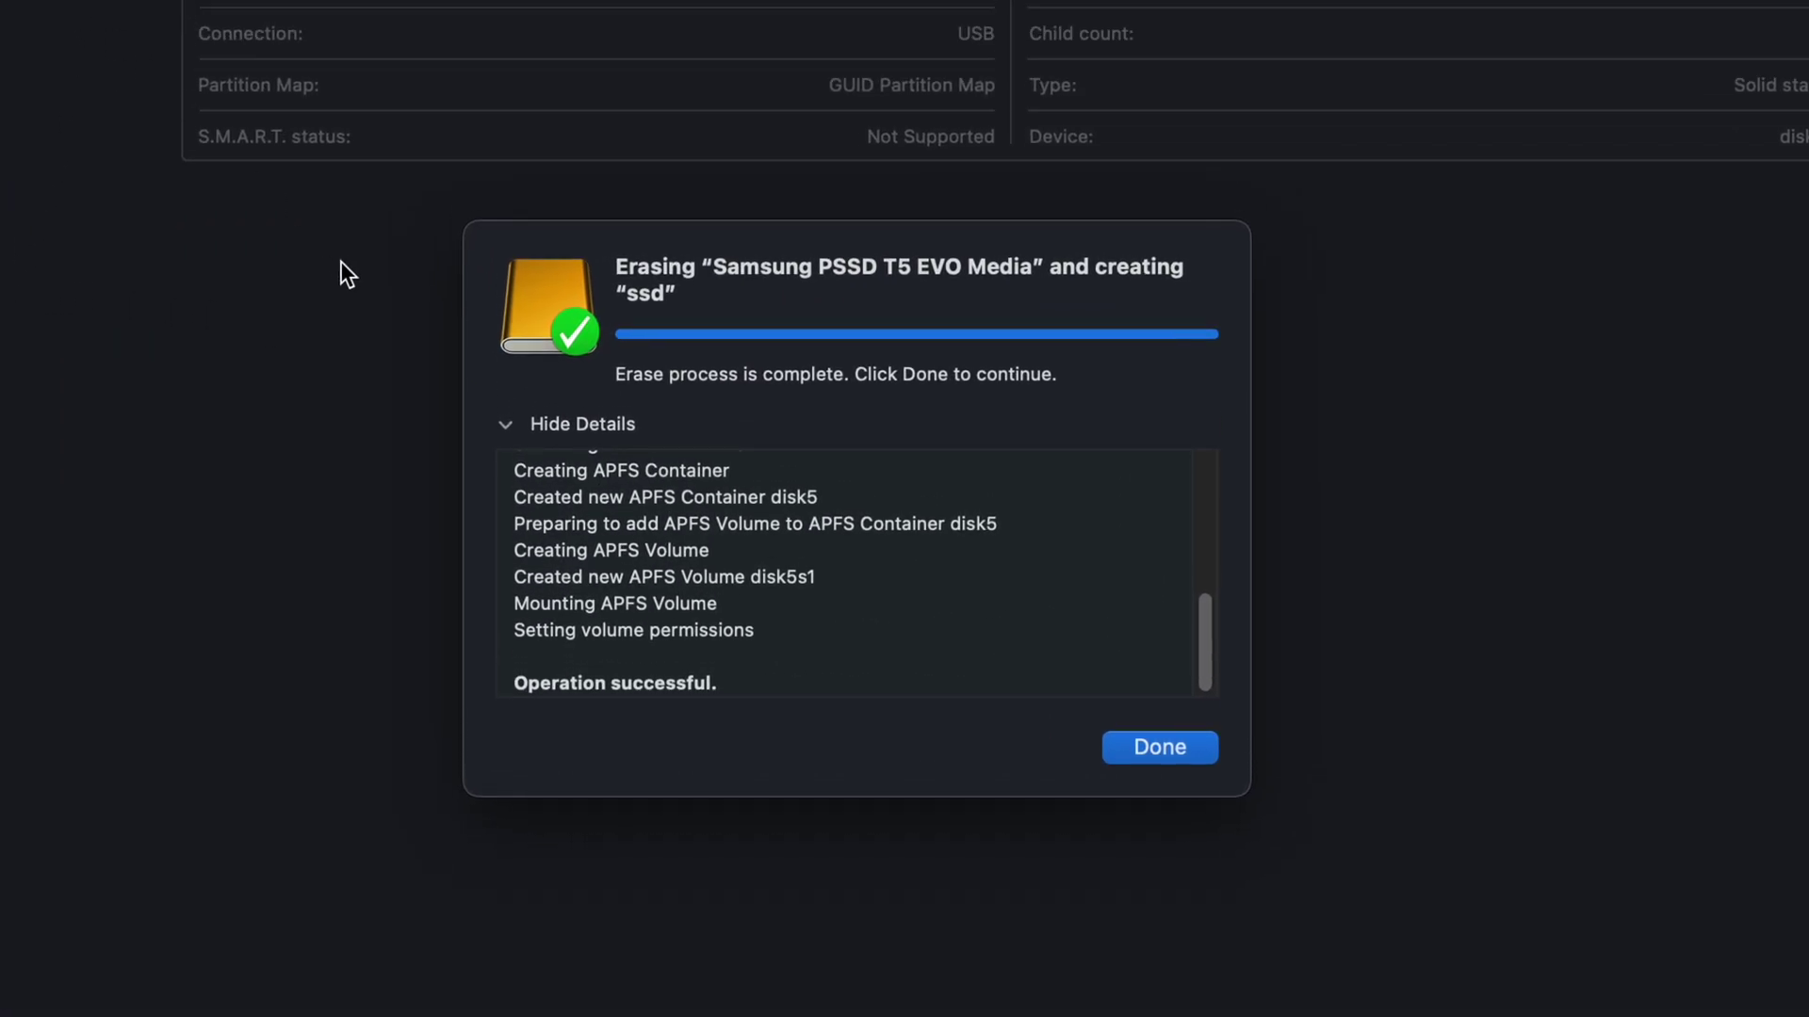
pyautogui.click(1161, 750)
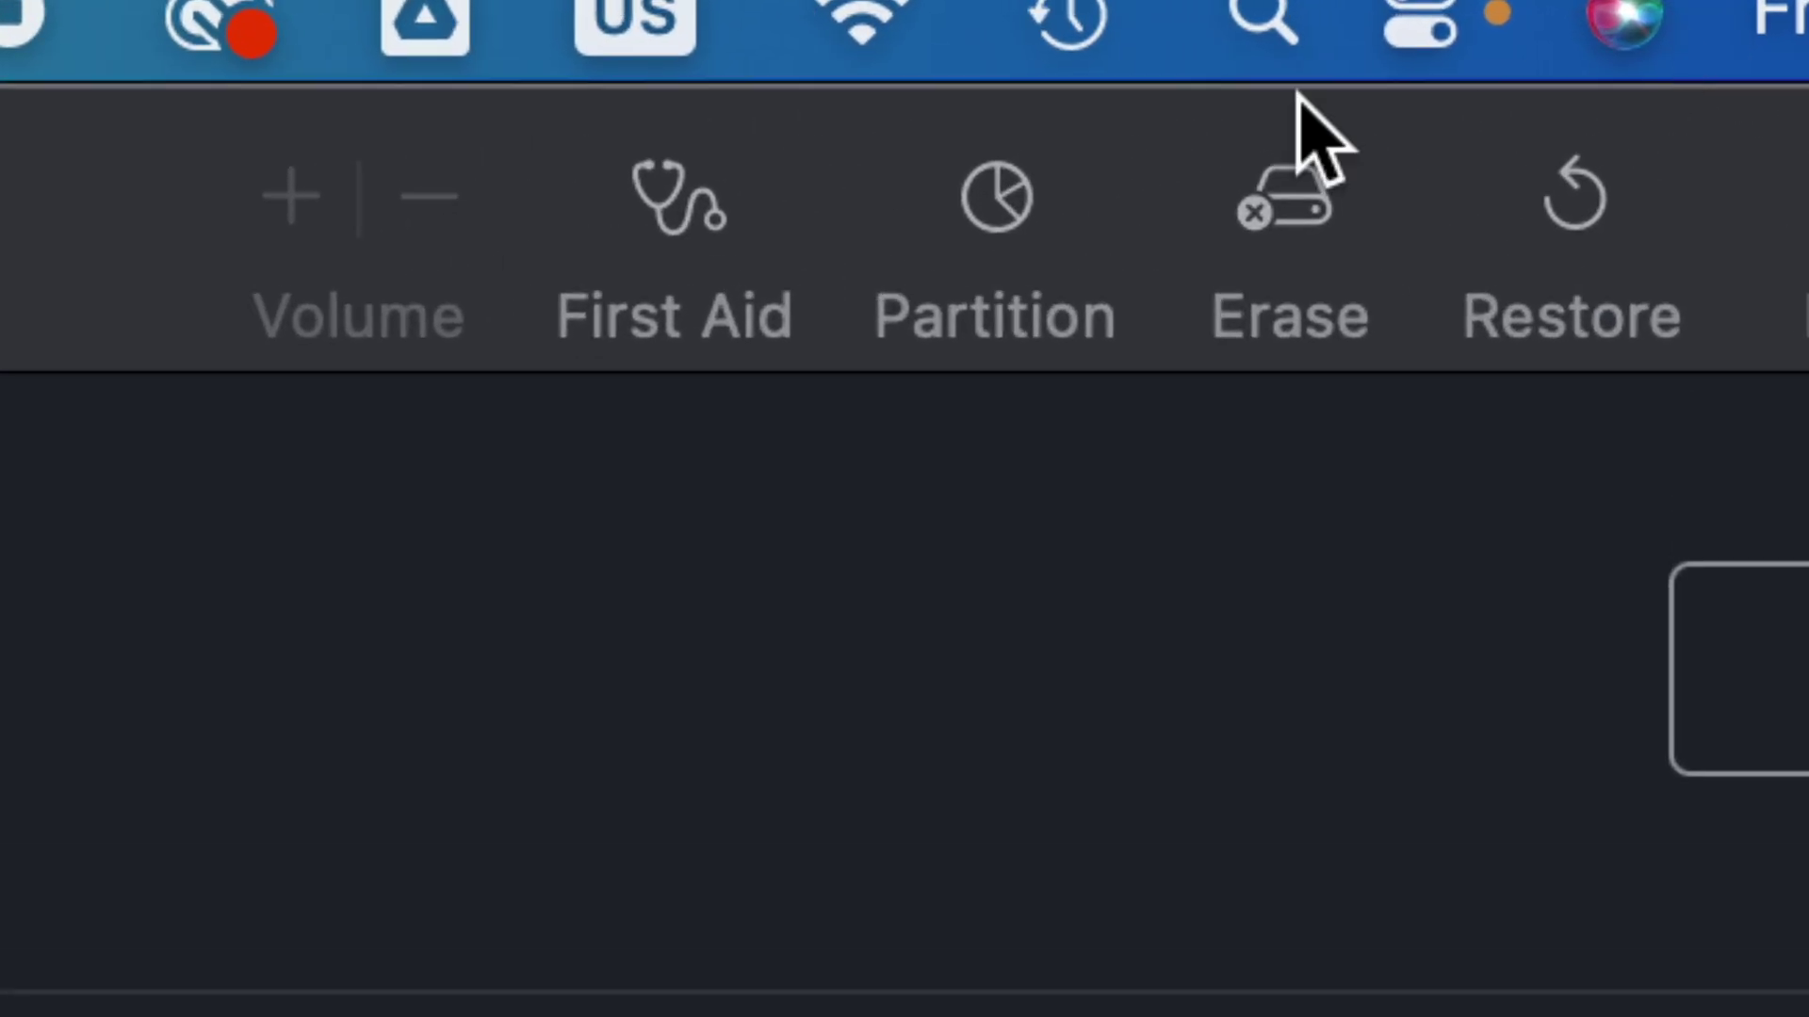
# - Open partitioning for the Samsung disk and add a second partition
pyautogui.click(997, 226)
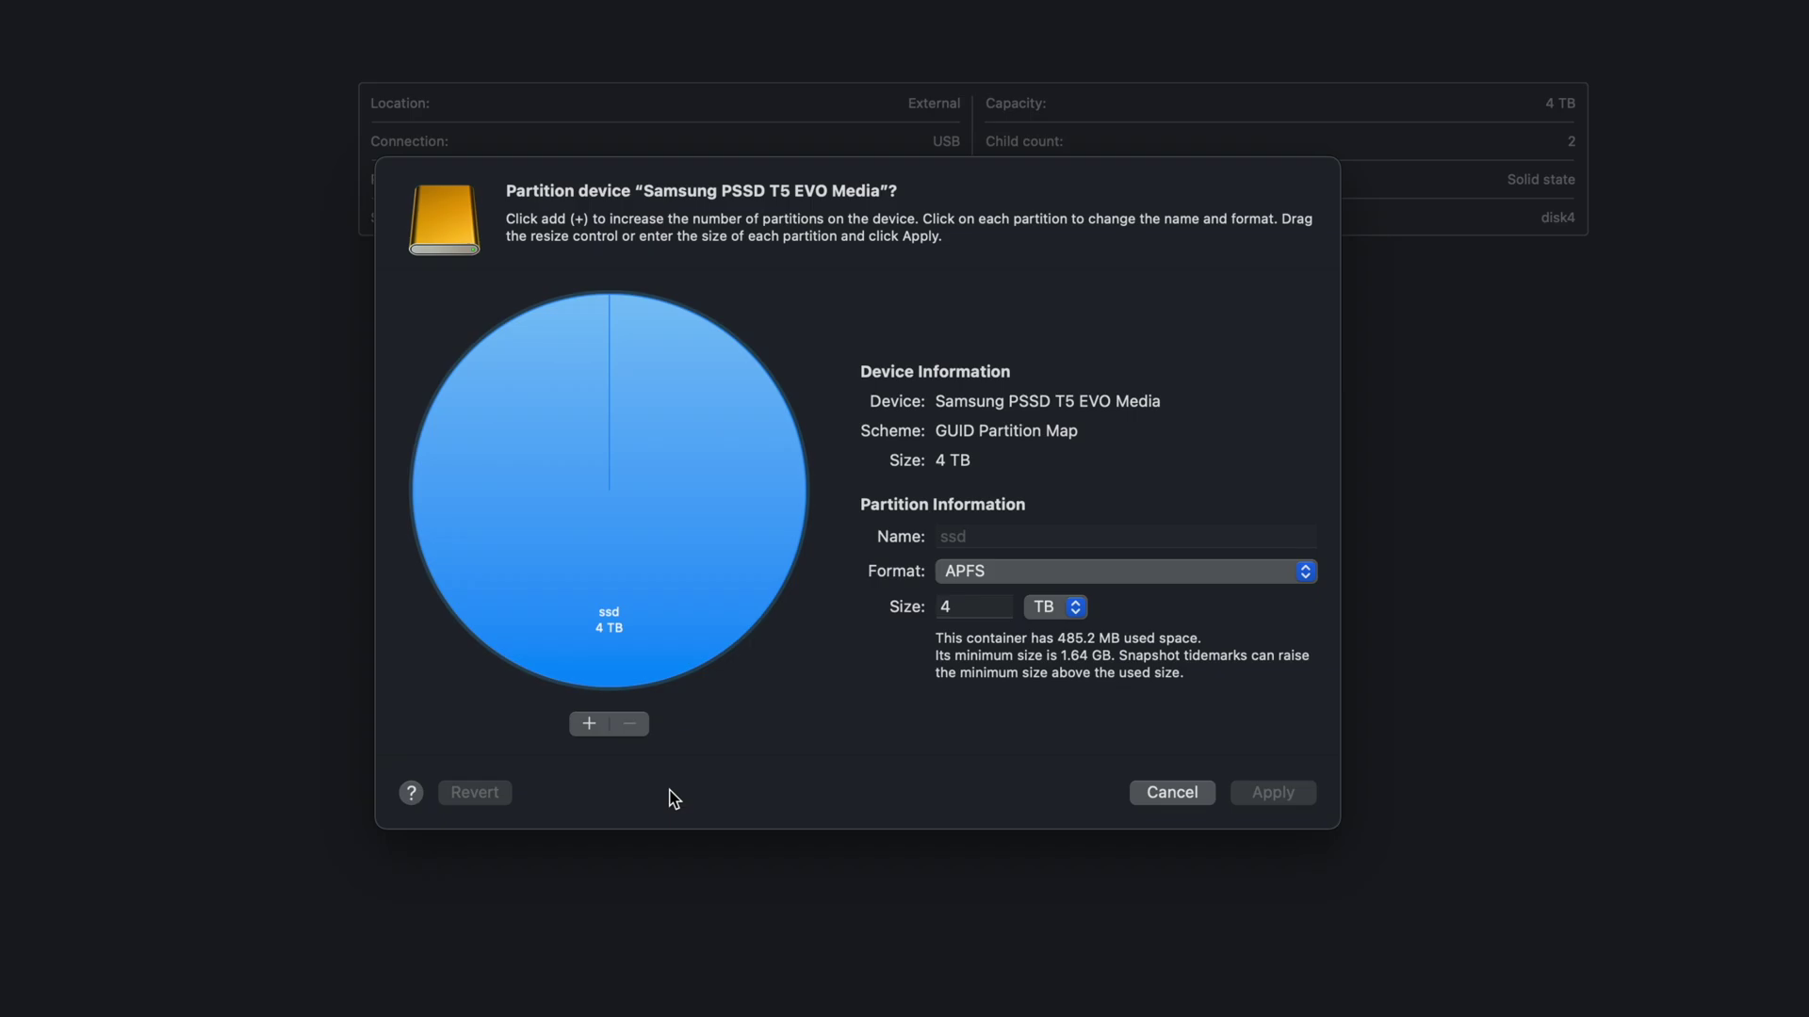
pyautogui.click(588, 721)
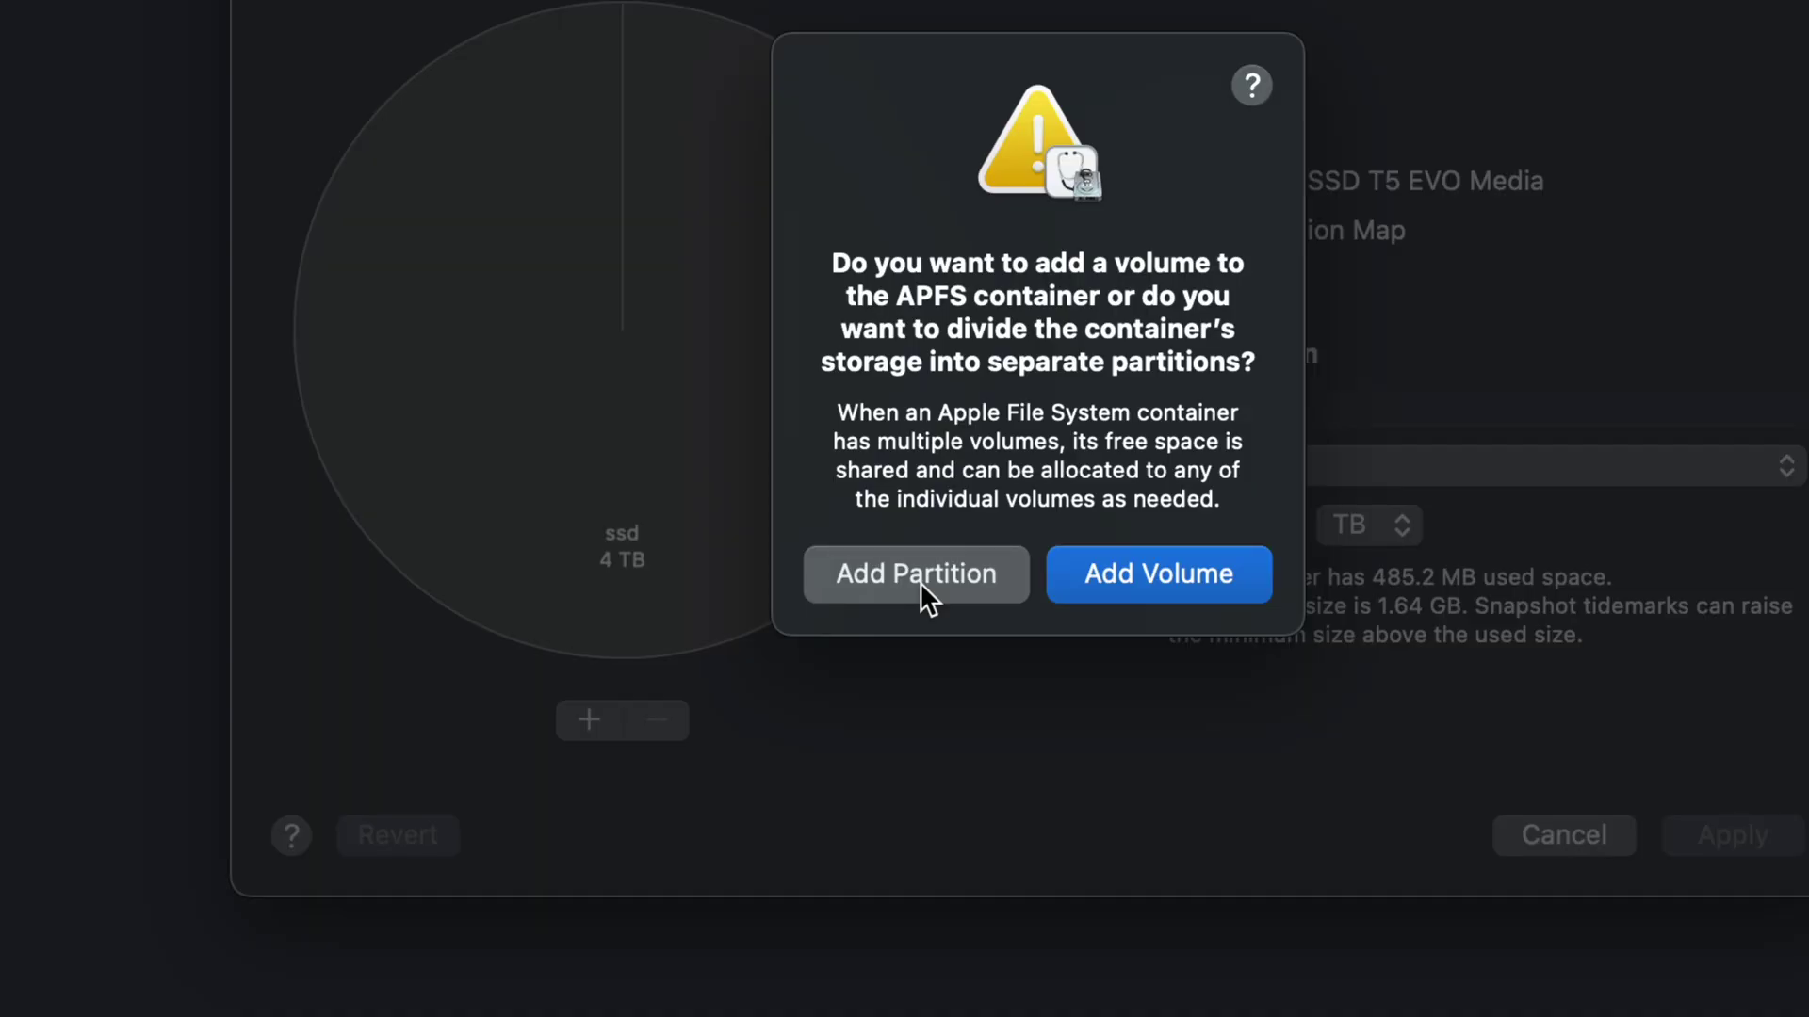
# - Make it a separate partition and resize so ssd is 998 GB and Untitled 3 TB
pyautogui.click(879, 586)
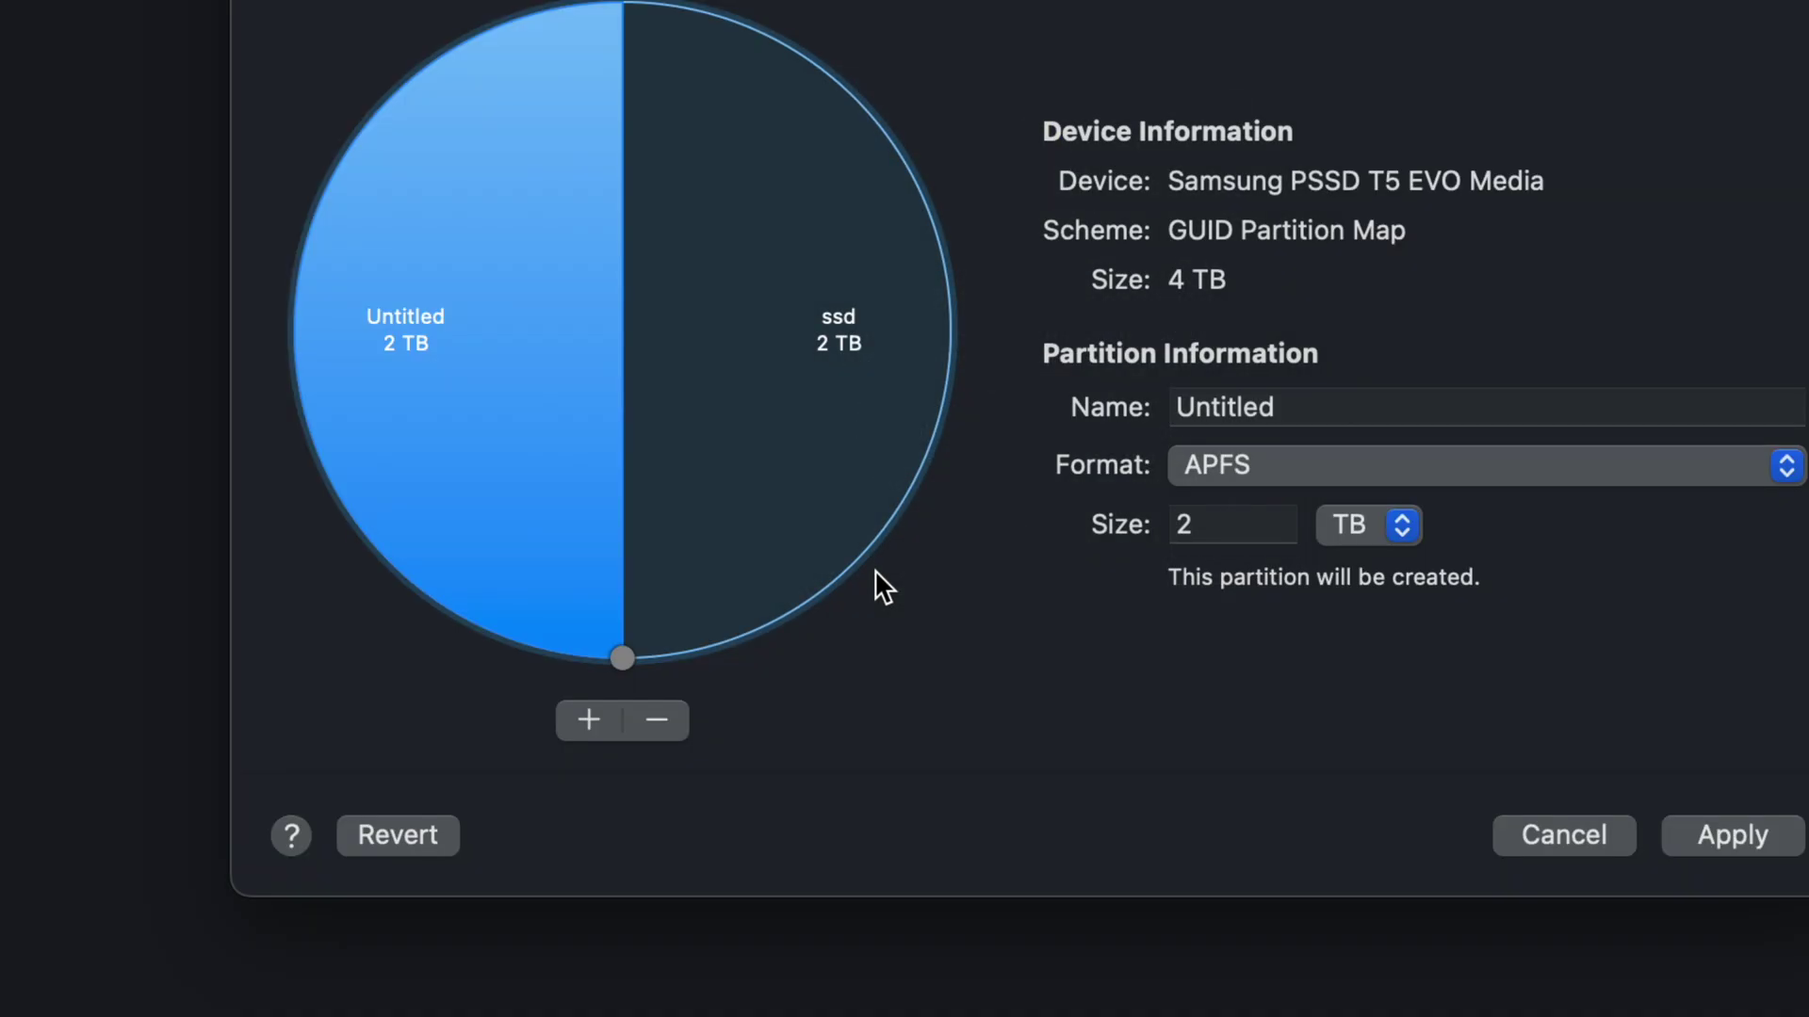
pyautogui.click(691, 347)
pyautogui.click(497, 357)
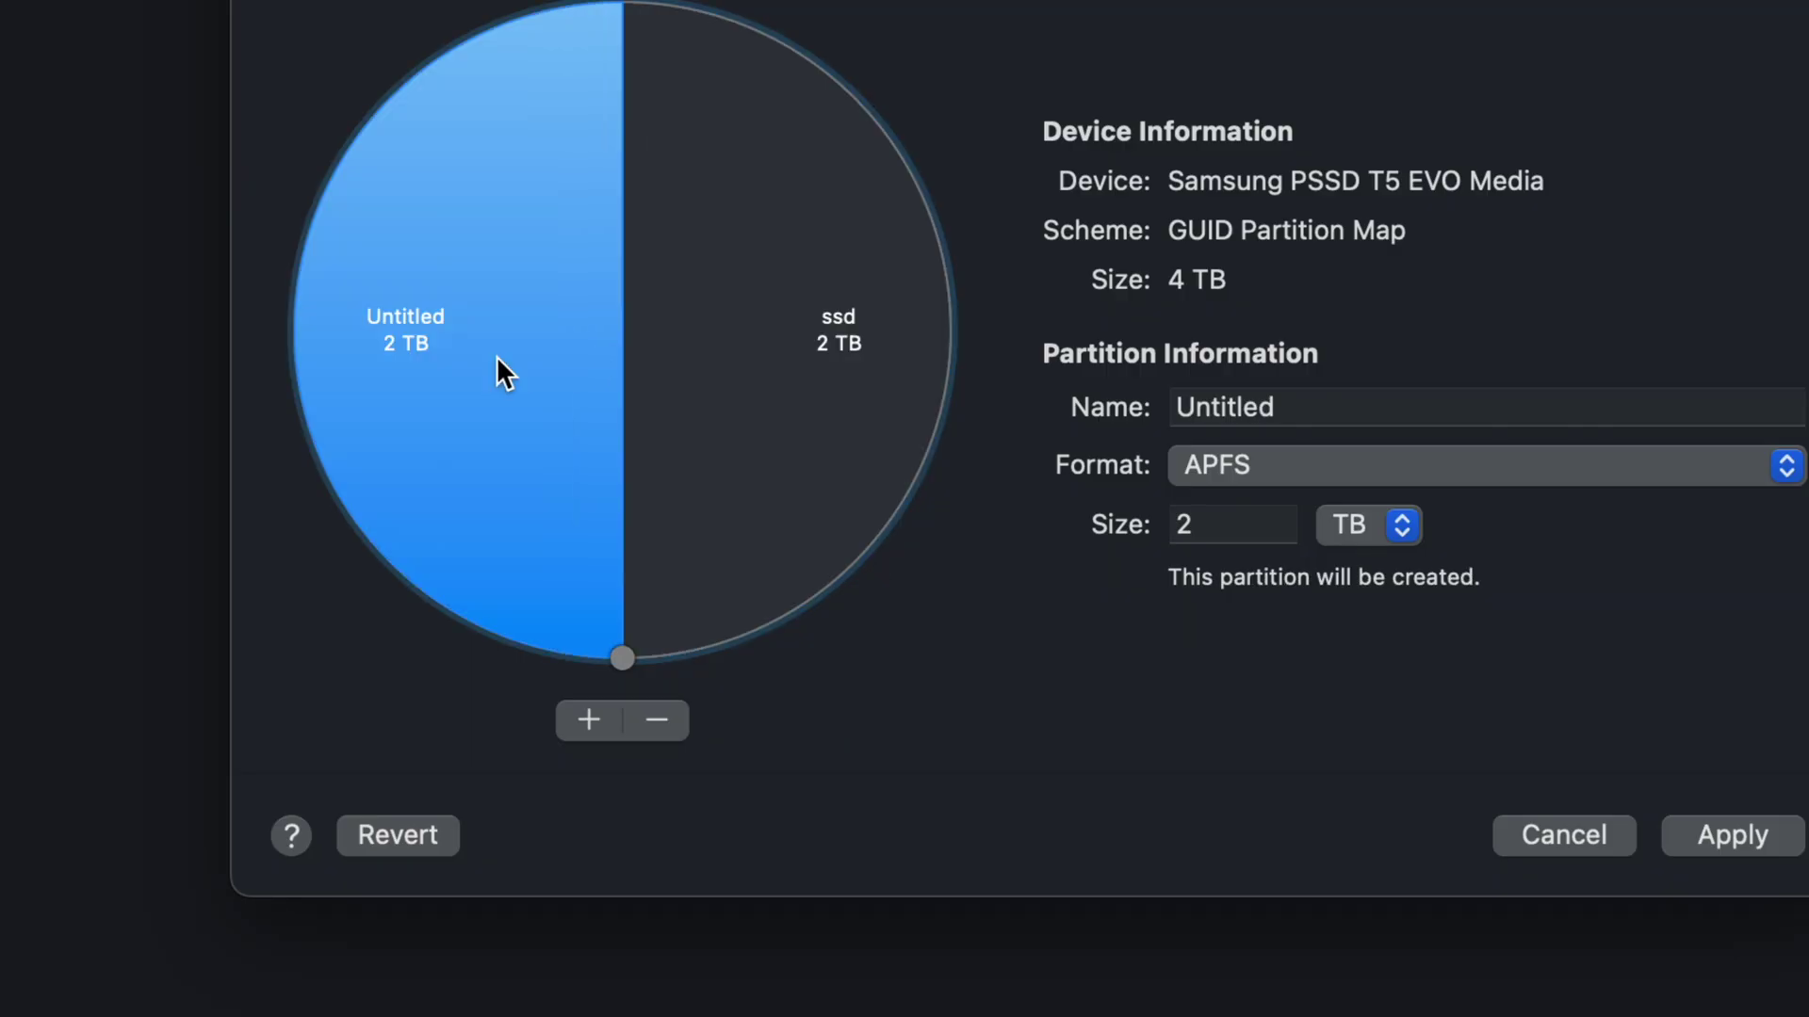
pyautogui.click(716, 405)
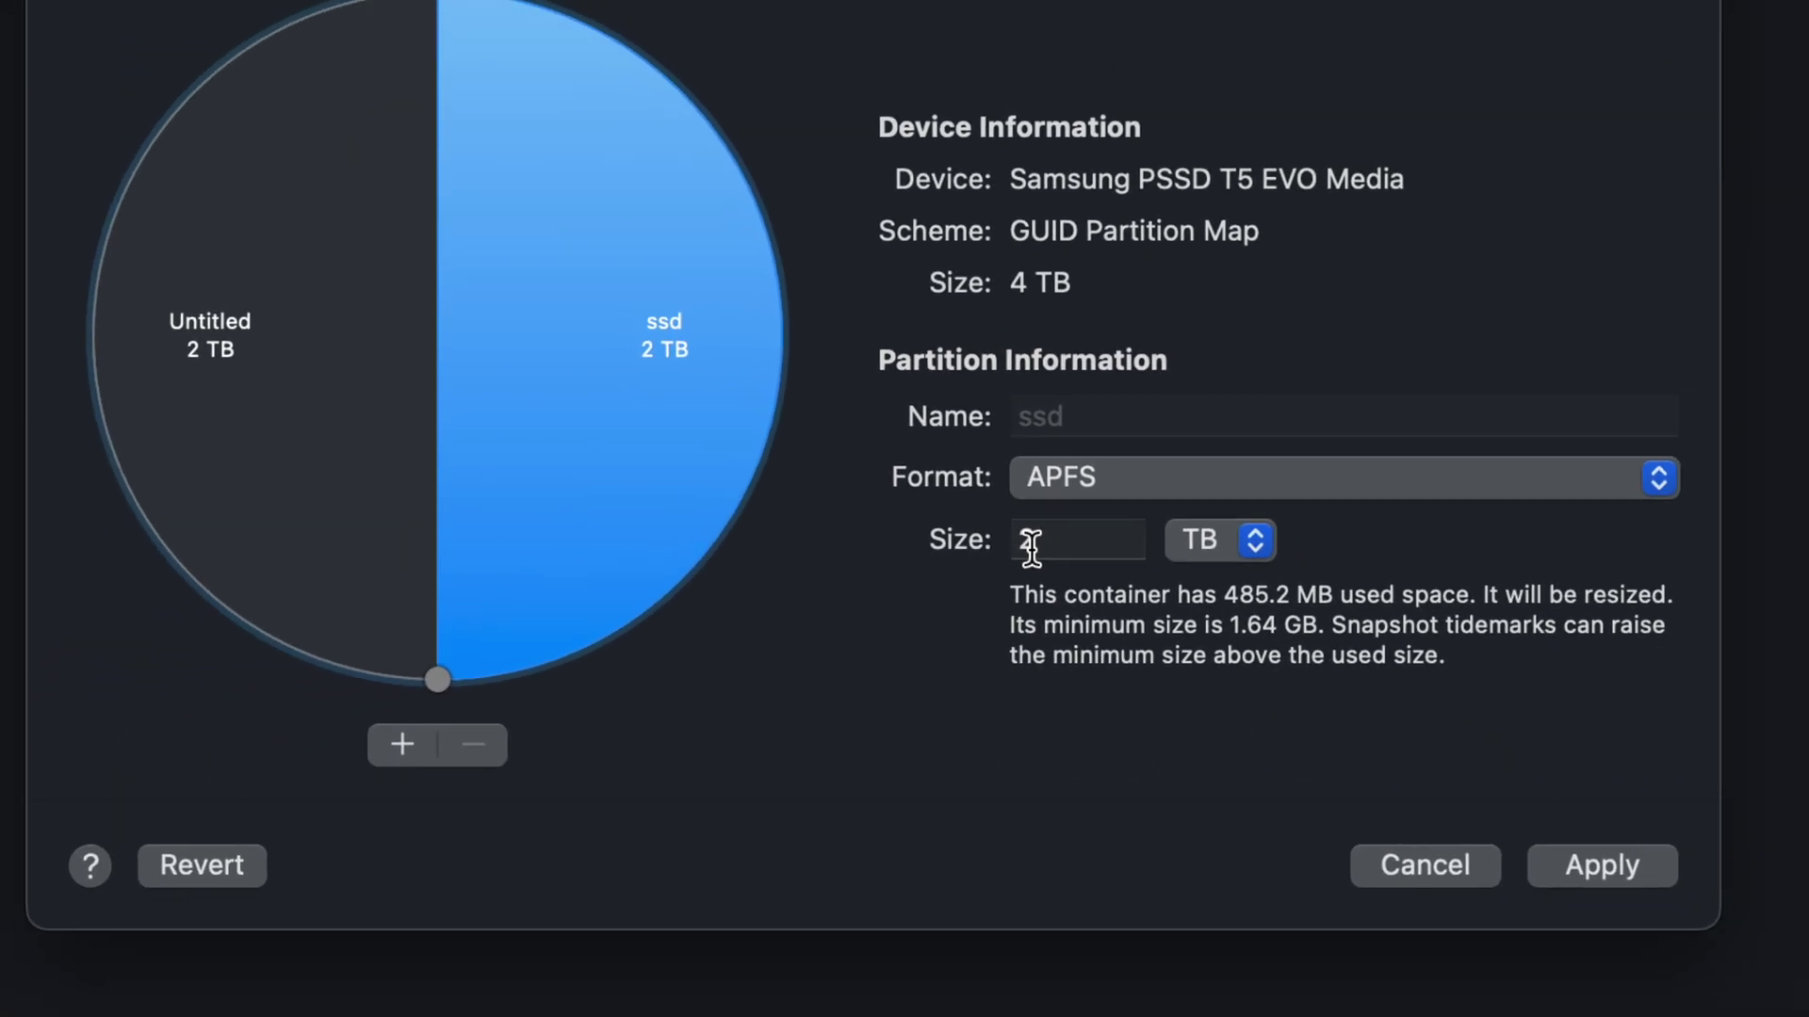
pyautogui.moveTo(437, 678); pyautogui.dragTo(817, 372)
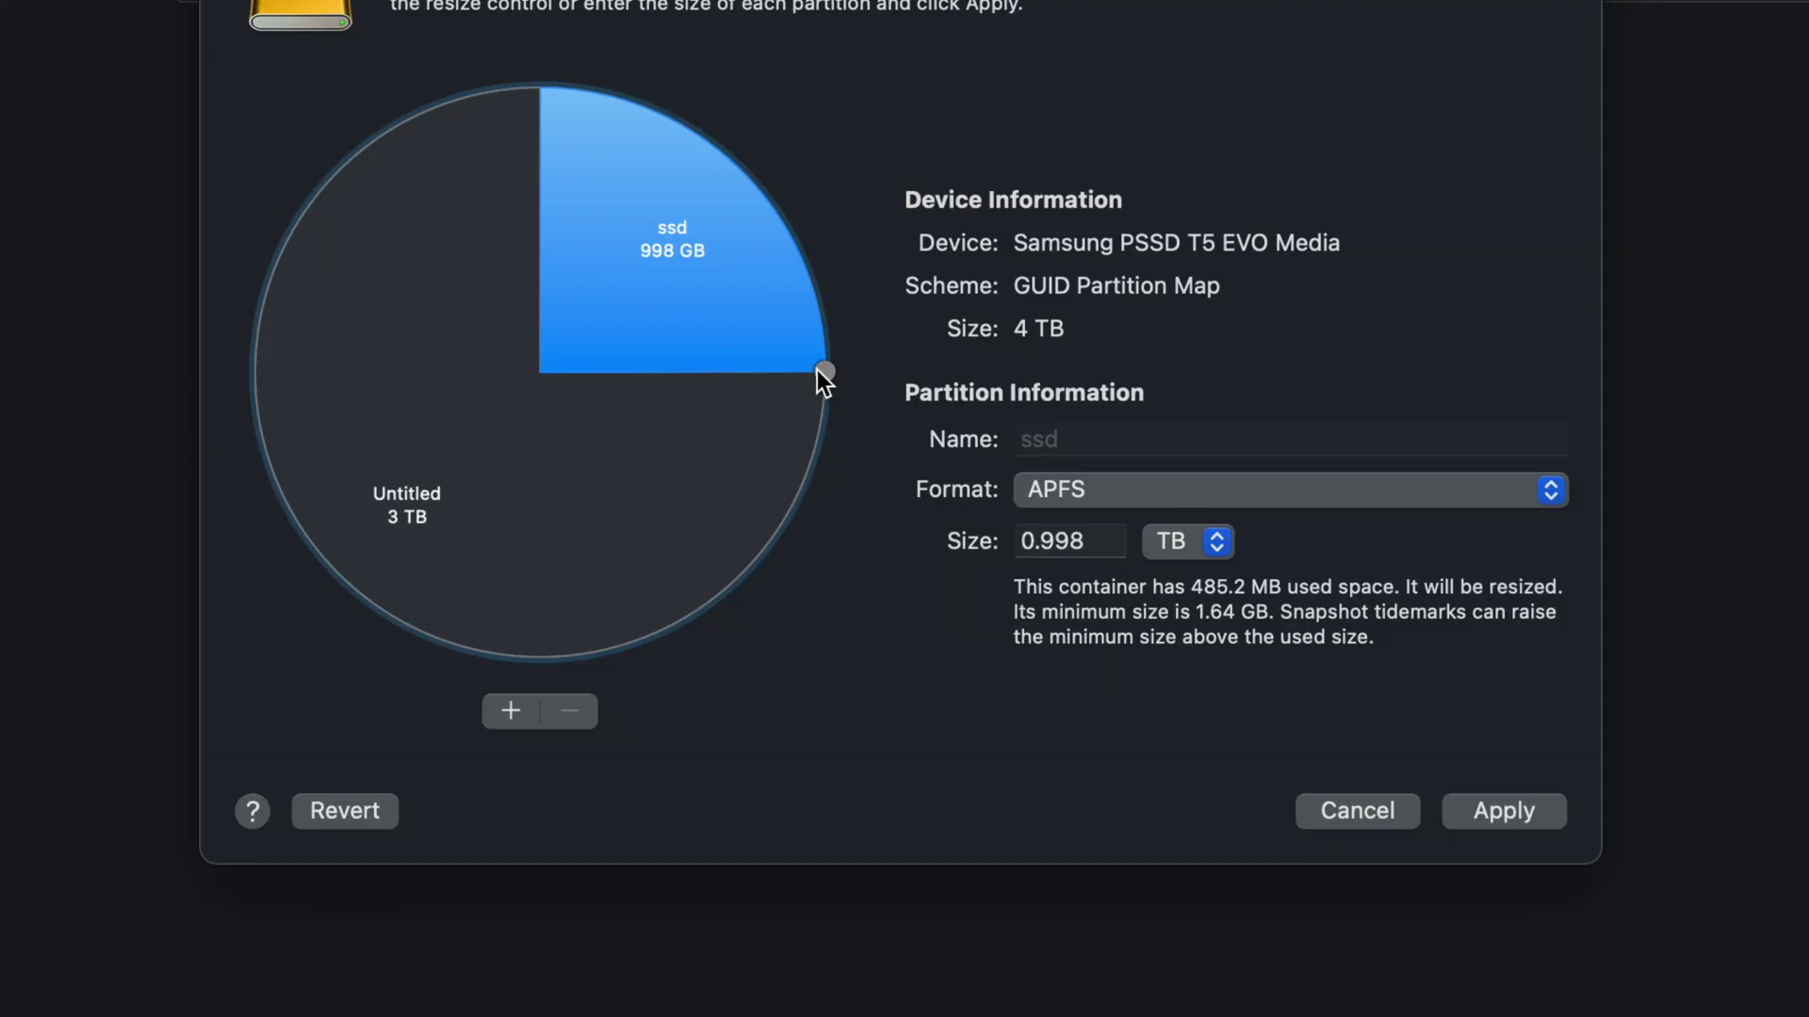
pyautogui.click(622, 521)
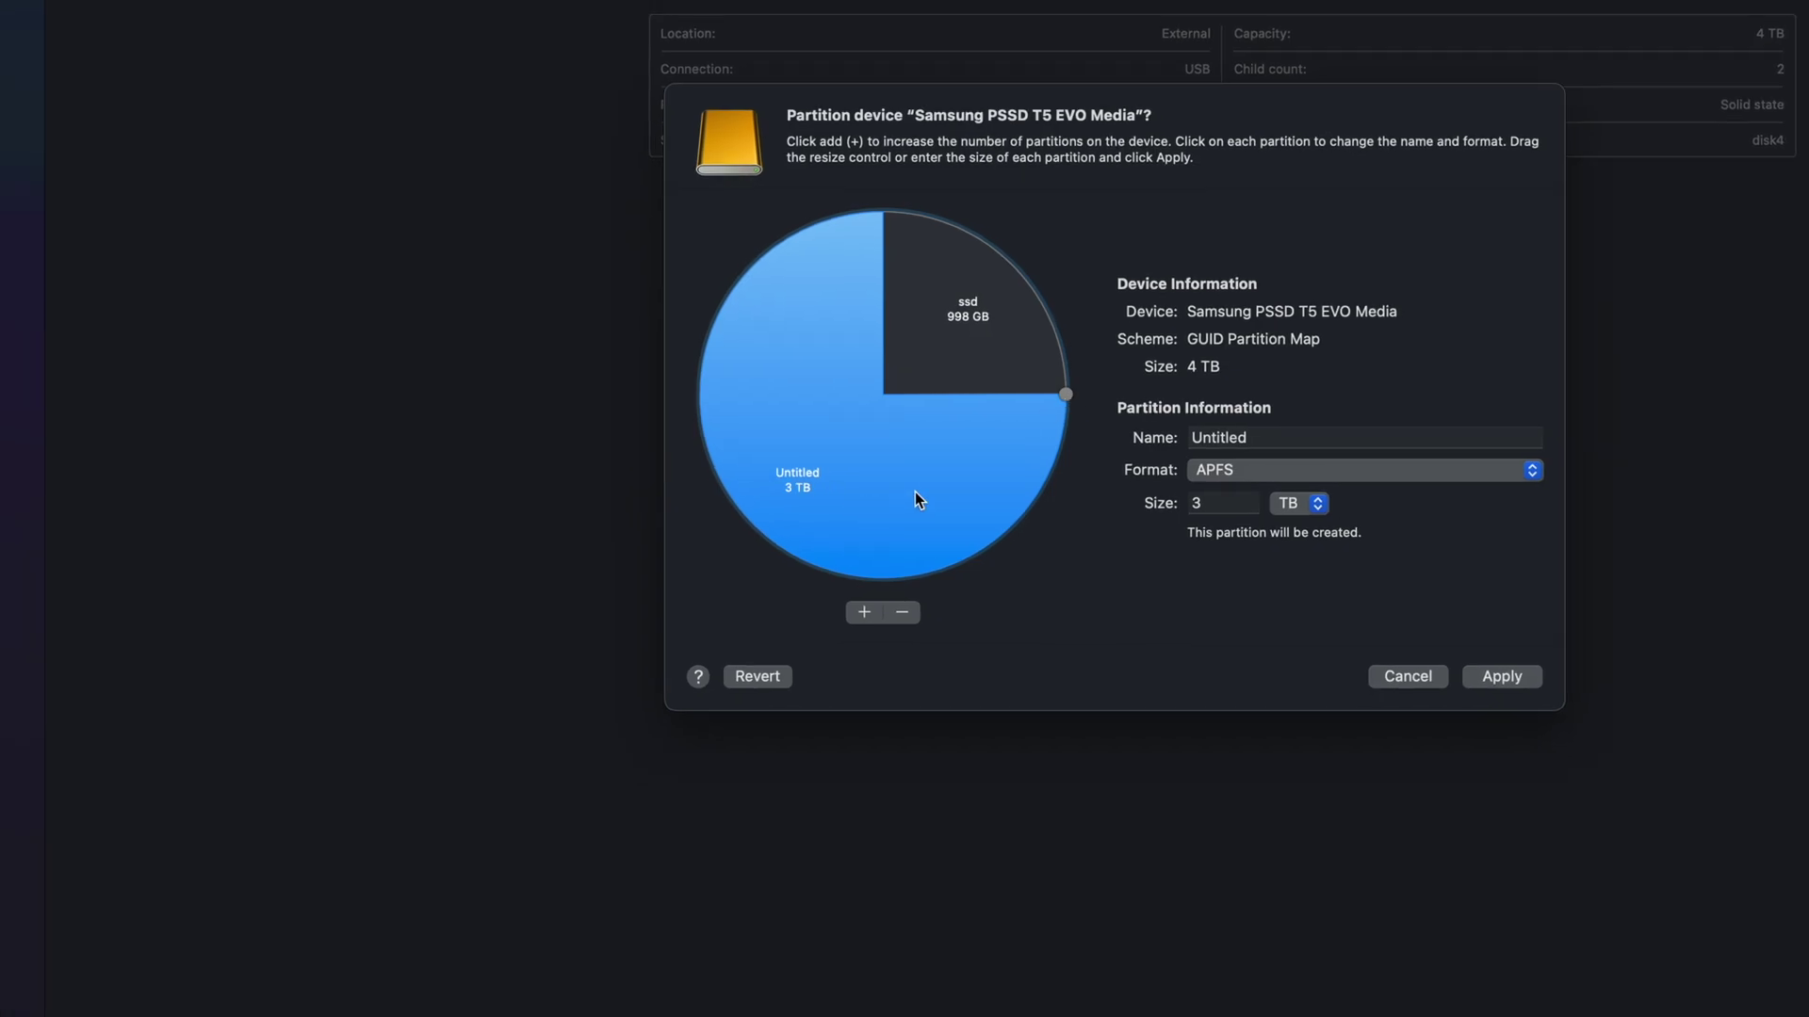
pyautogui.click(994, 372)
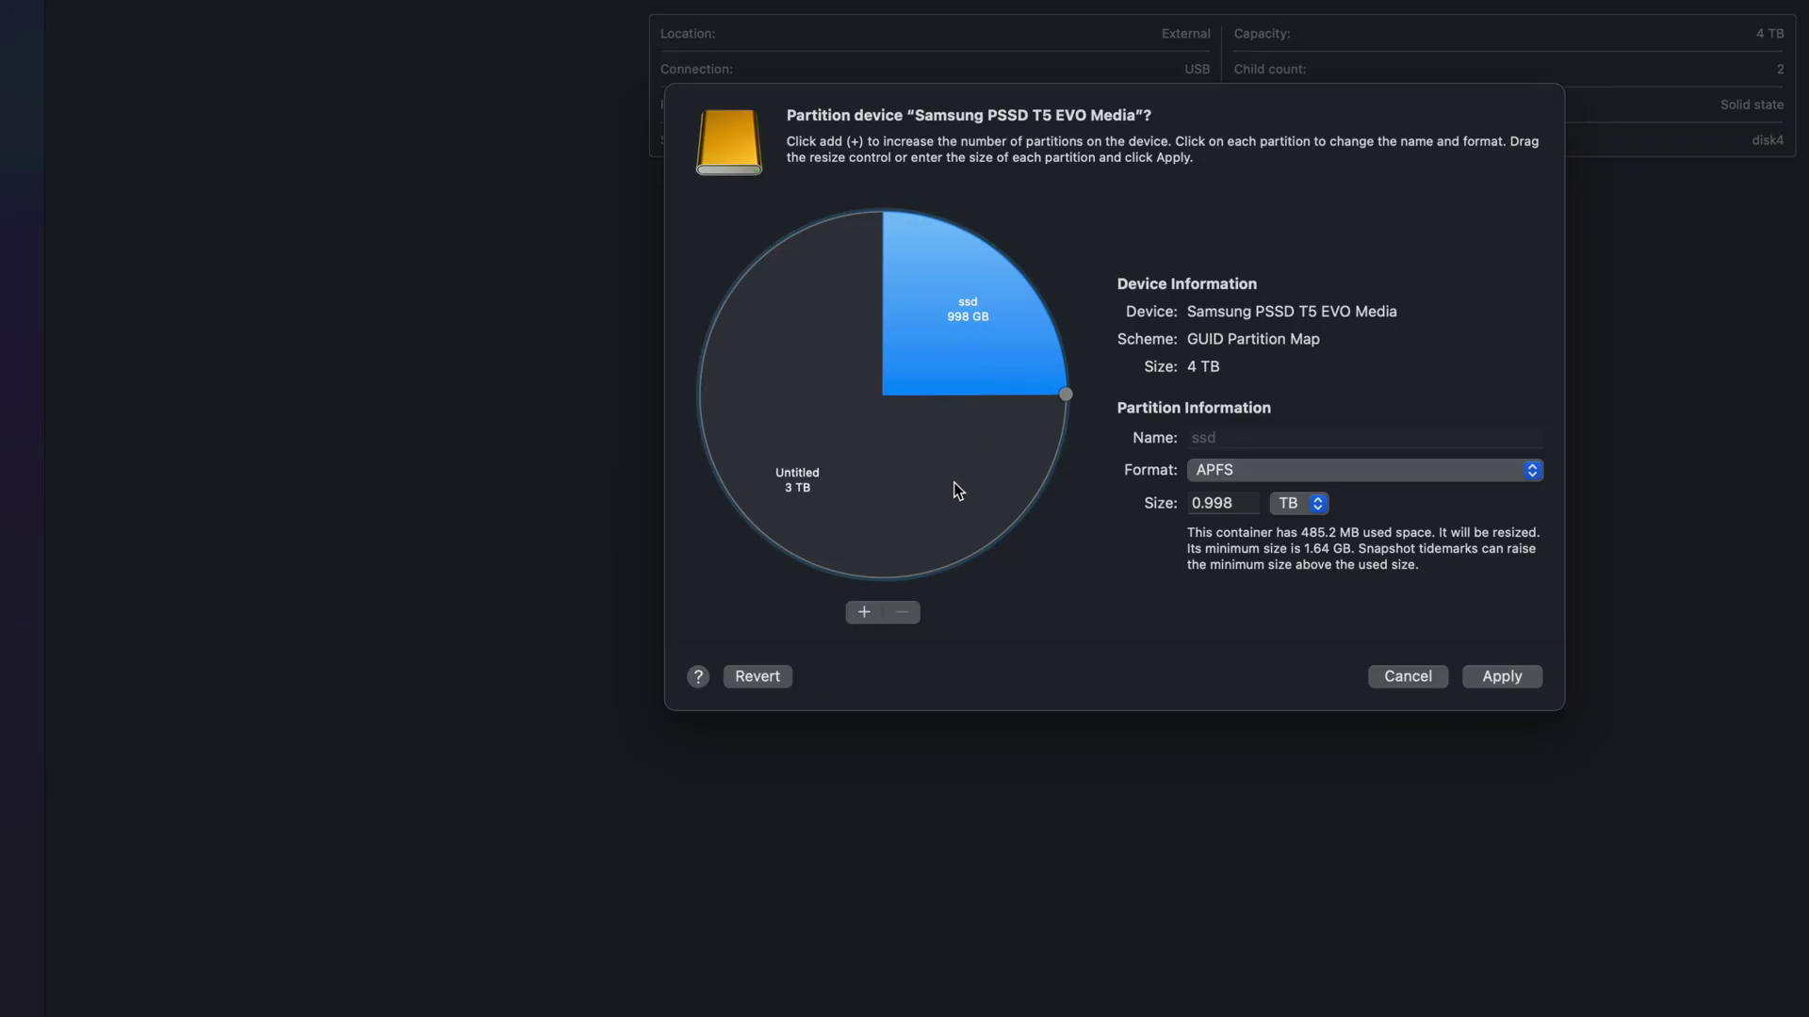
# - Add a 199 GB ExFAT partition named 'pc', leaving ssd at 499 GB
pyautogui.click(863, 613)
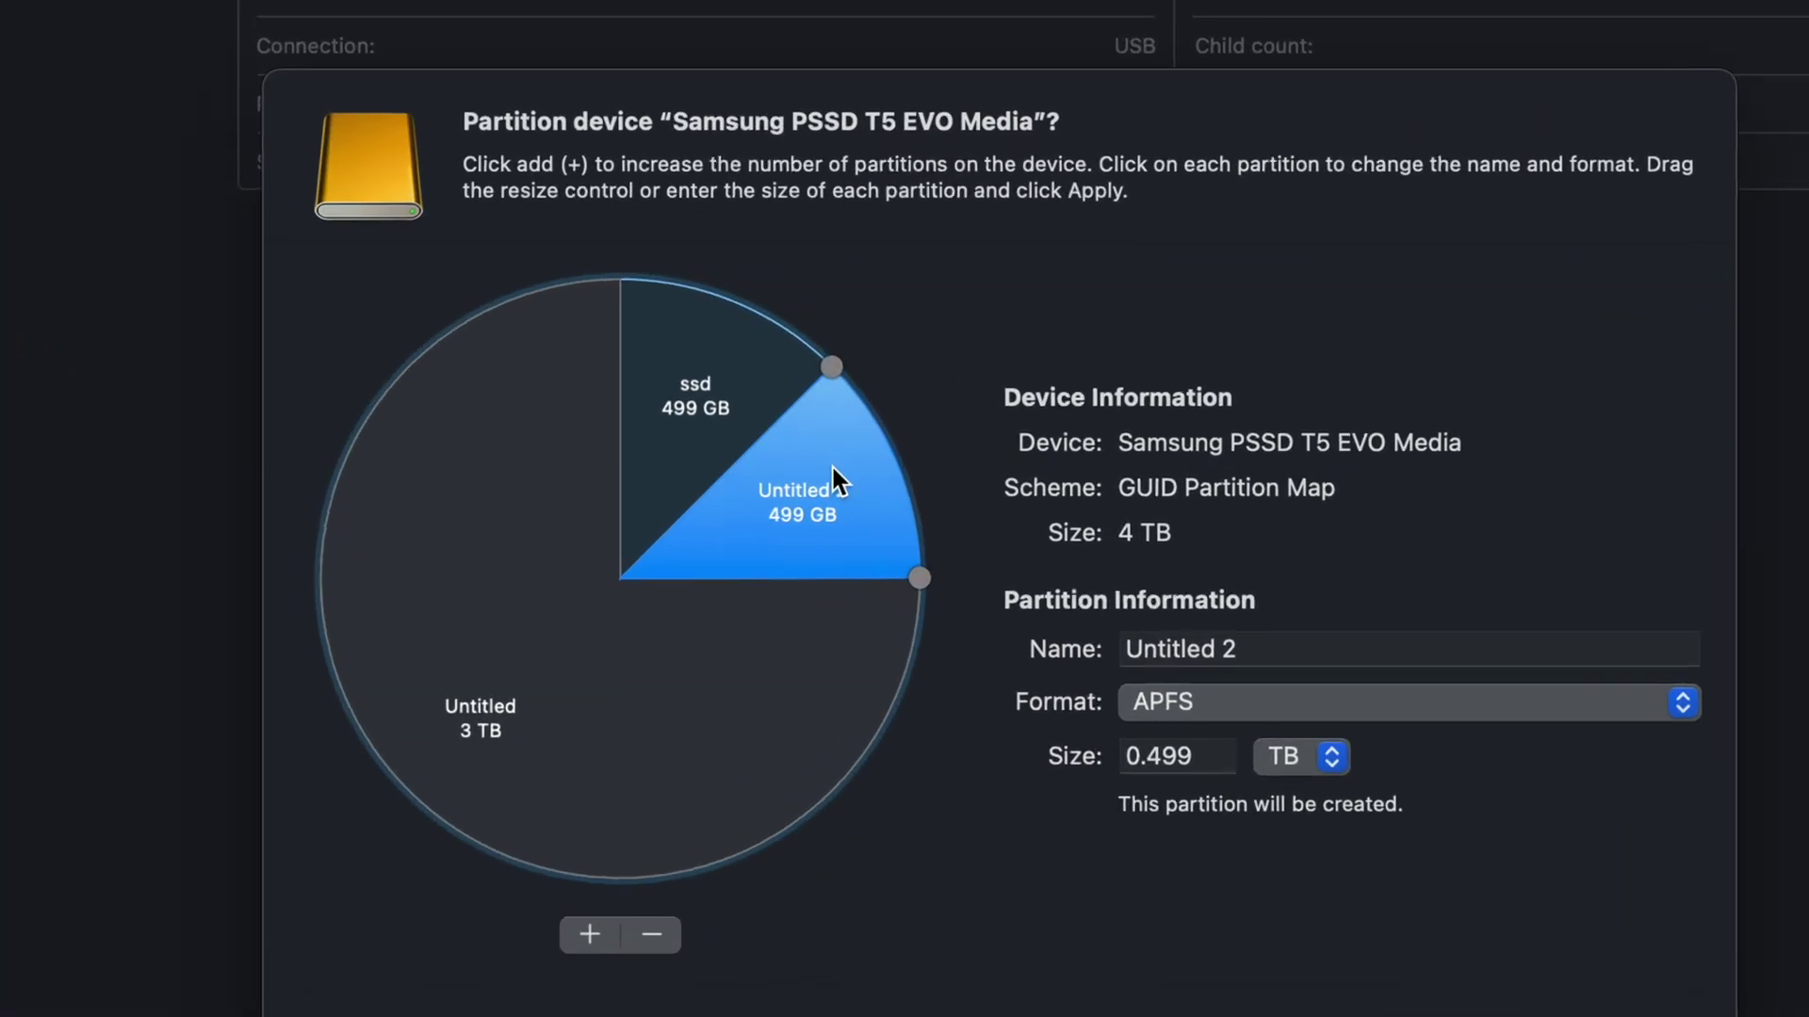
pyautogui.moveTo(919, 584); pyautogui.dragTo(892, 443)
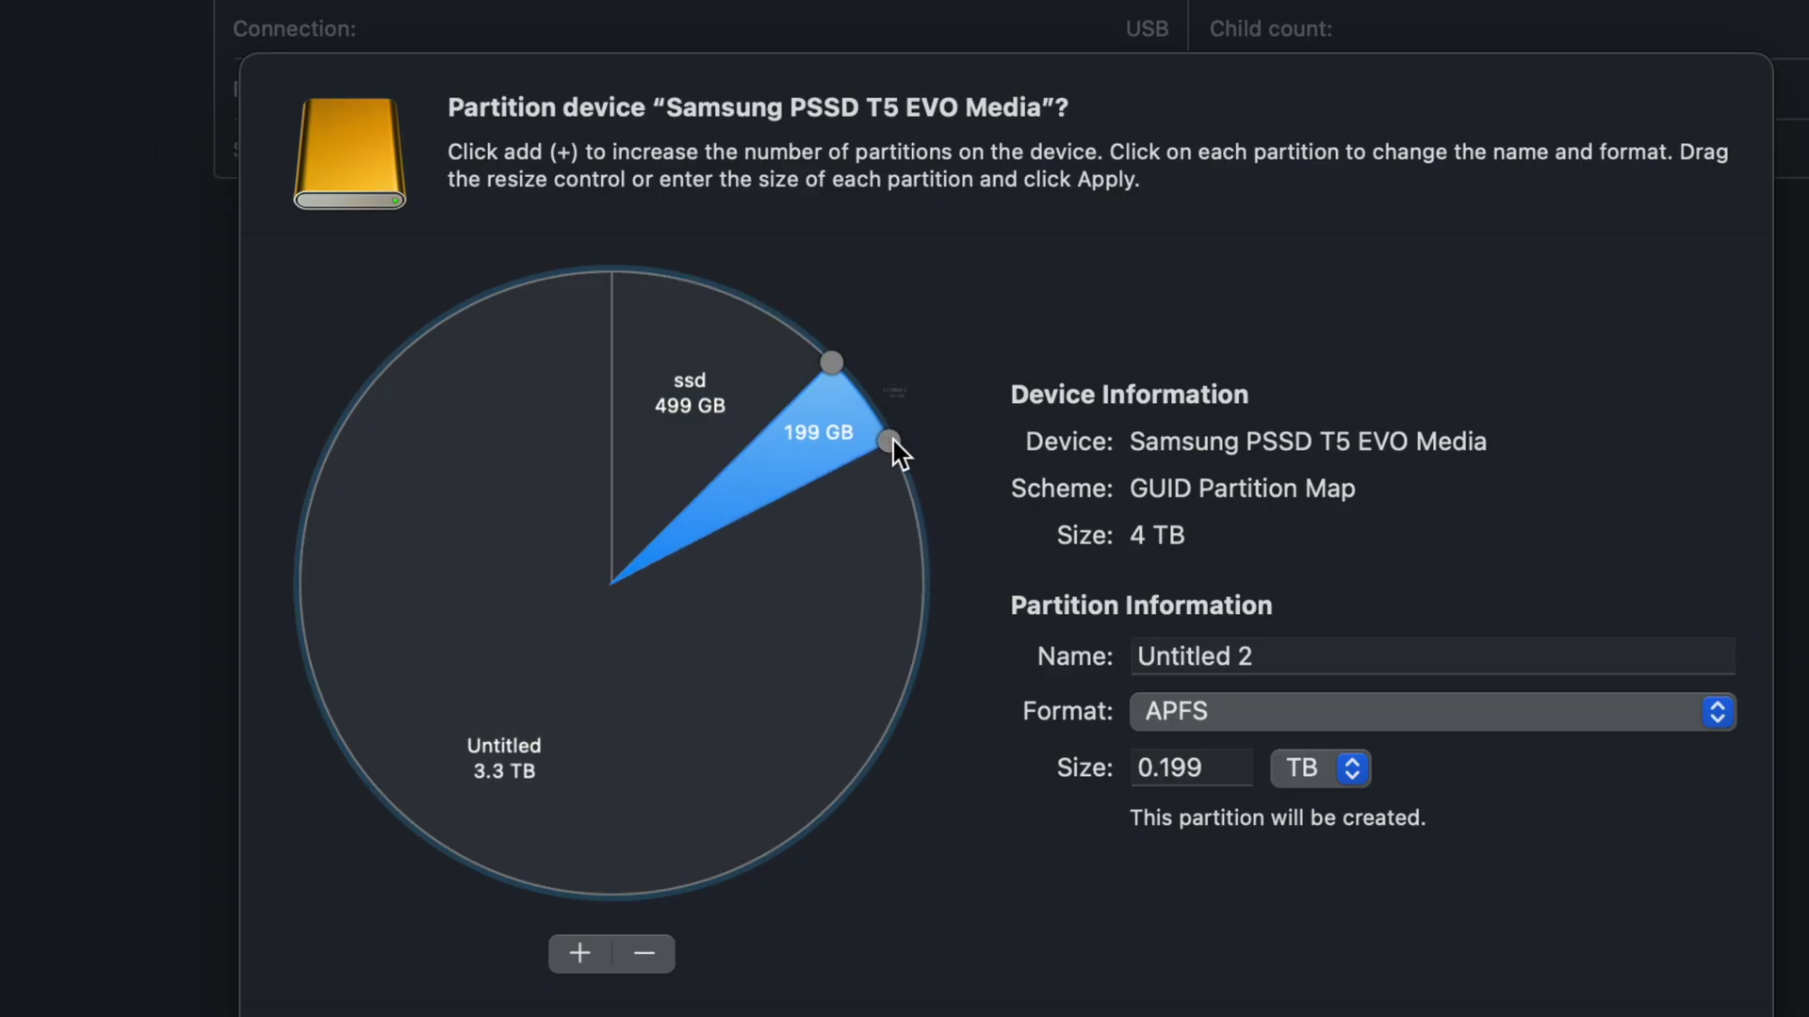
pyautogui.click(1298, 650)
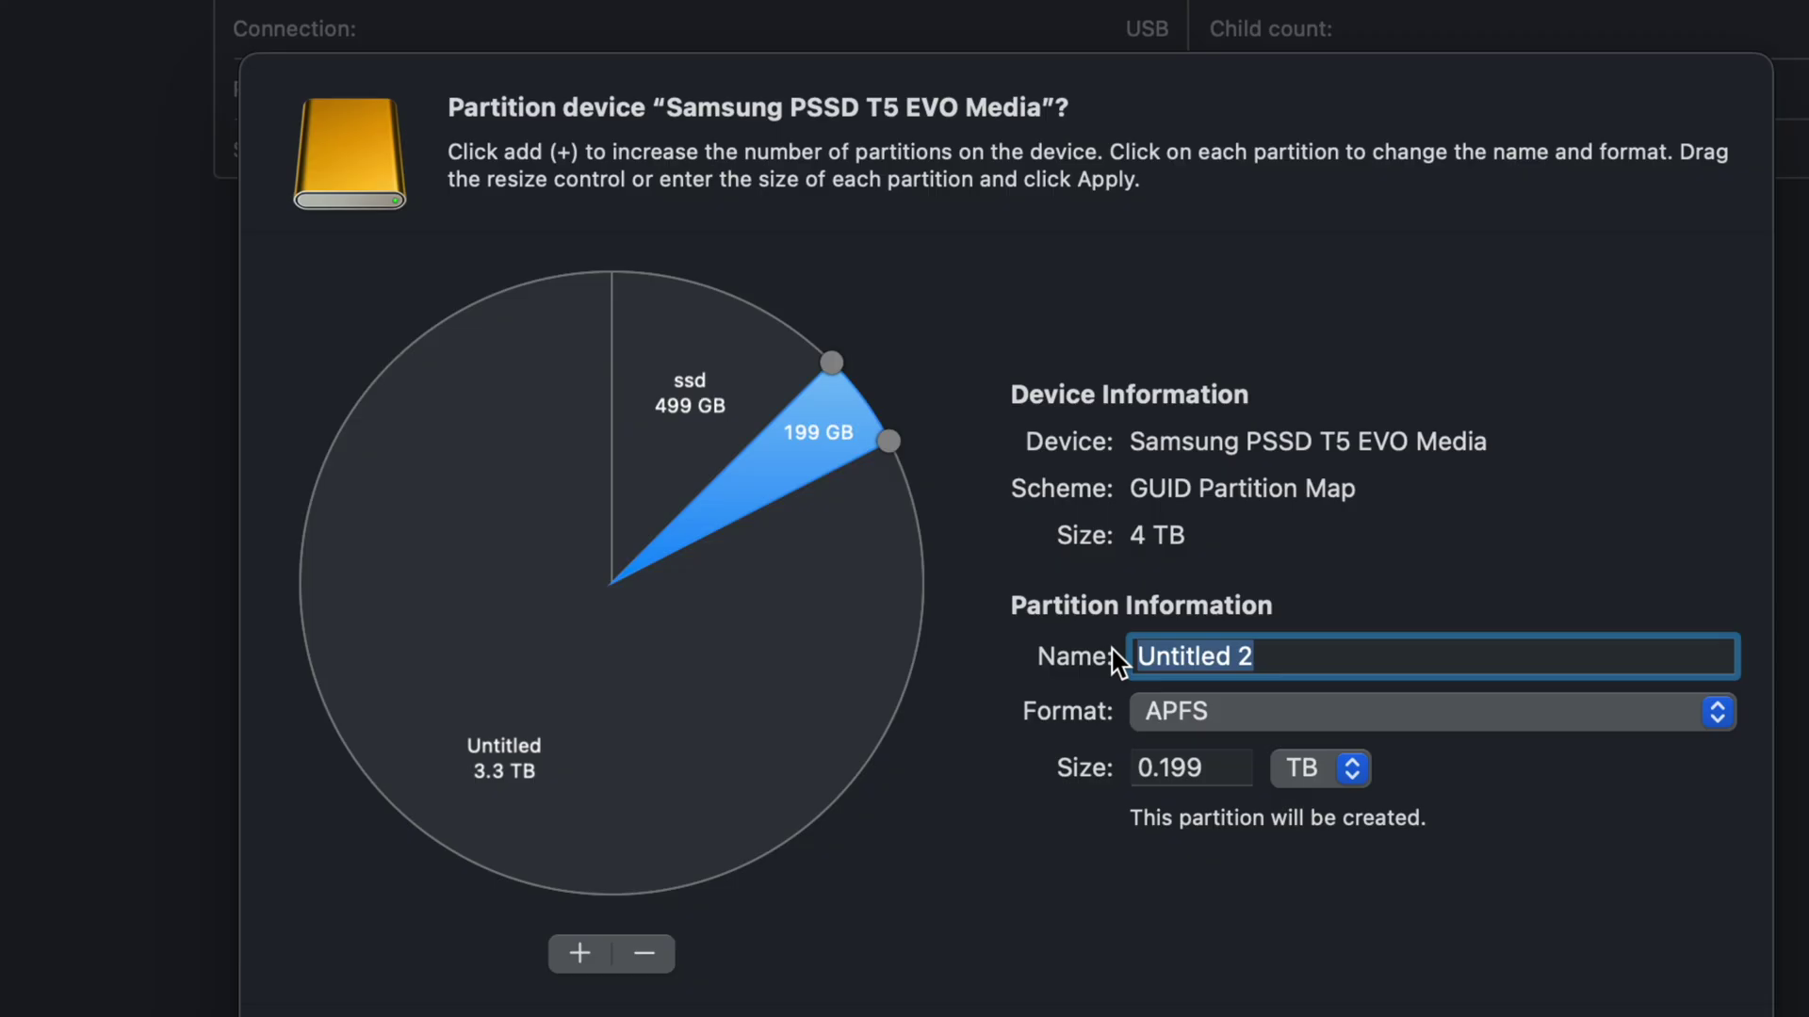
pyautogui.write('pc')
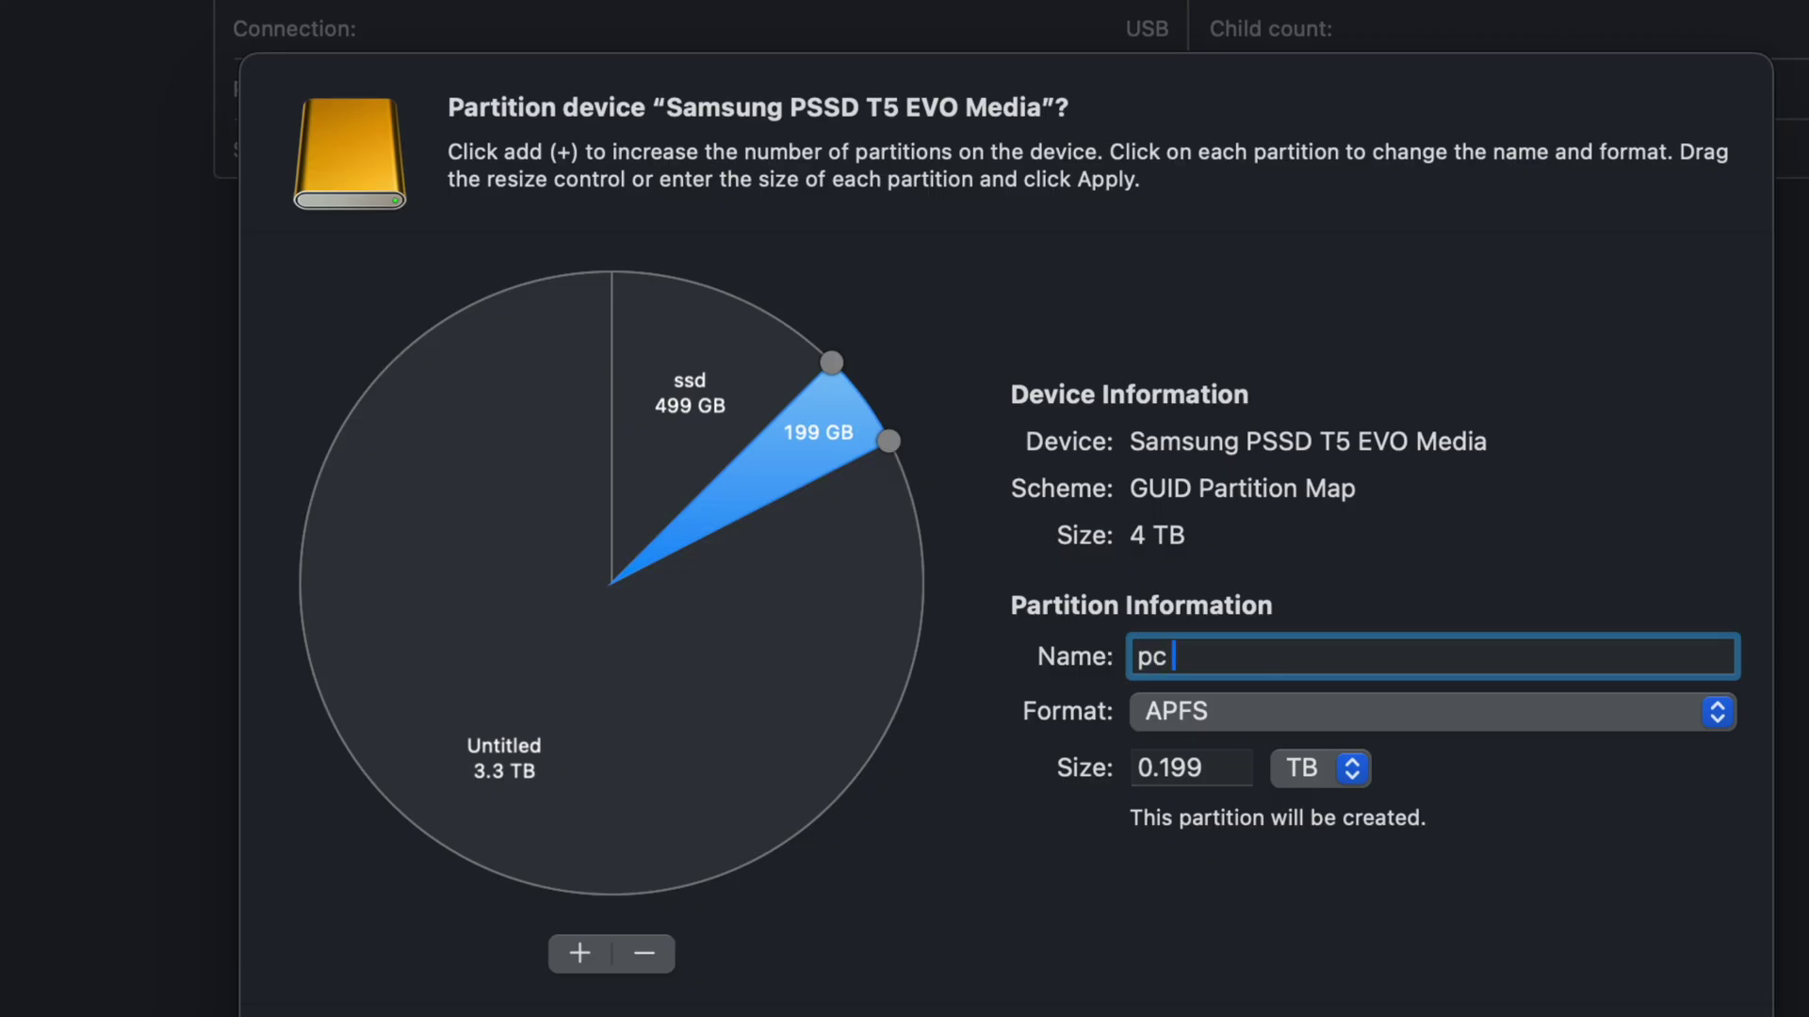
pyautogui.click(1242, 712)
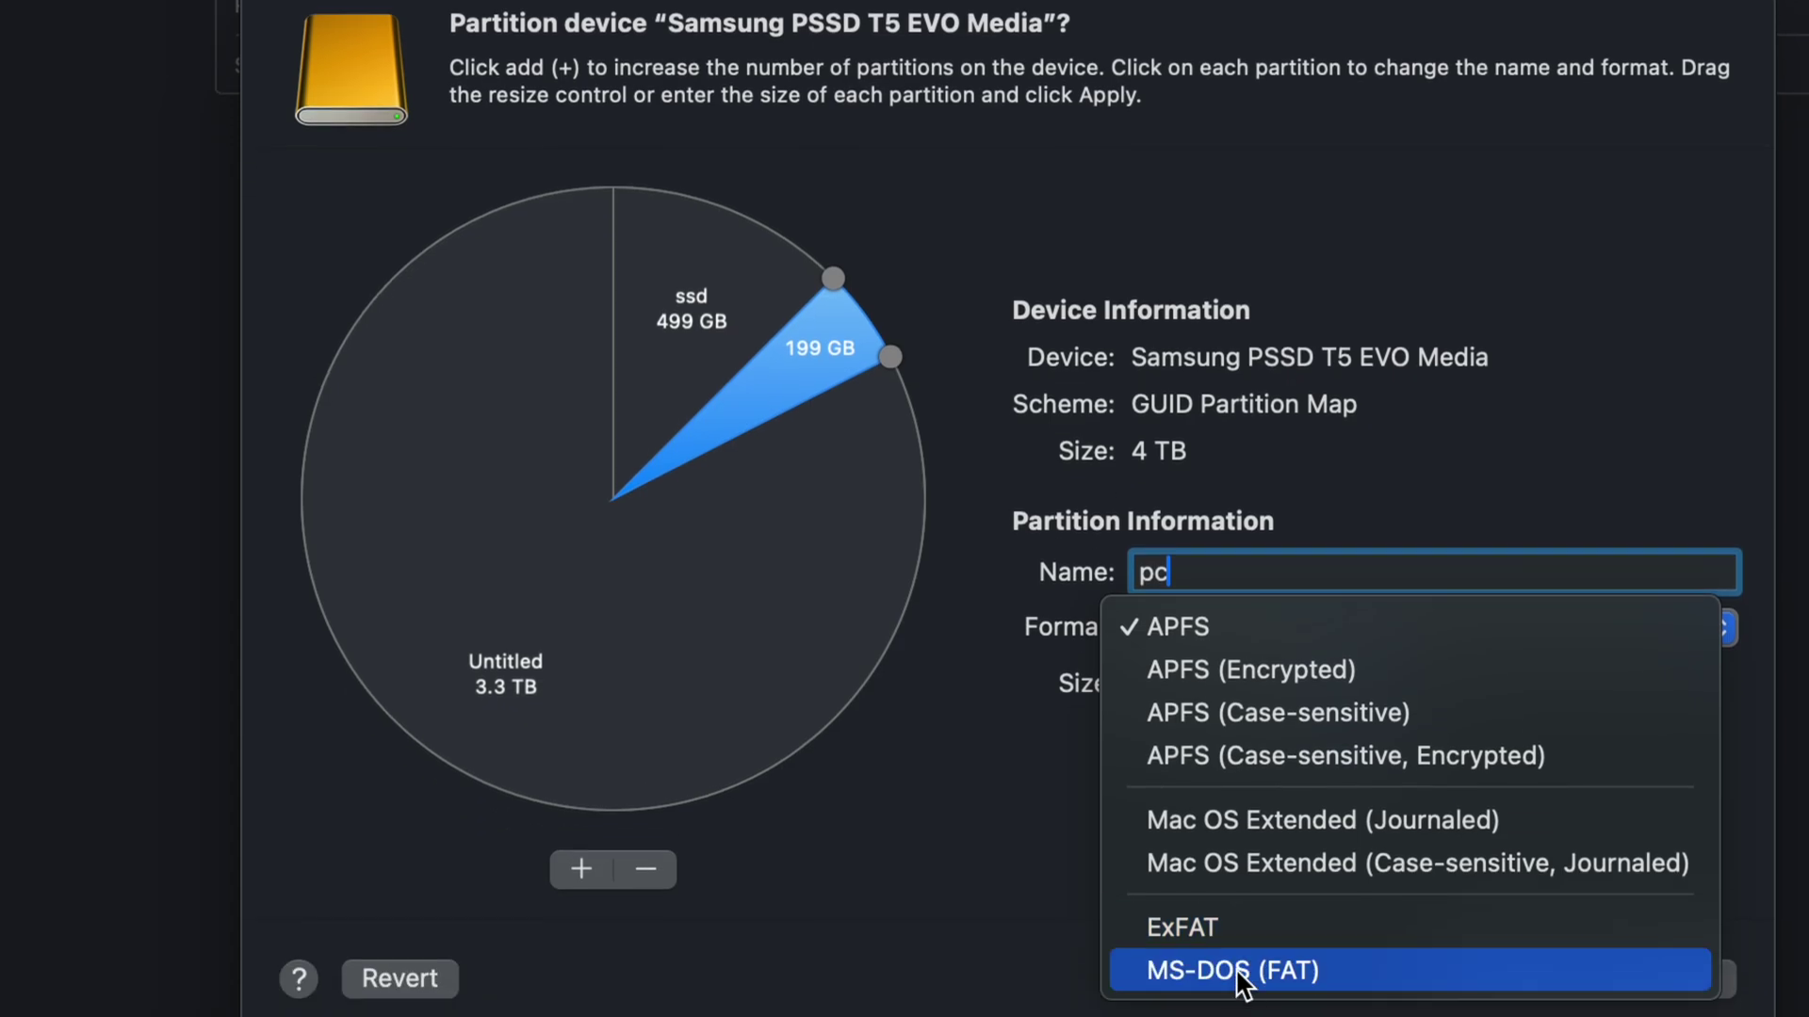
pyautogui.click(1212, 936)
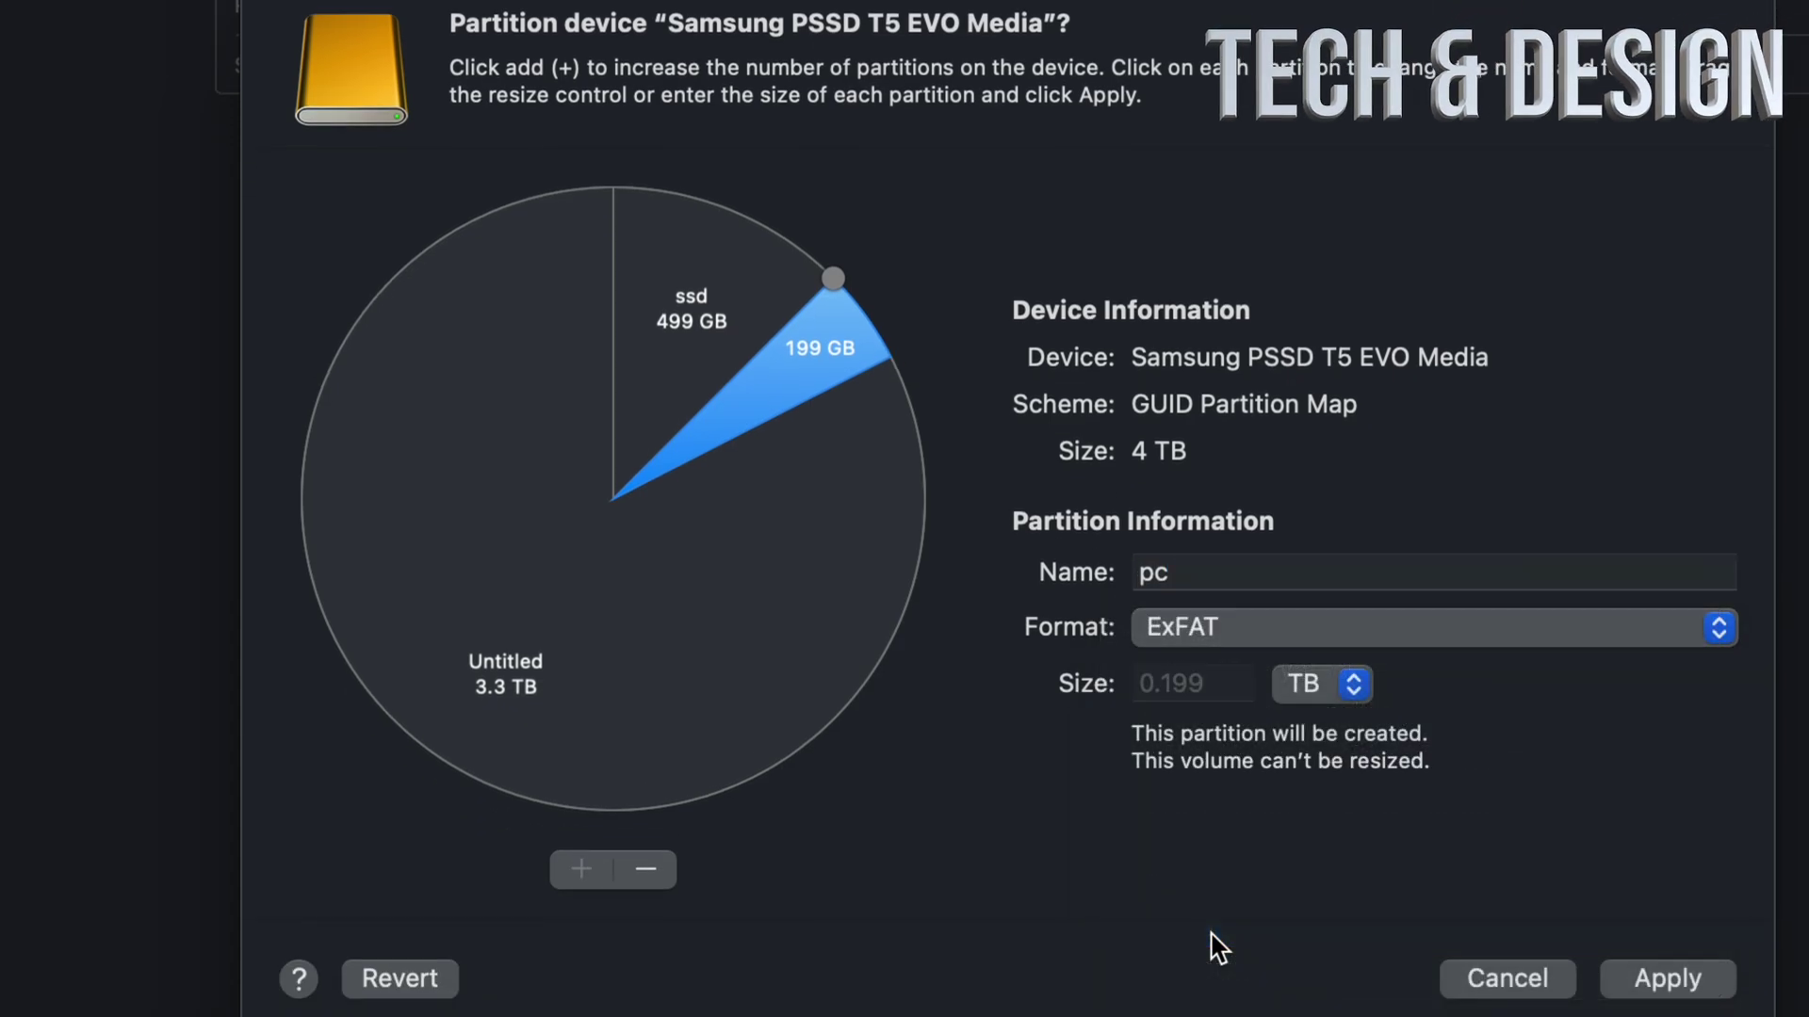
pyautogui.click(695, 309)
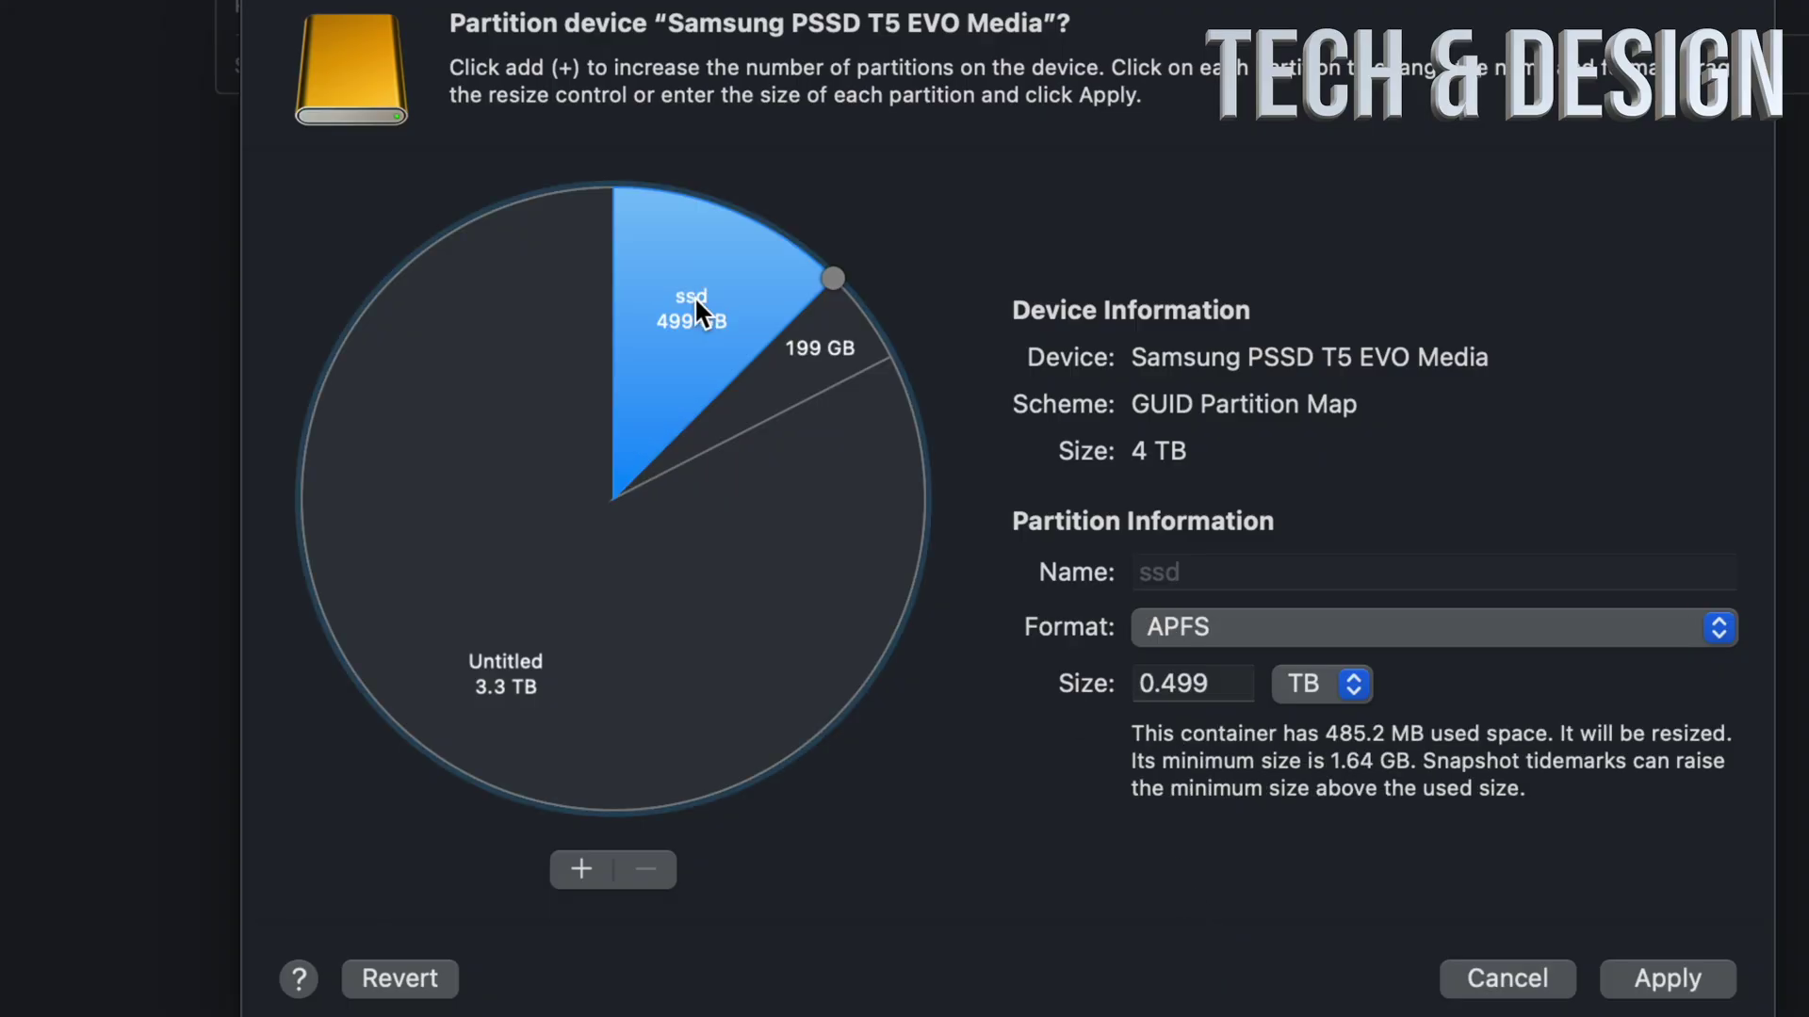
pyautogui.click(793, 355)
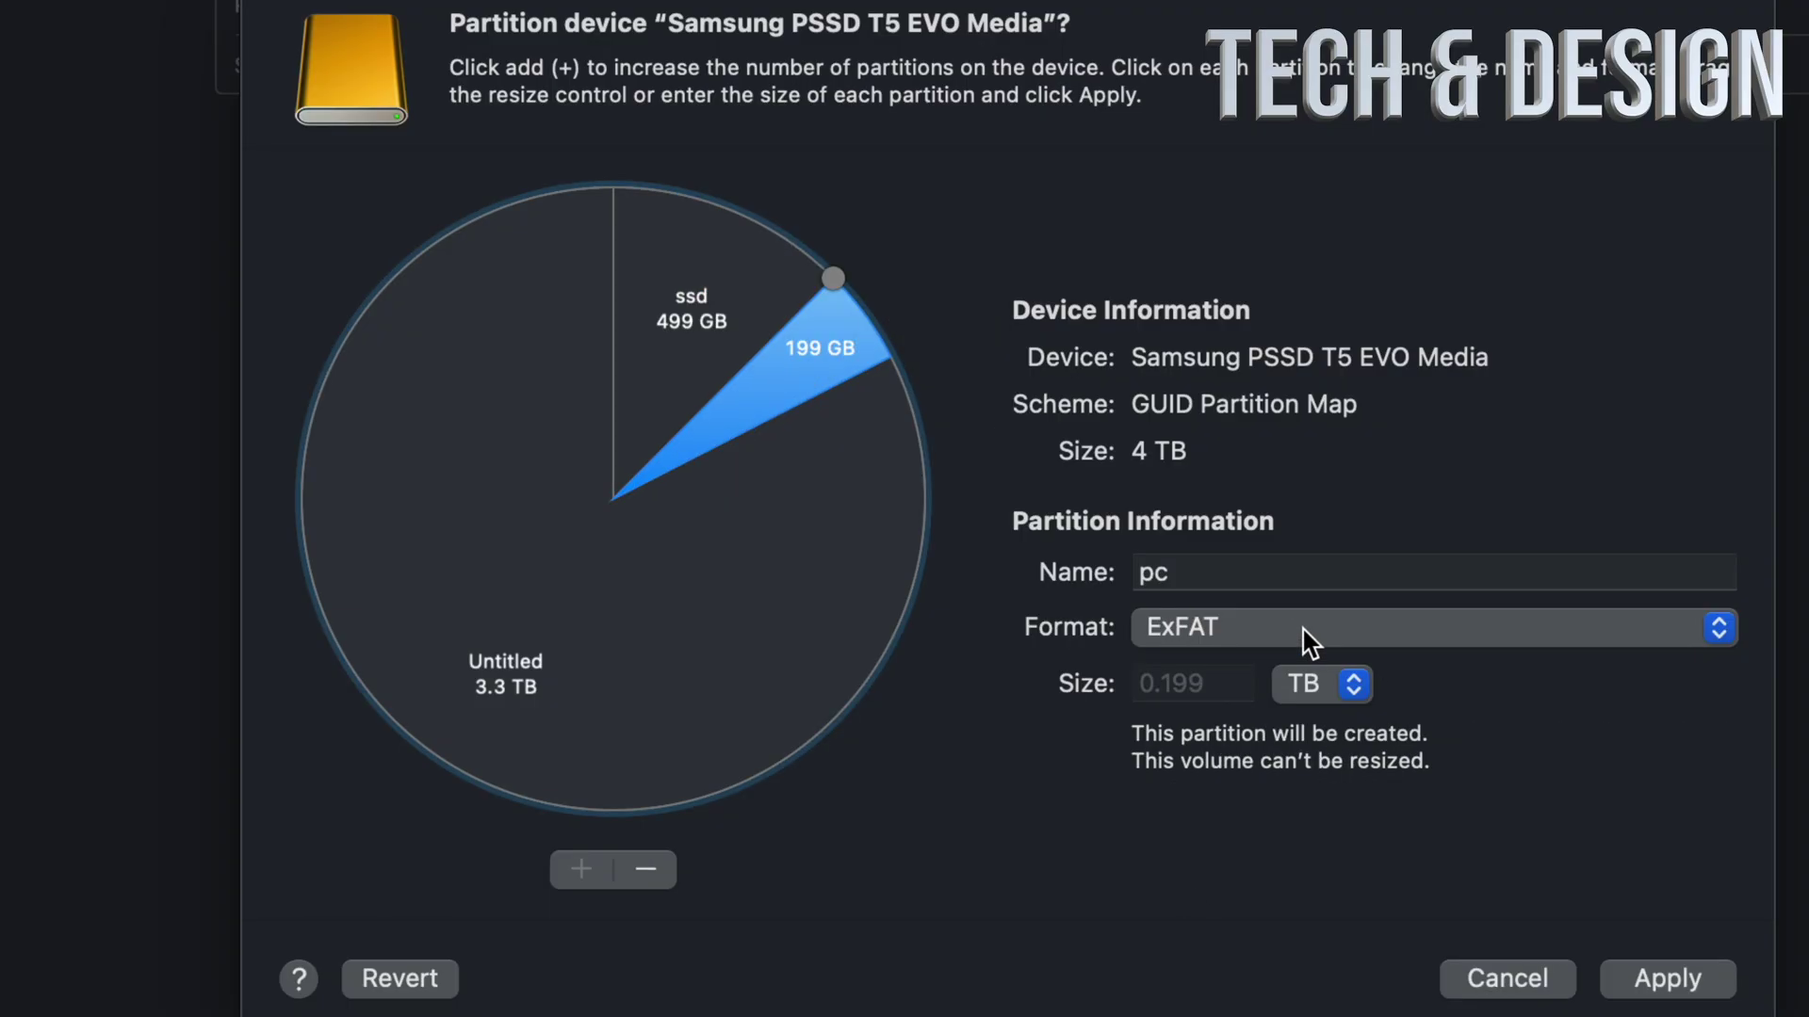
# - Format the 499 GB ssd partition as Mac OS Extended (Journaled)
pyautogui.click(699, 308)
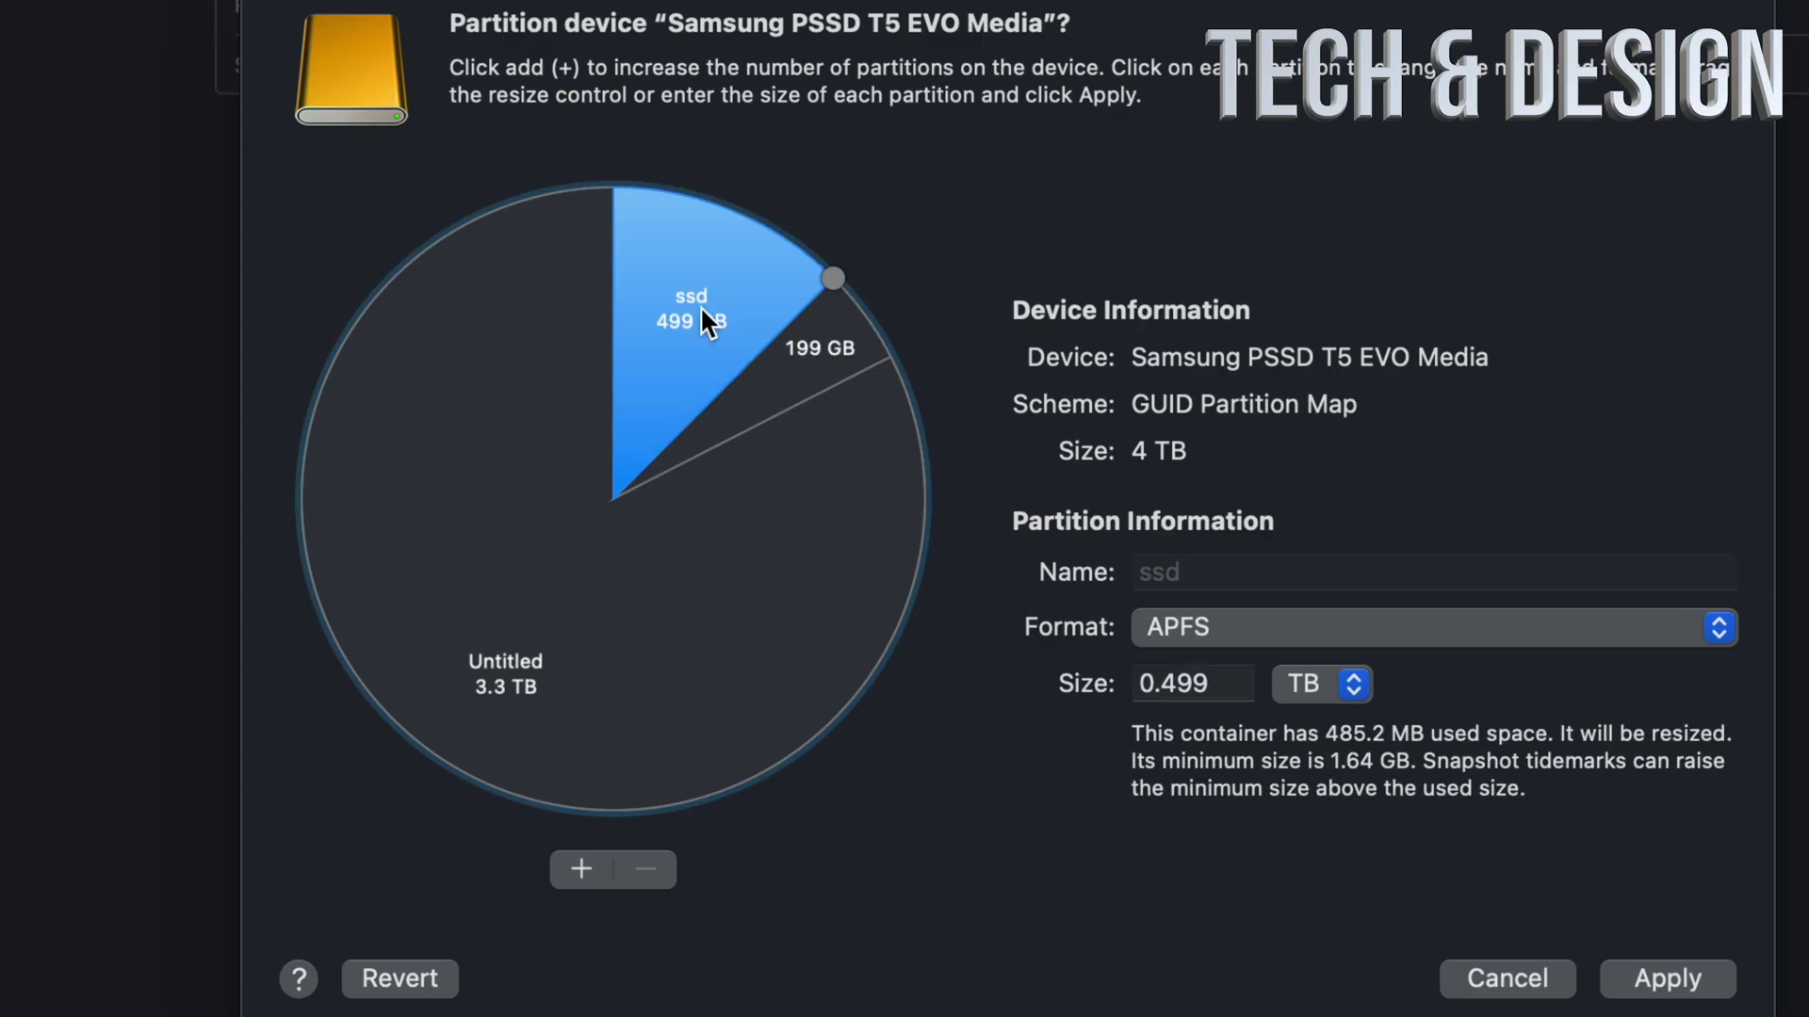
pyautogui.click(1337, 617)
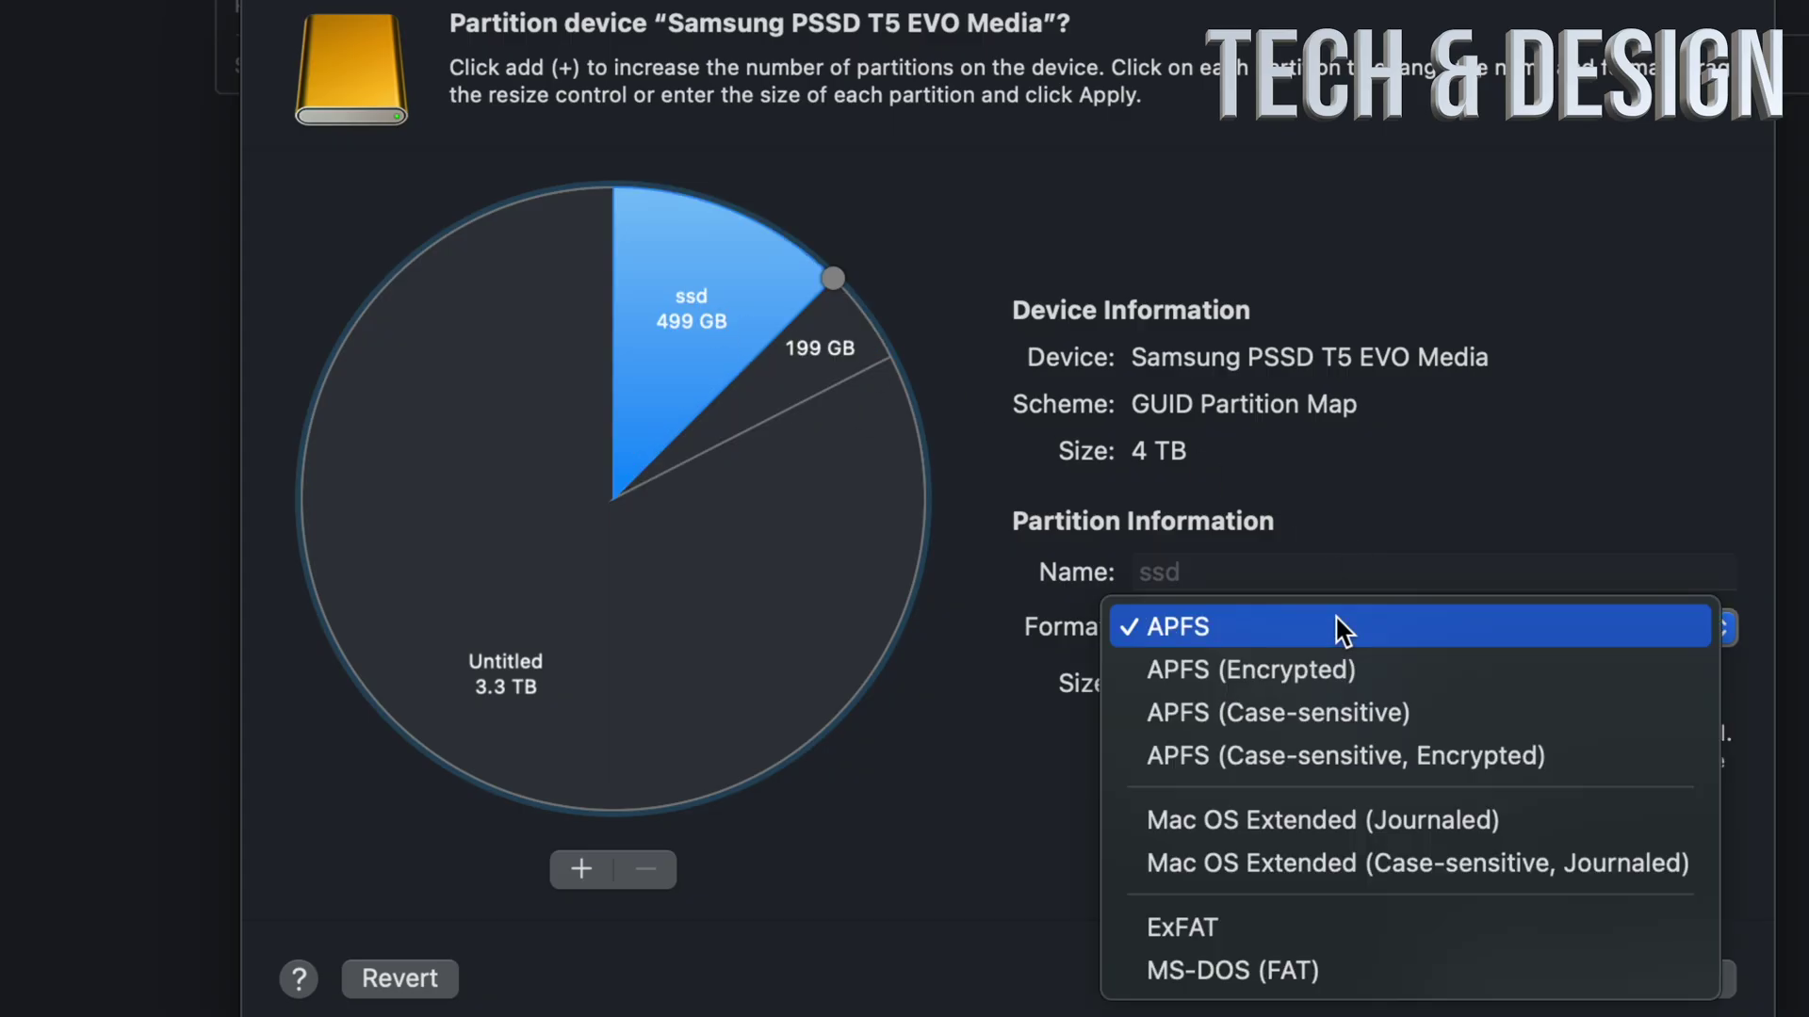
pyautogui.click(1338, 818)
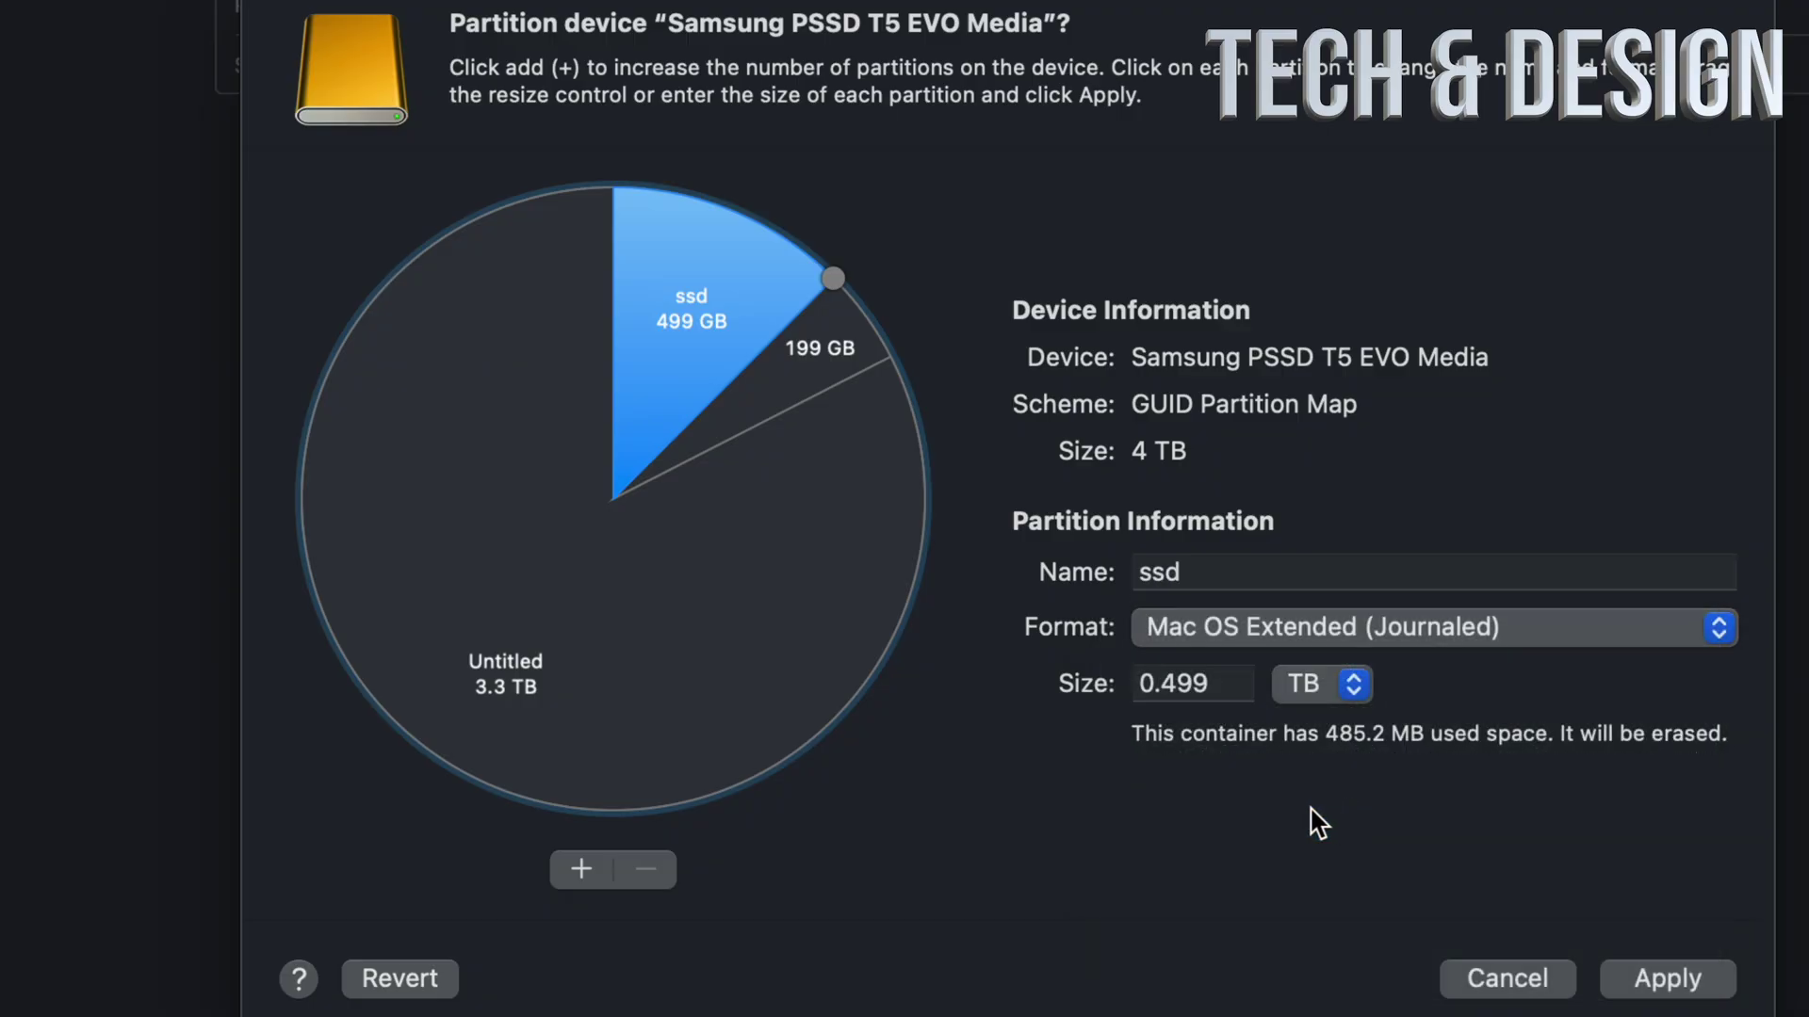
pyautogui.click(726, 615)
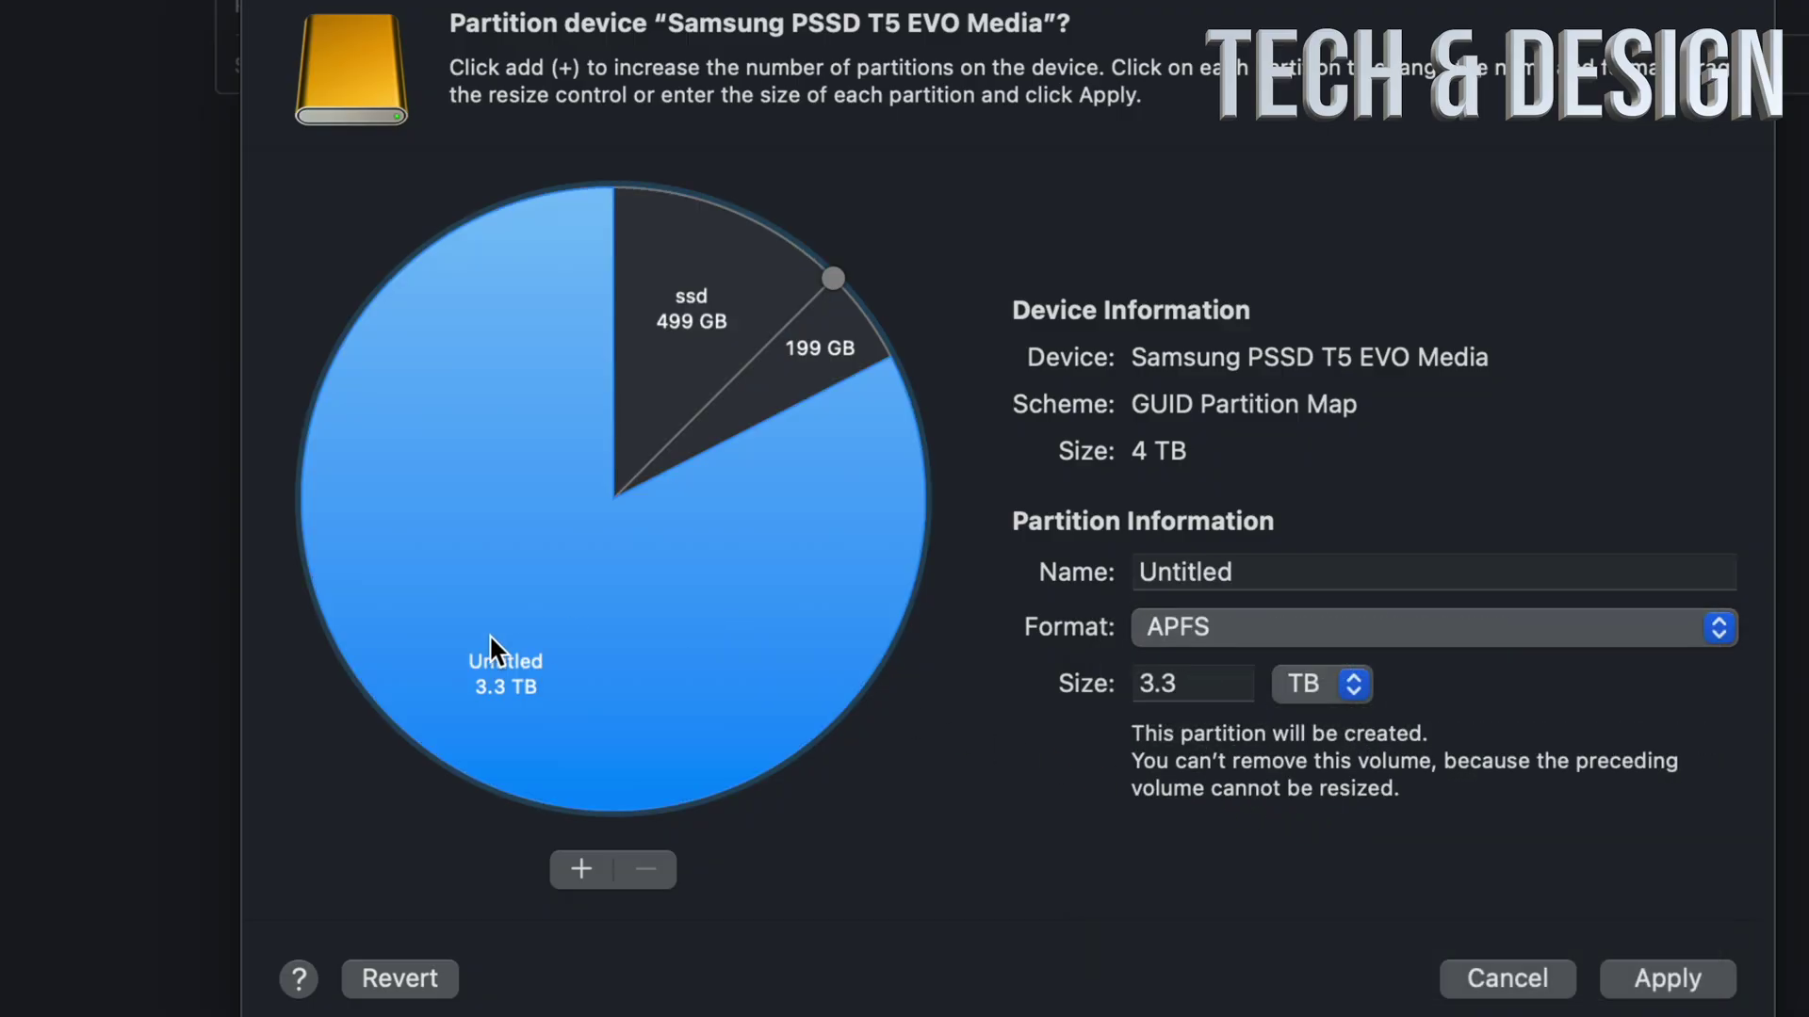
pyautogui.click(710, 313)
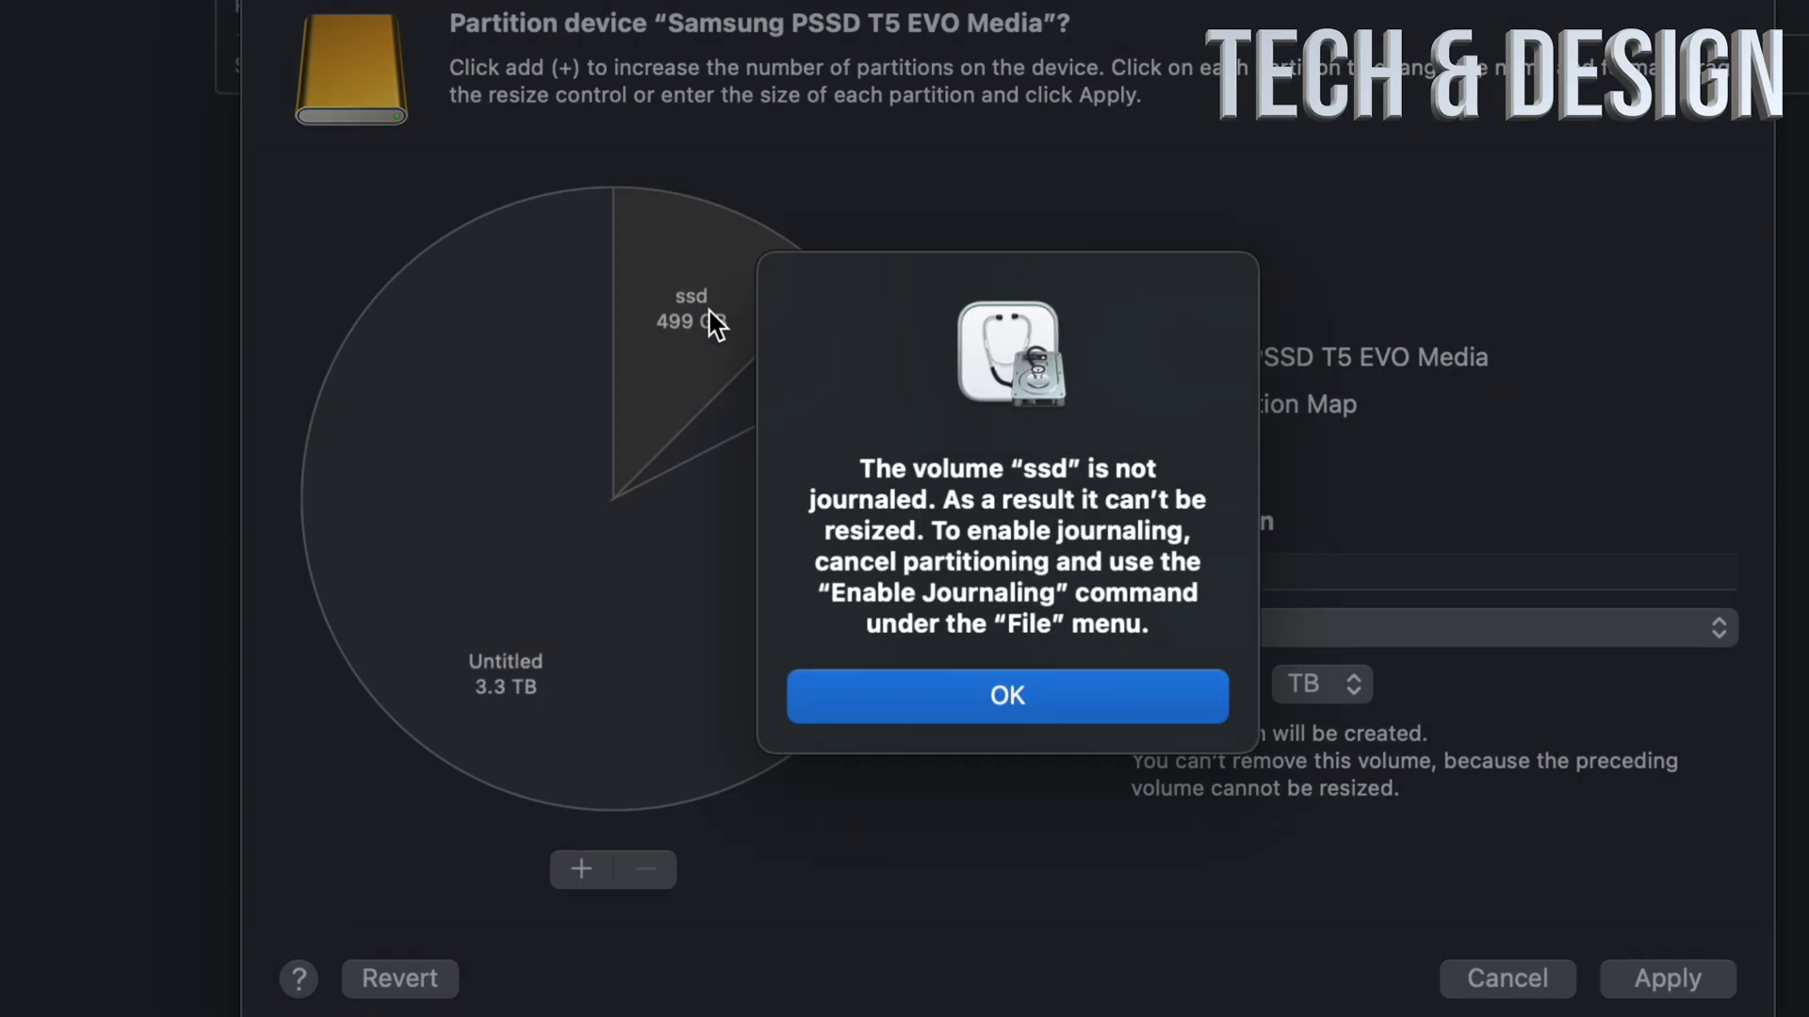
pyautogui.click(984, 690)
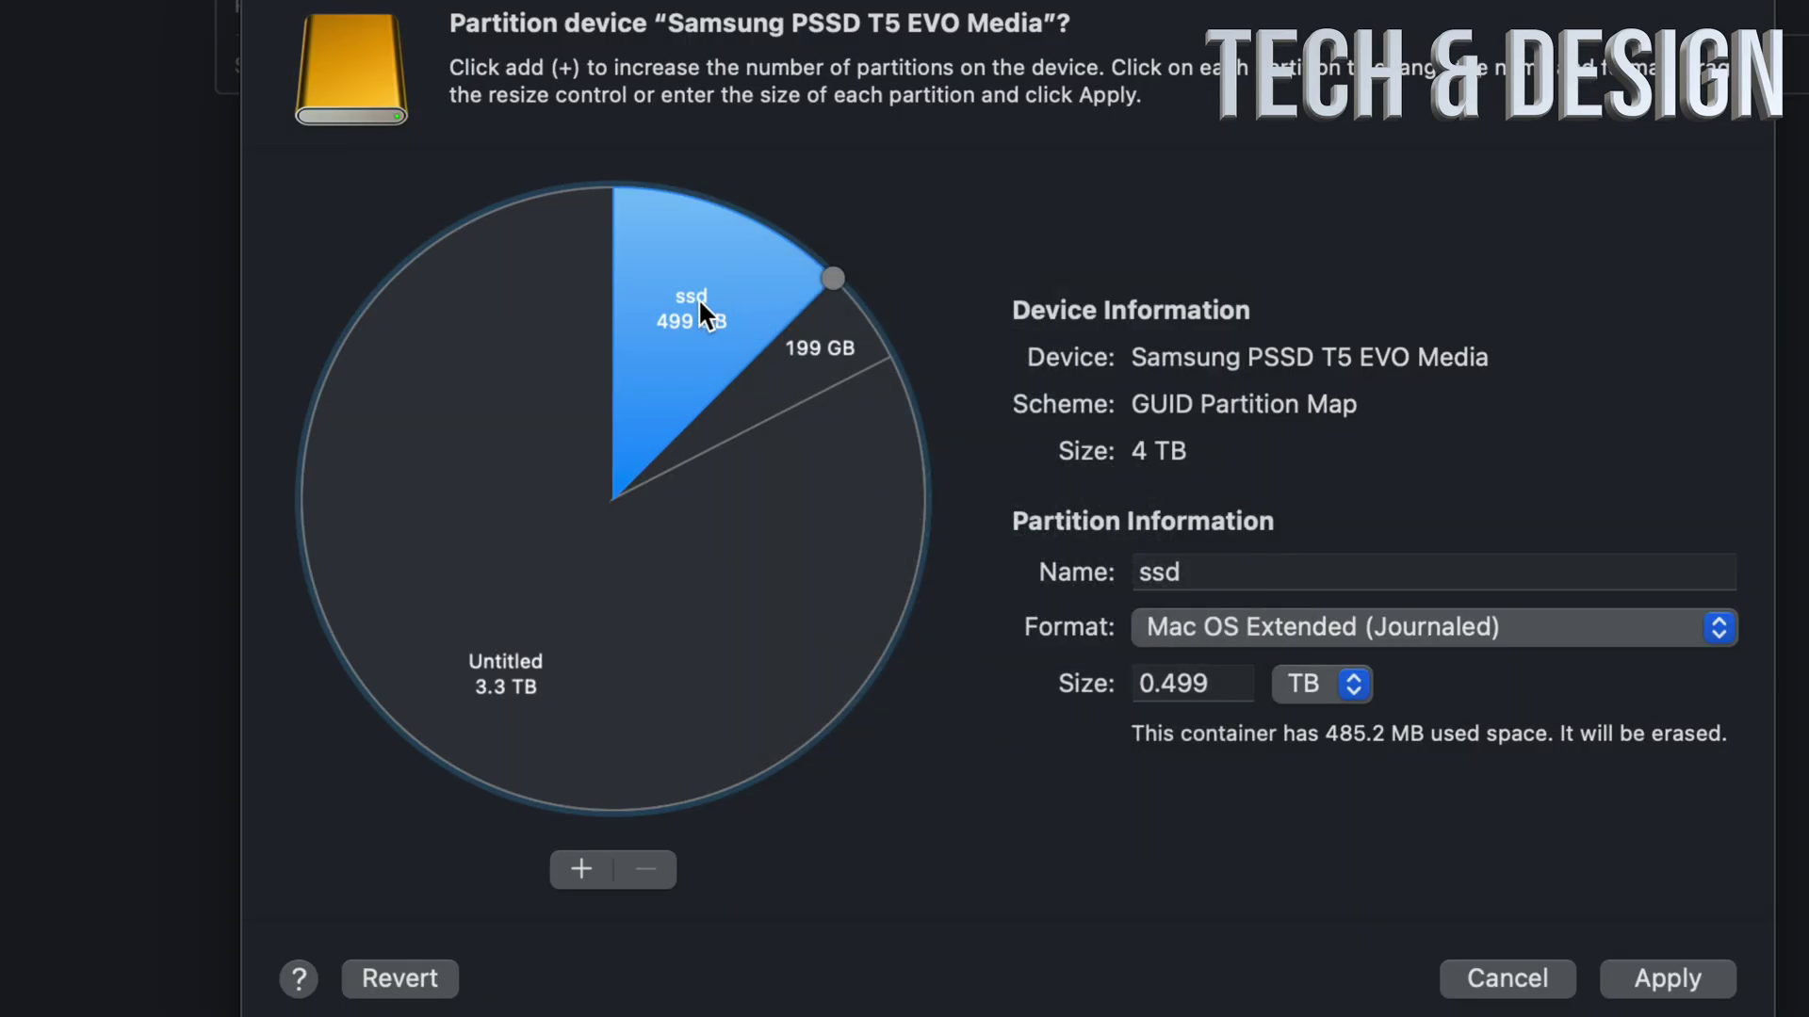
pyautogui.click(818, 358)
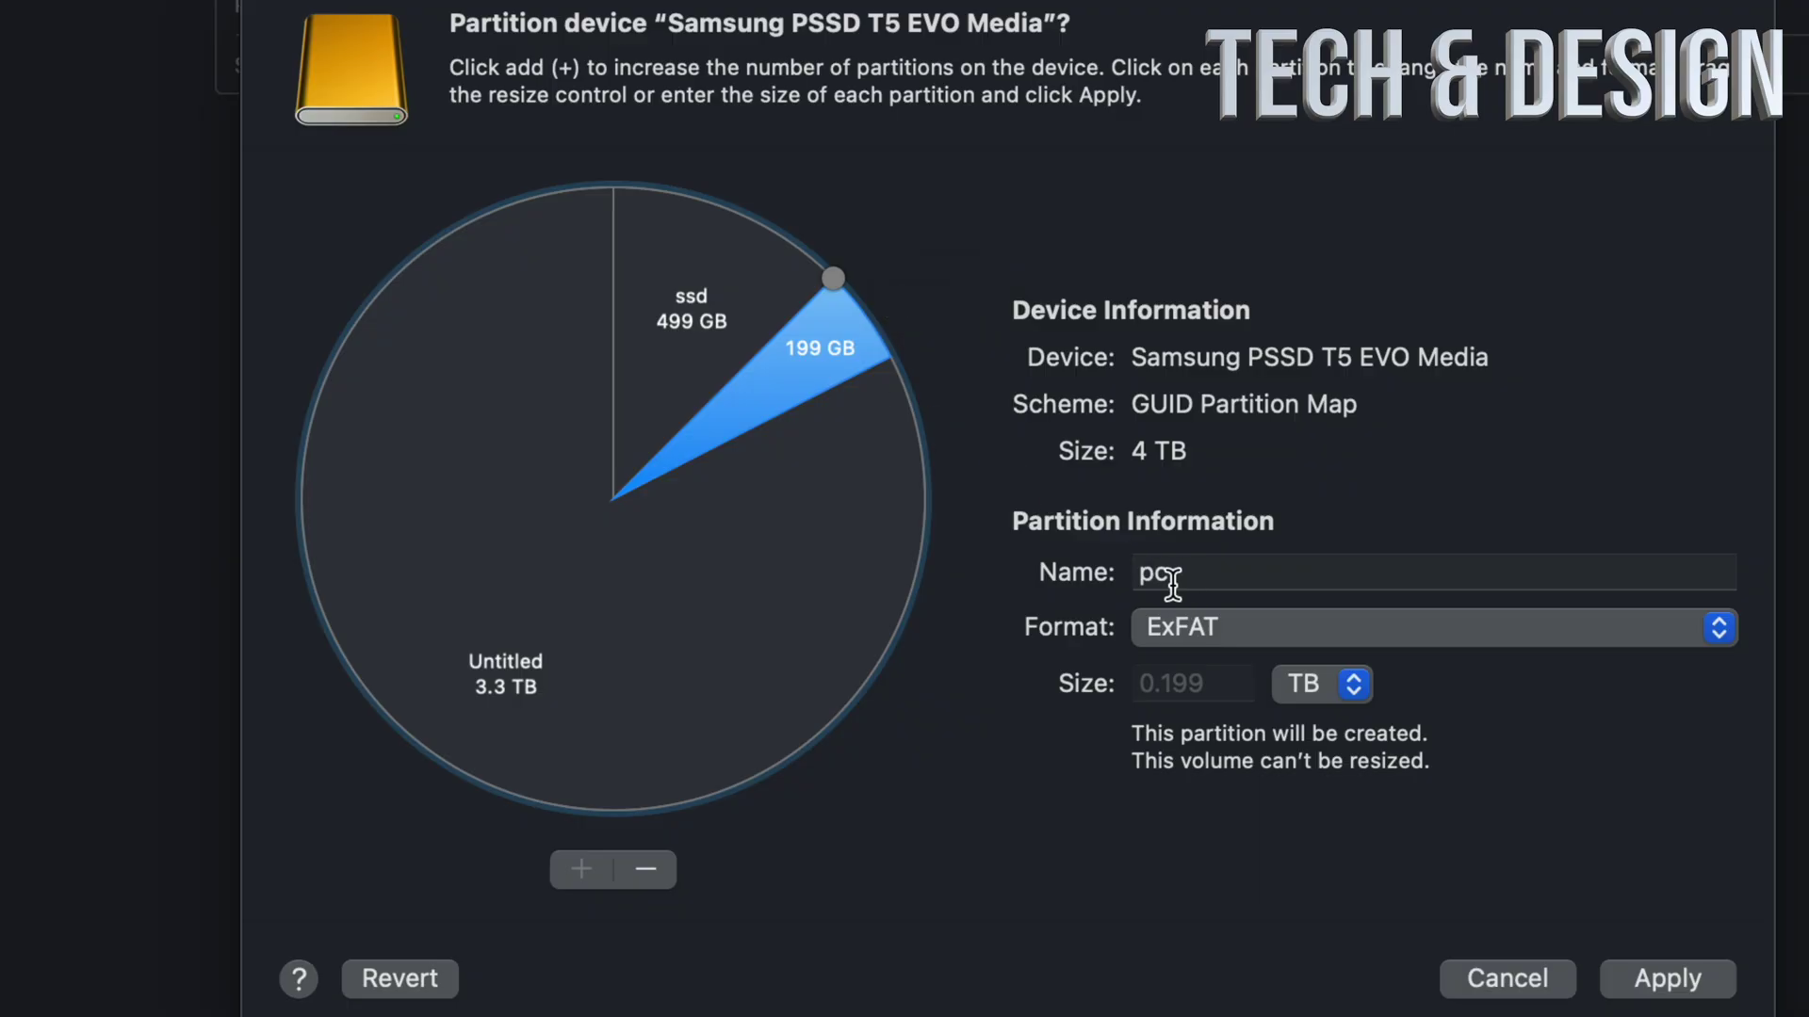
pyautogui.click(708, 306)
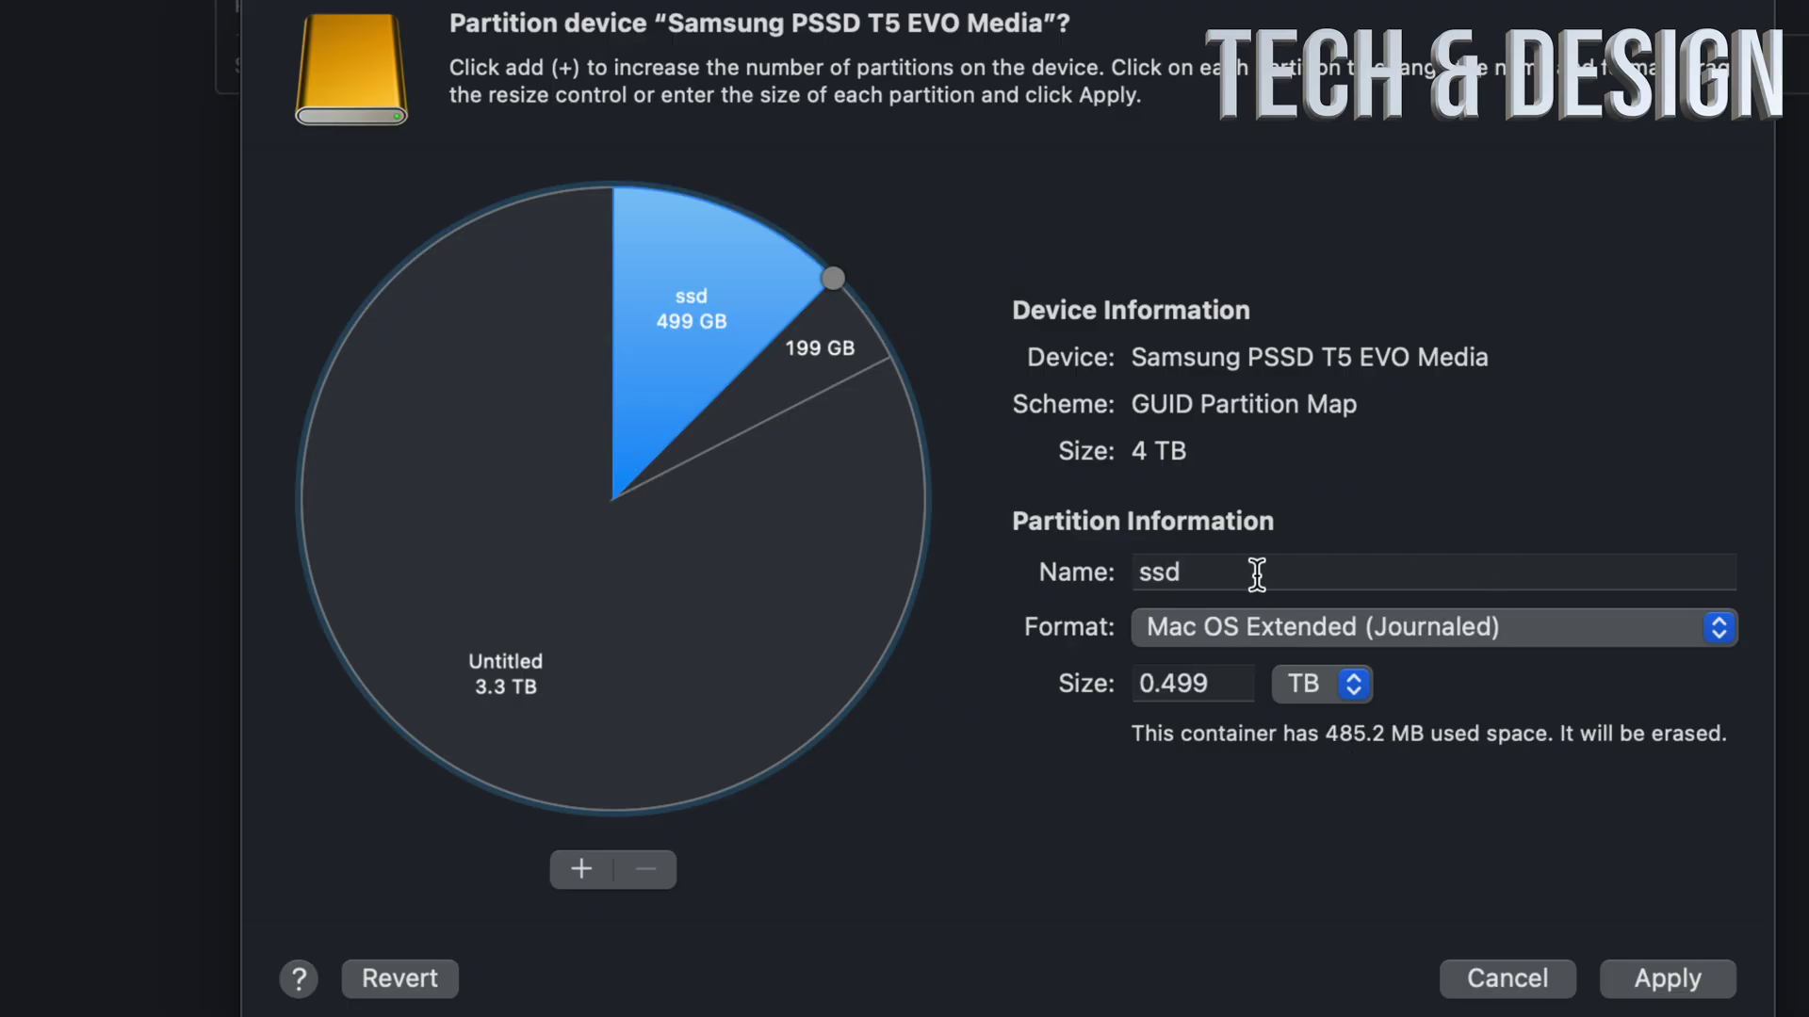
# - Name the 499 GB partition 'mac' and the 3.3 TB partition 'time machine'
pyautogui.press('Tab')
pyautogui.write('d')
pyautogui.press('BackSpace')
pyautogui.write('mac')
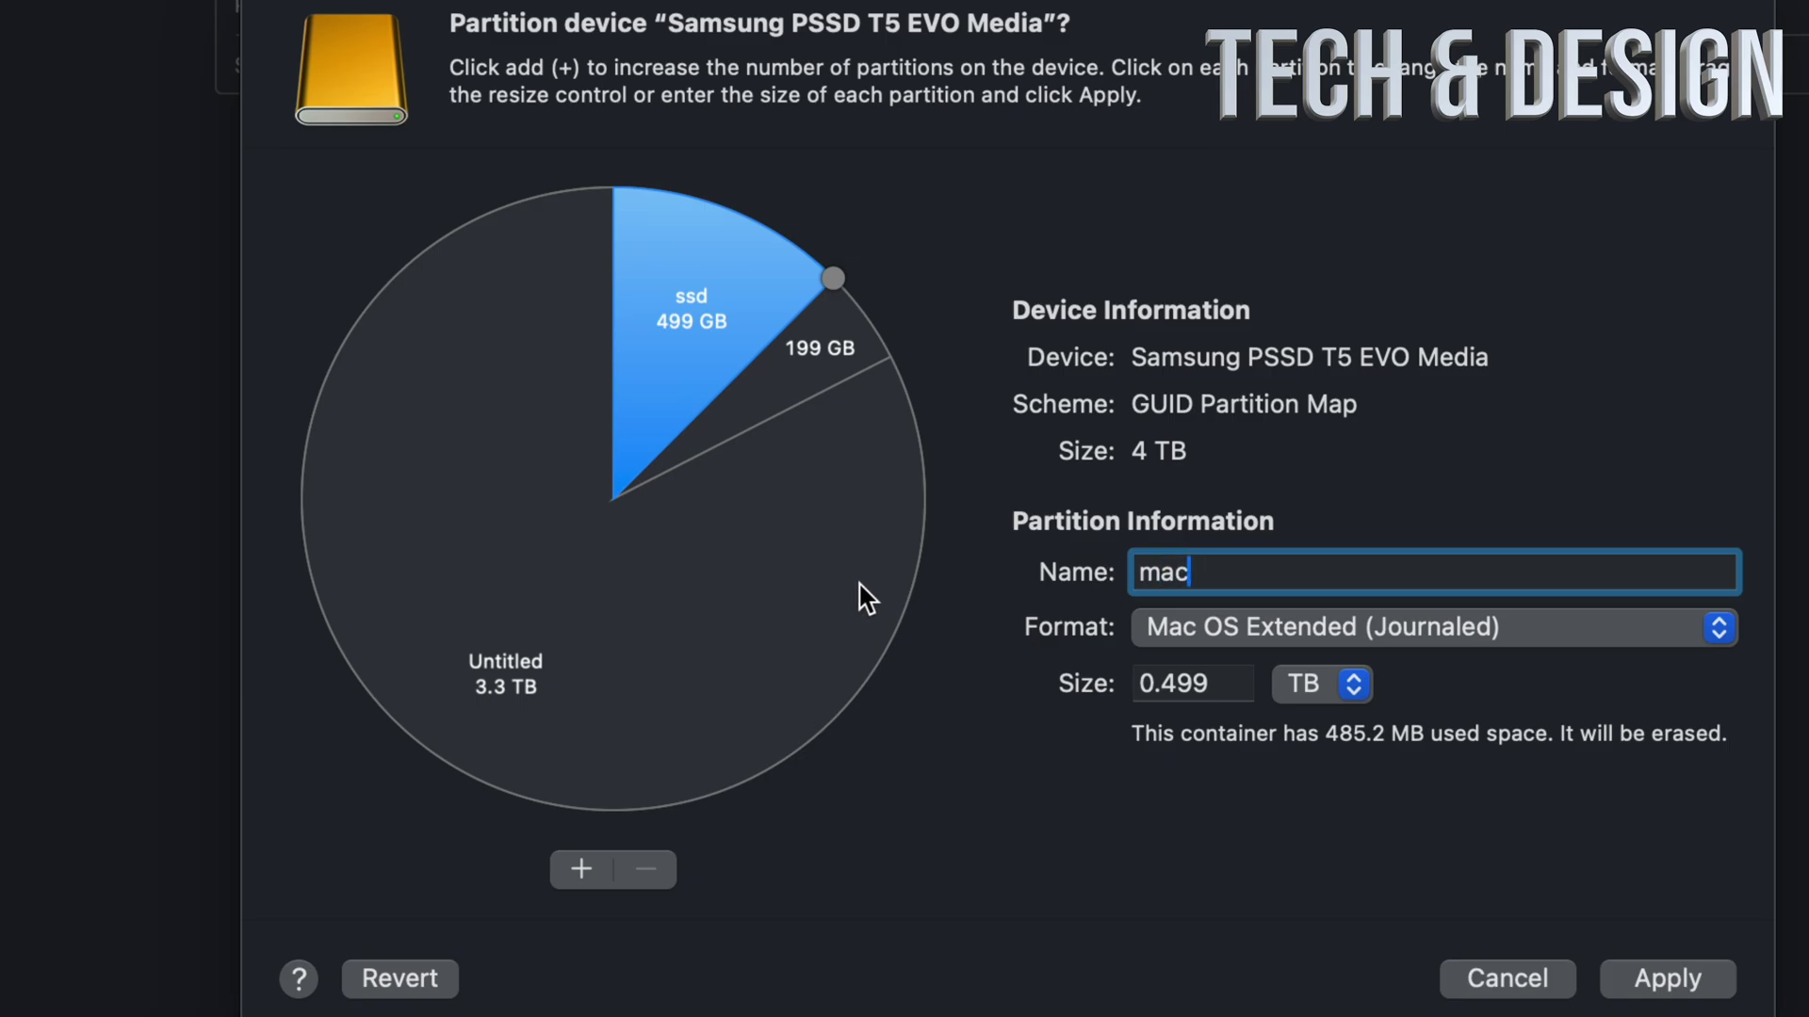
pyautogui.click(821, 578)
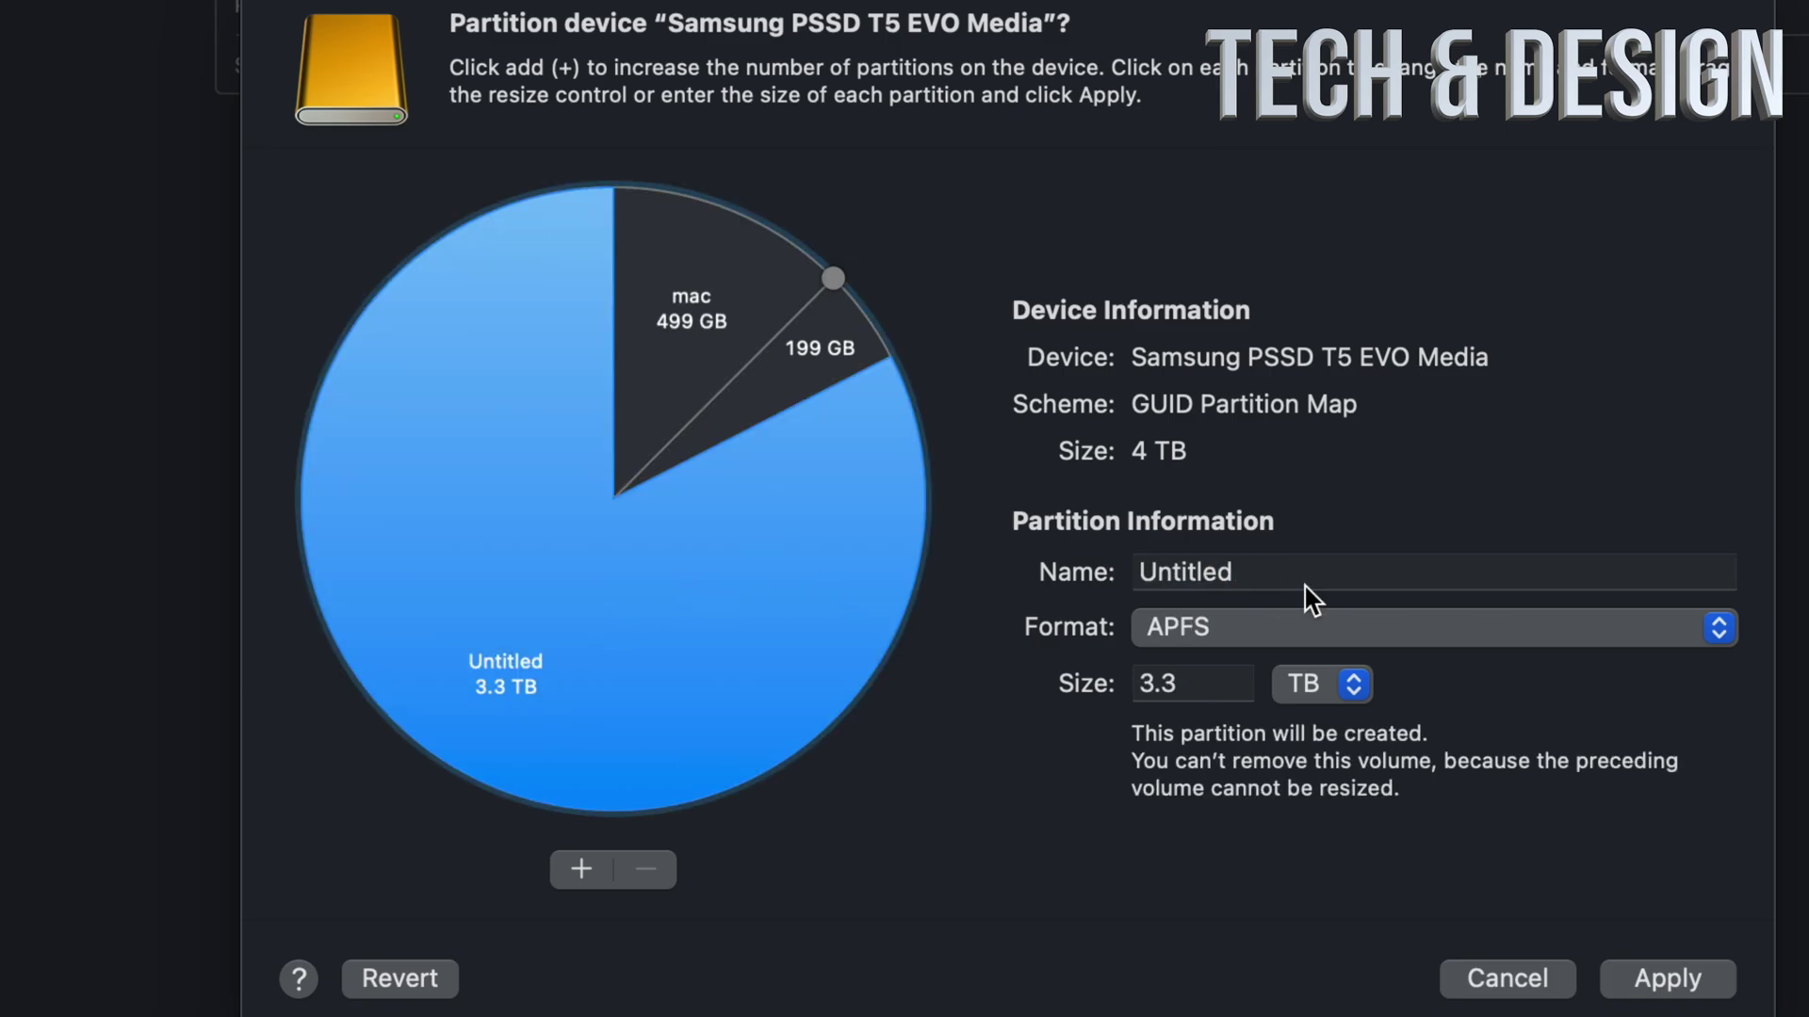
pyautogui.press('Tab')
pyautogui.write('time machine')
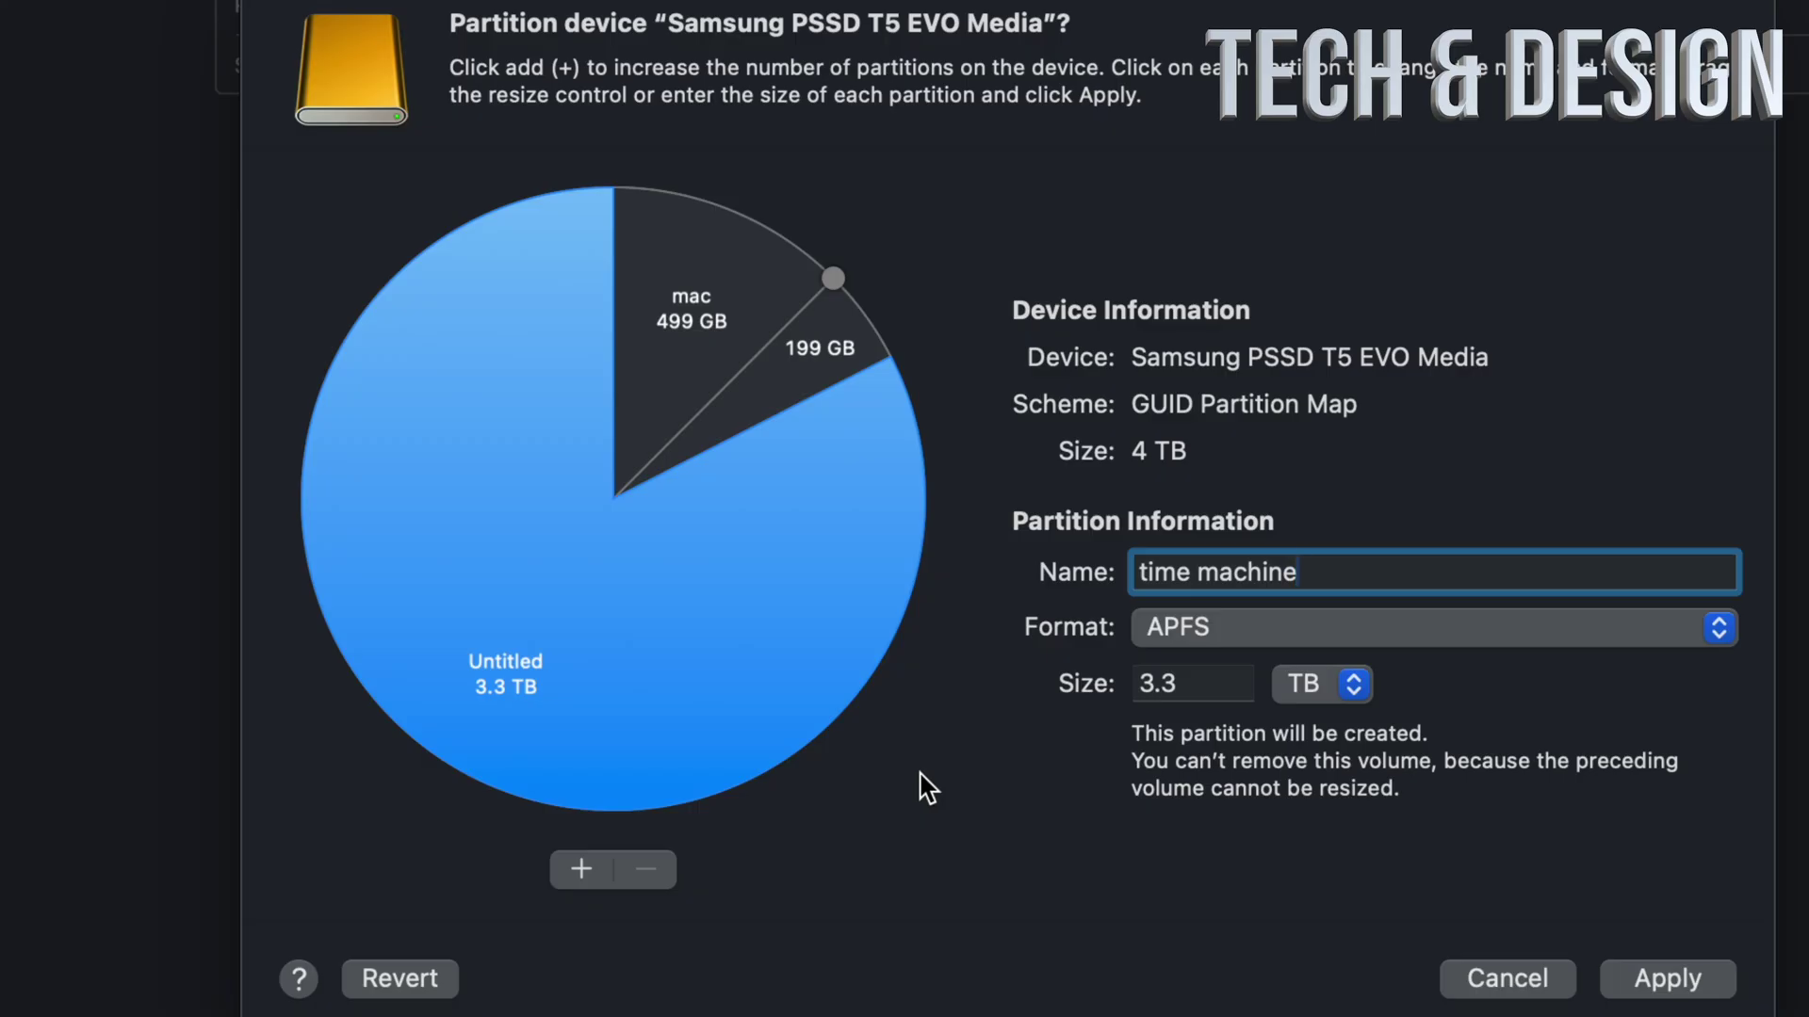
# - Apply and confirm the new partition layout, then close the success report
pyautogui.click(1668, 982)
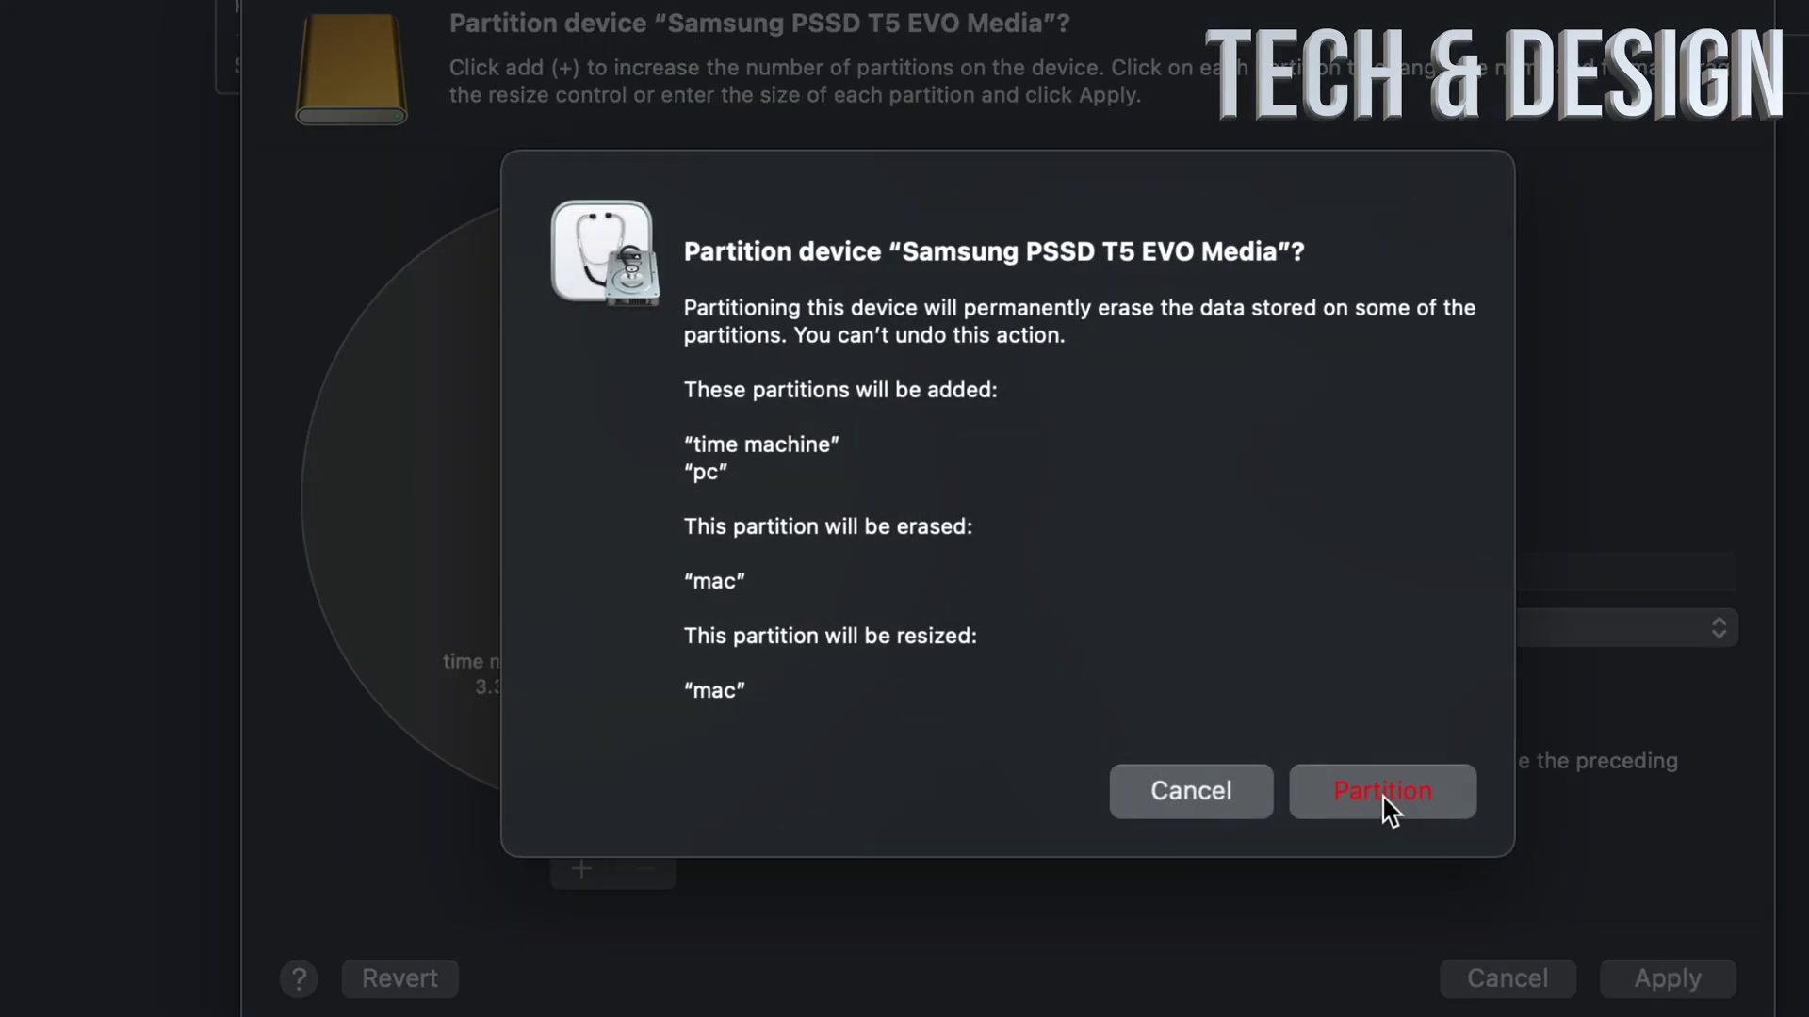
pyautogui.click(1390, 810)
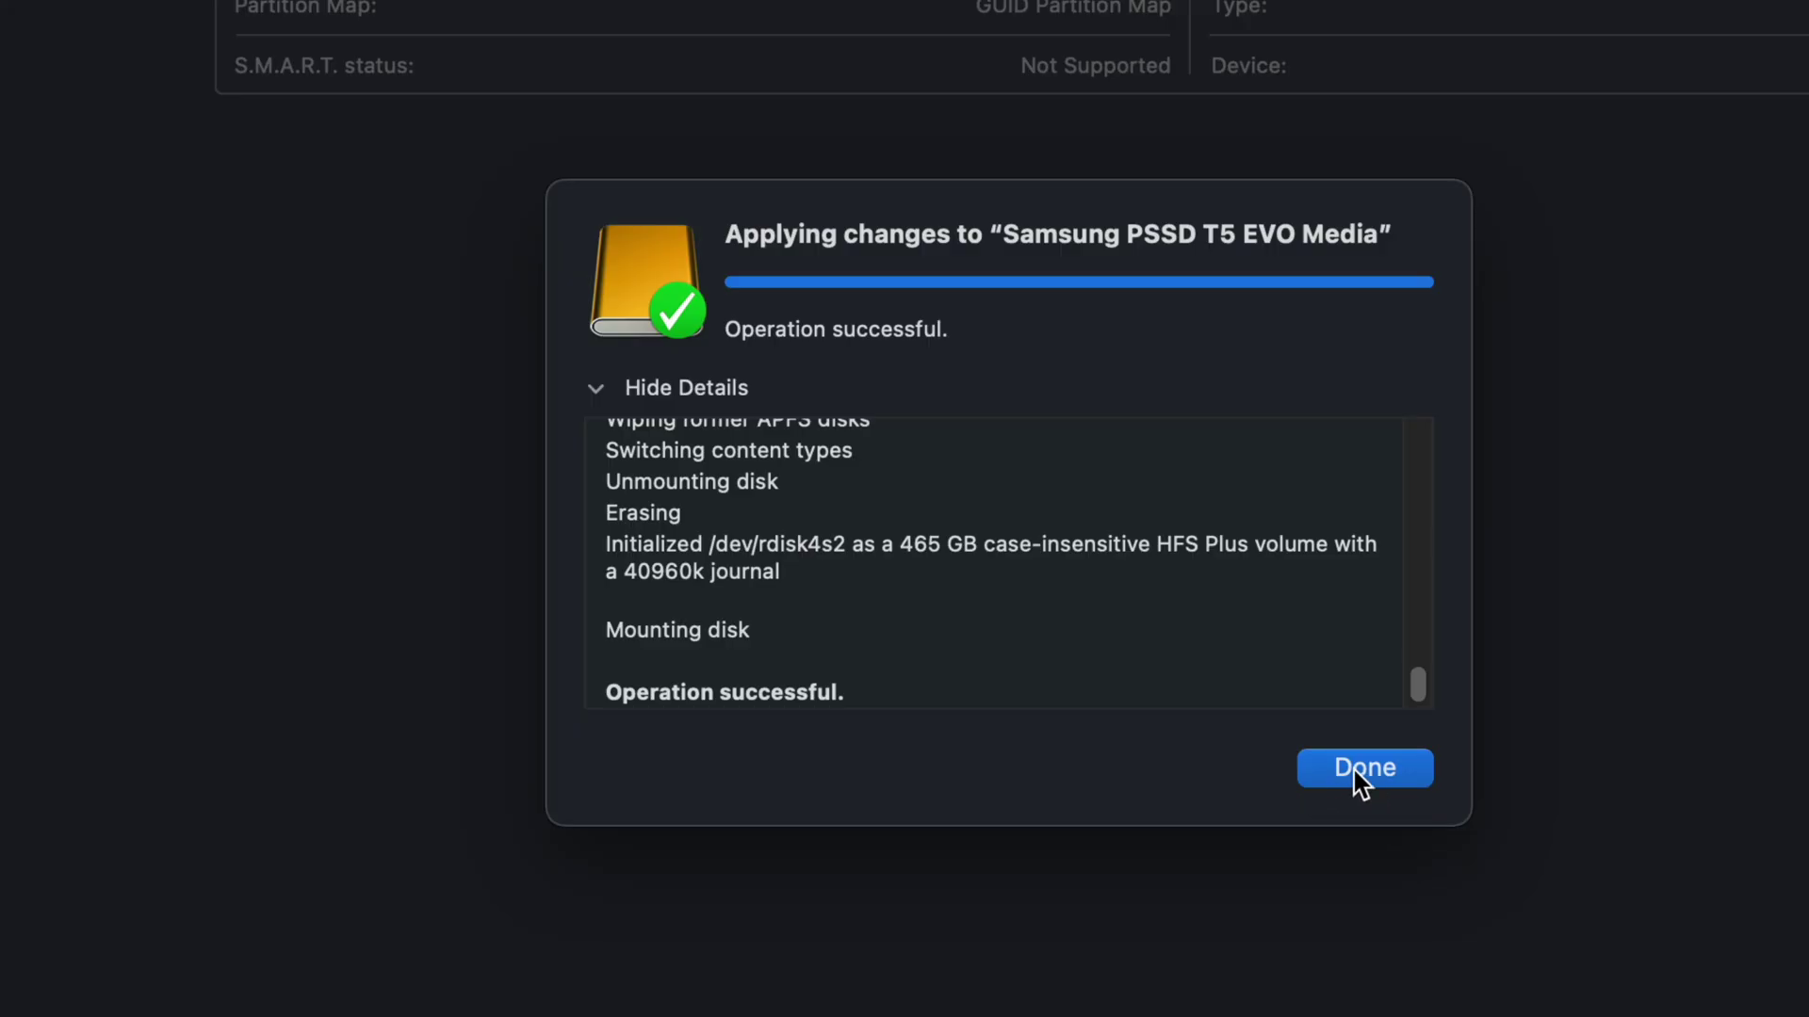
pyautogui.click(1358, 778)
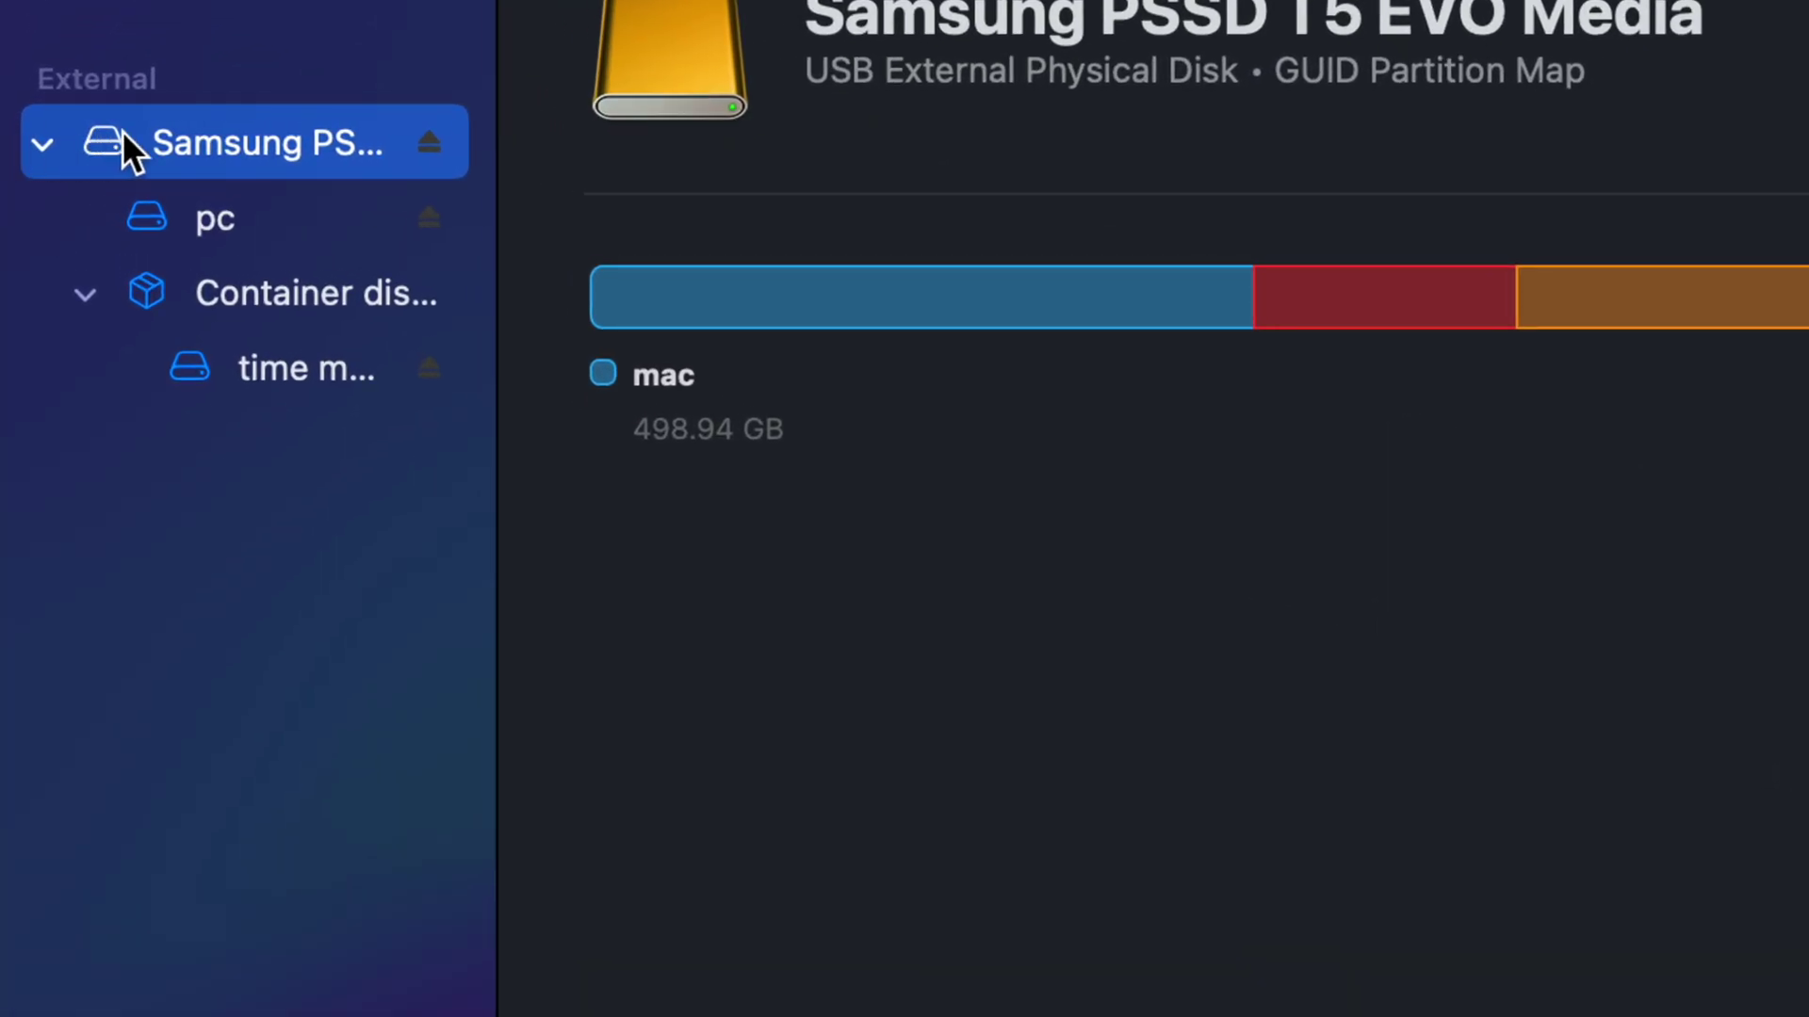
# - Inspect the pc and time machine volumes in the sidebar, then quit Disk Utility
pyautogui.click(45, 143)
pyautogui.click(45, 143)
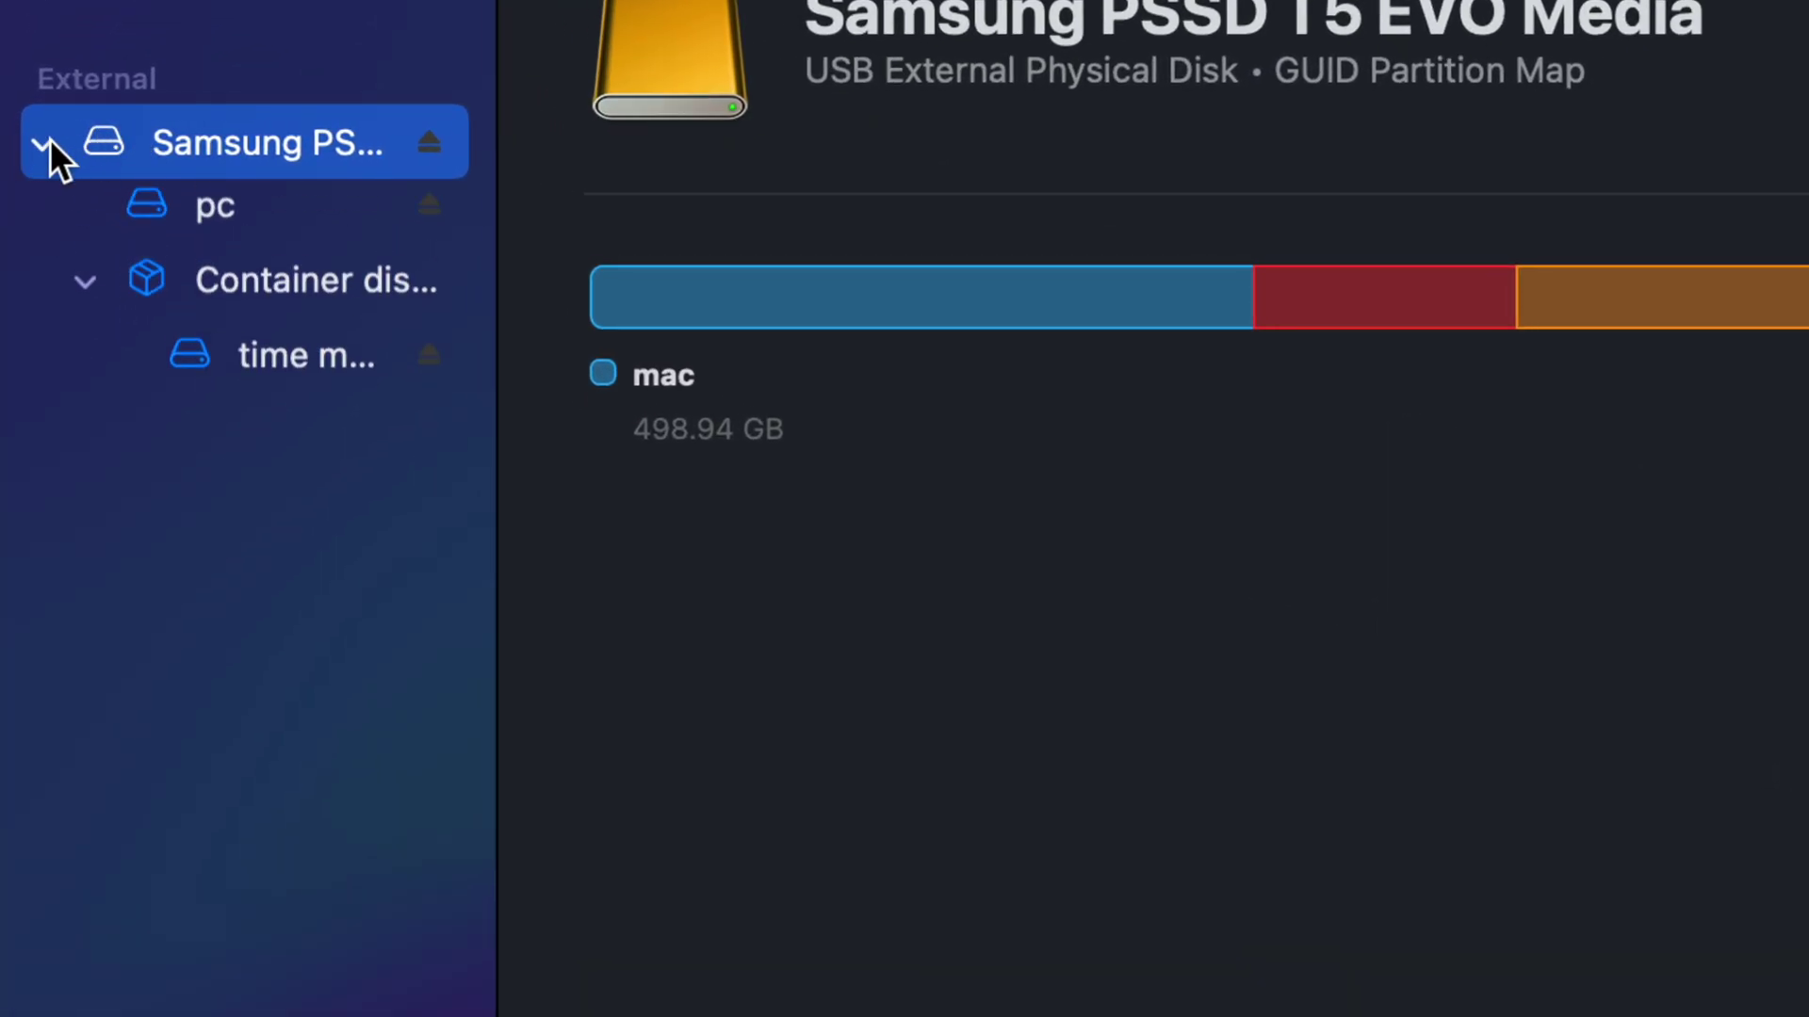
pyautogui.click(263, 243)
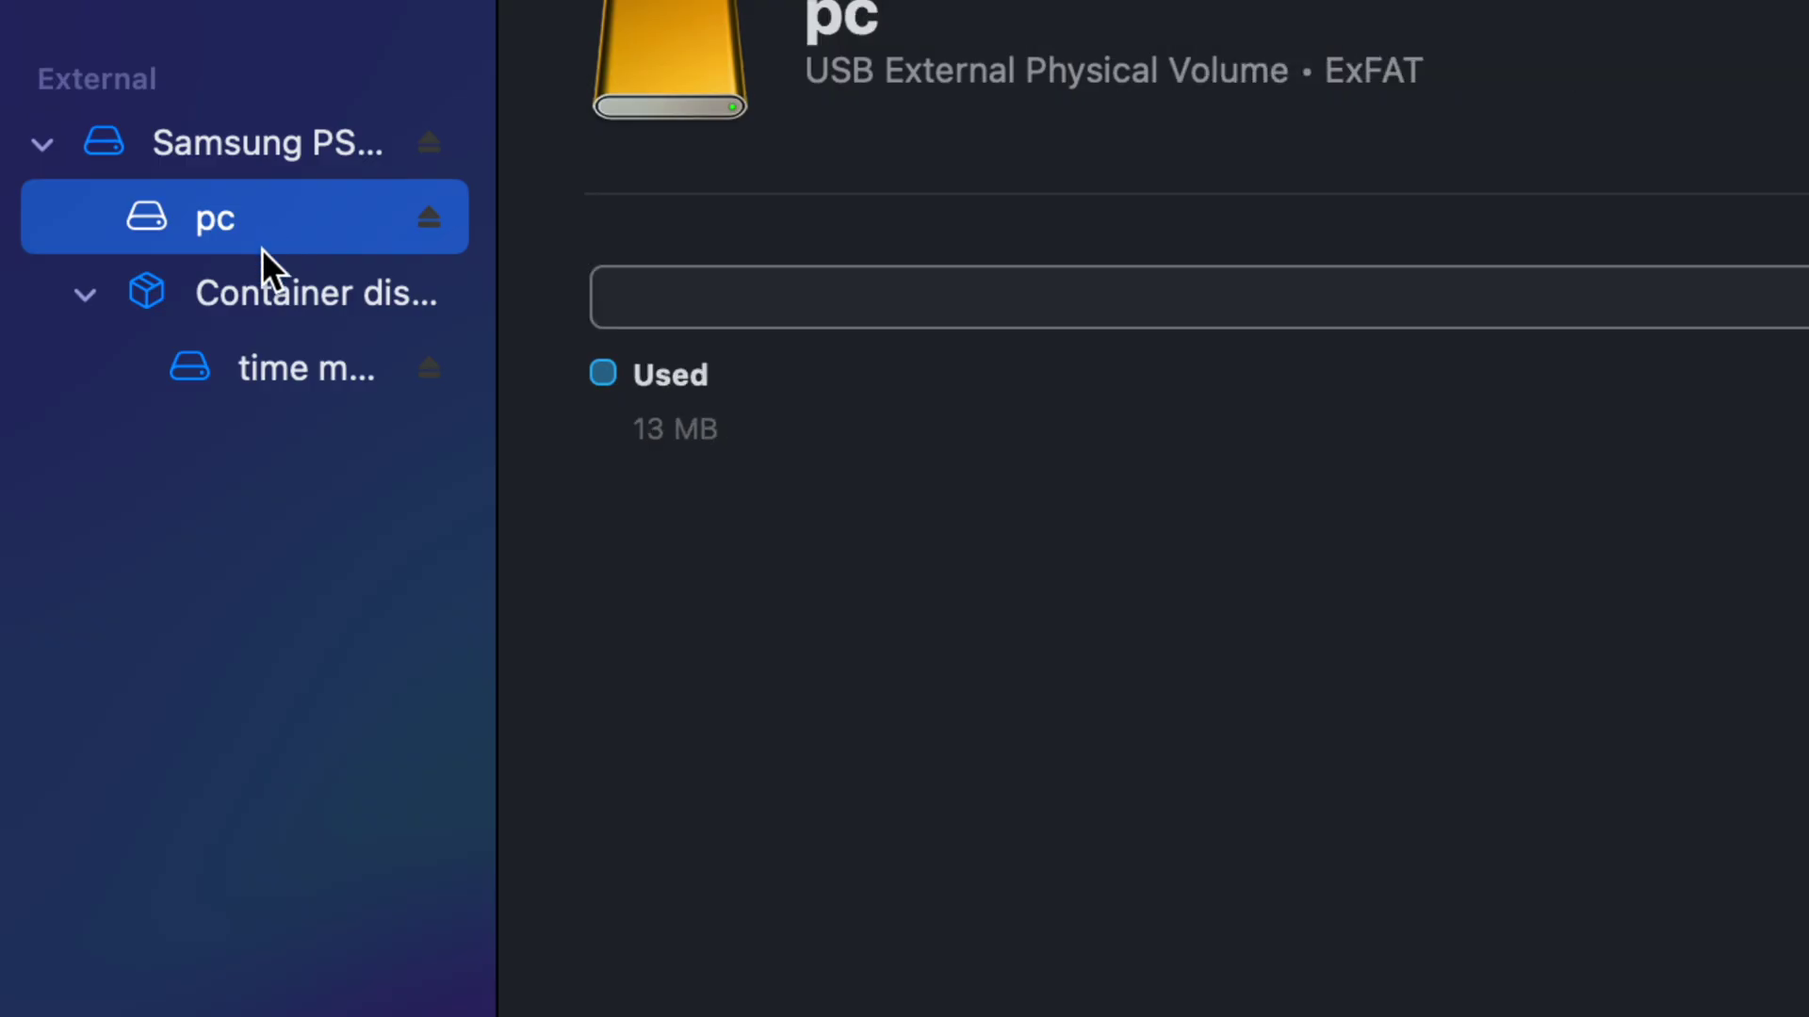
pyautogui.click(268, 356)
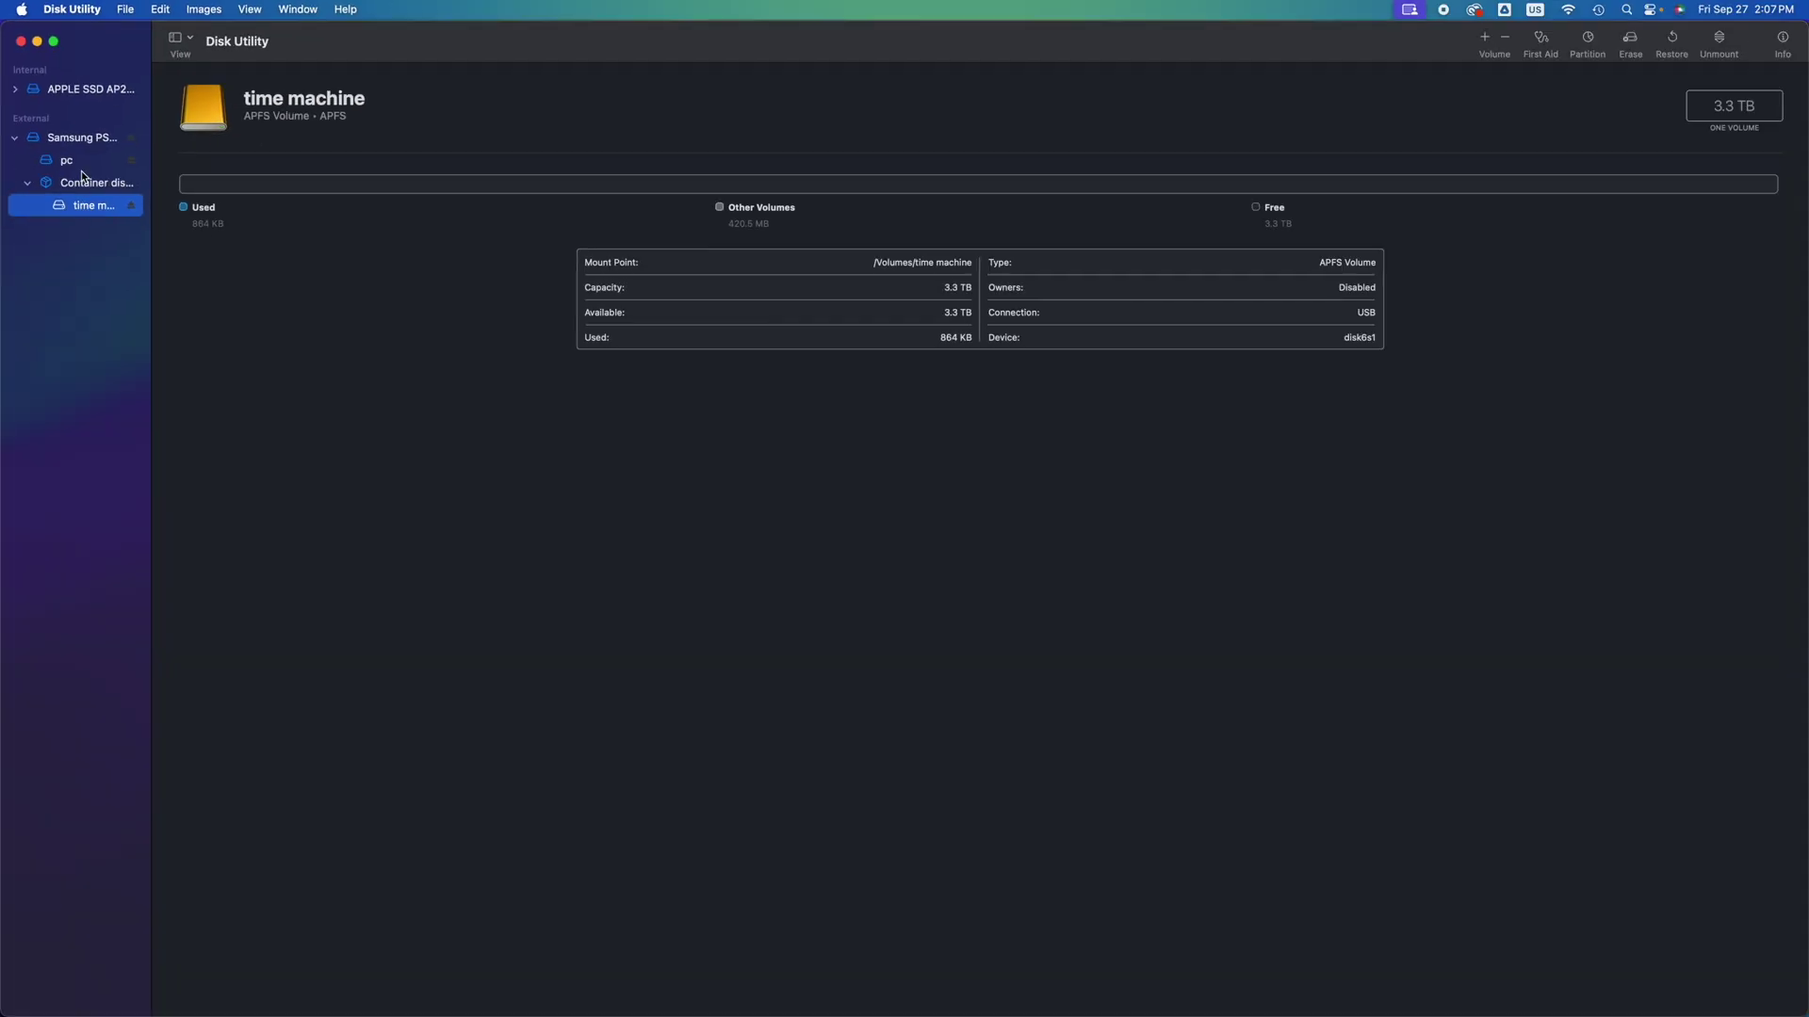
pyautogui.click(20, 41)
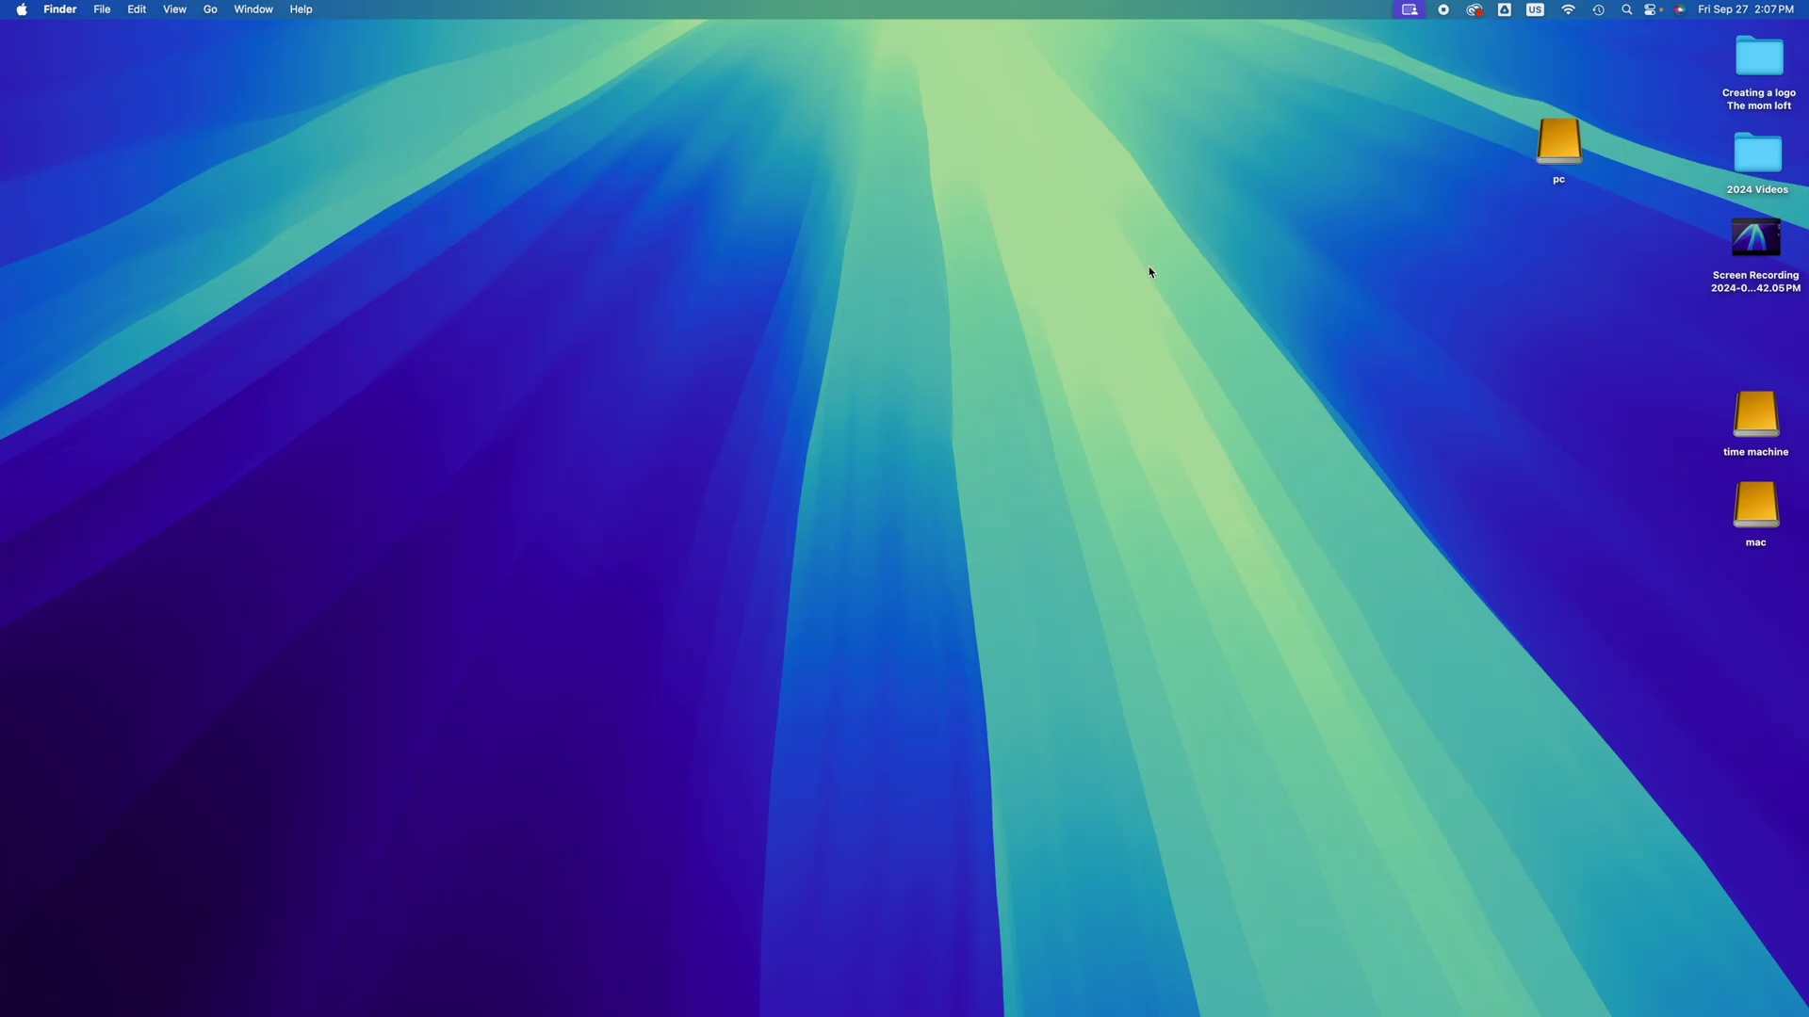
# - Drag the time machine, mac and pc drive icons from the right edge to mid-desktop
pyautogui.moveTo(1755, 414); pyautogui.dragTo(993, 424)
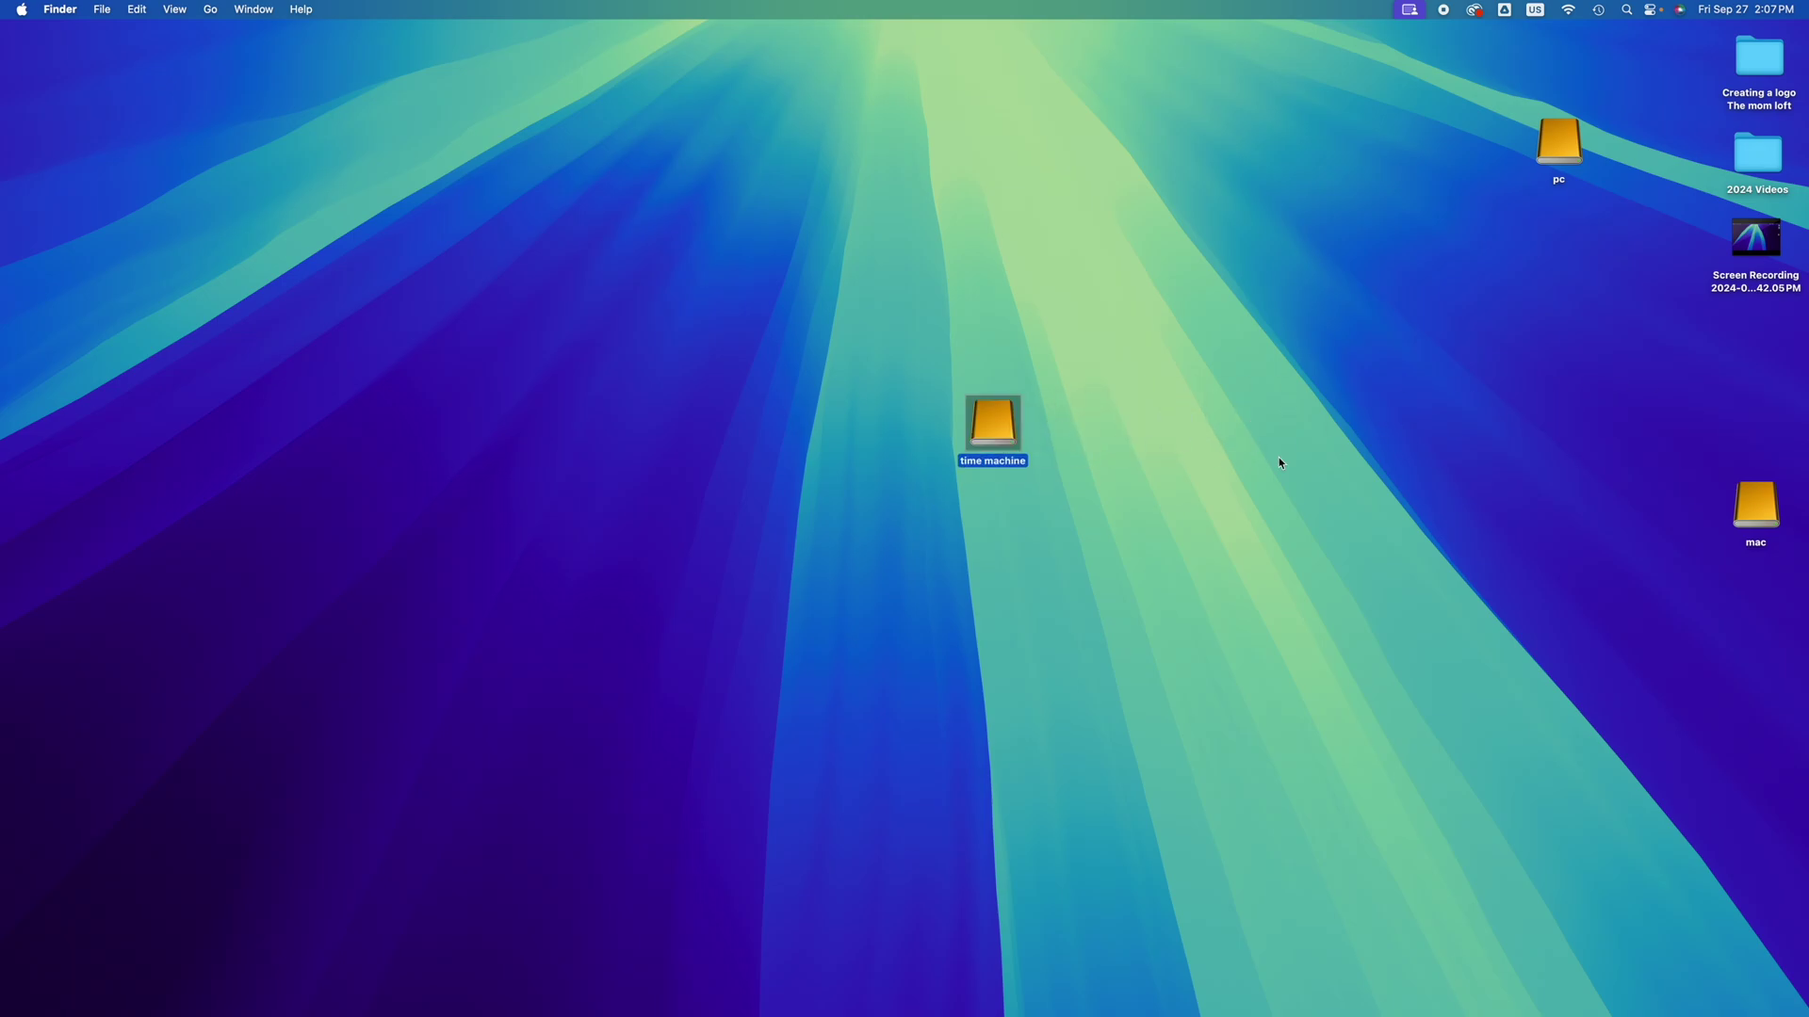
pyautogui.moveTo(1730, 507); pyautogui.dragTo(876, 433)
pyautogui.moveTo(1577, 179); pyautogui.dragTo(692, 818)
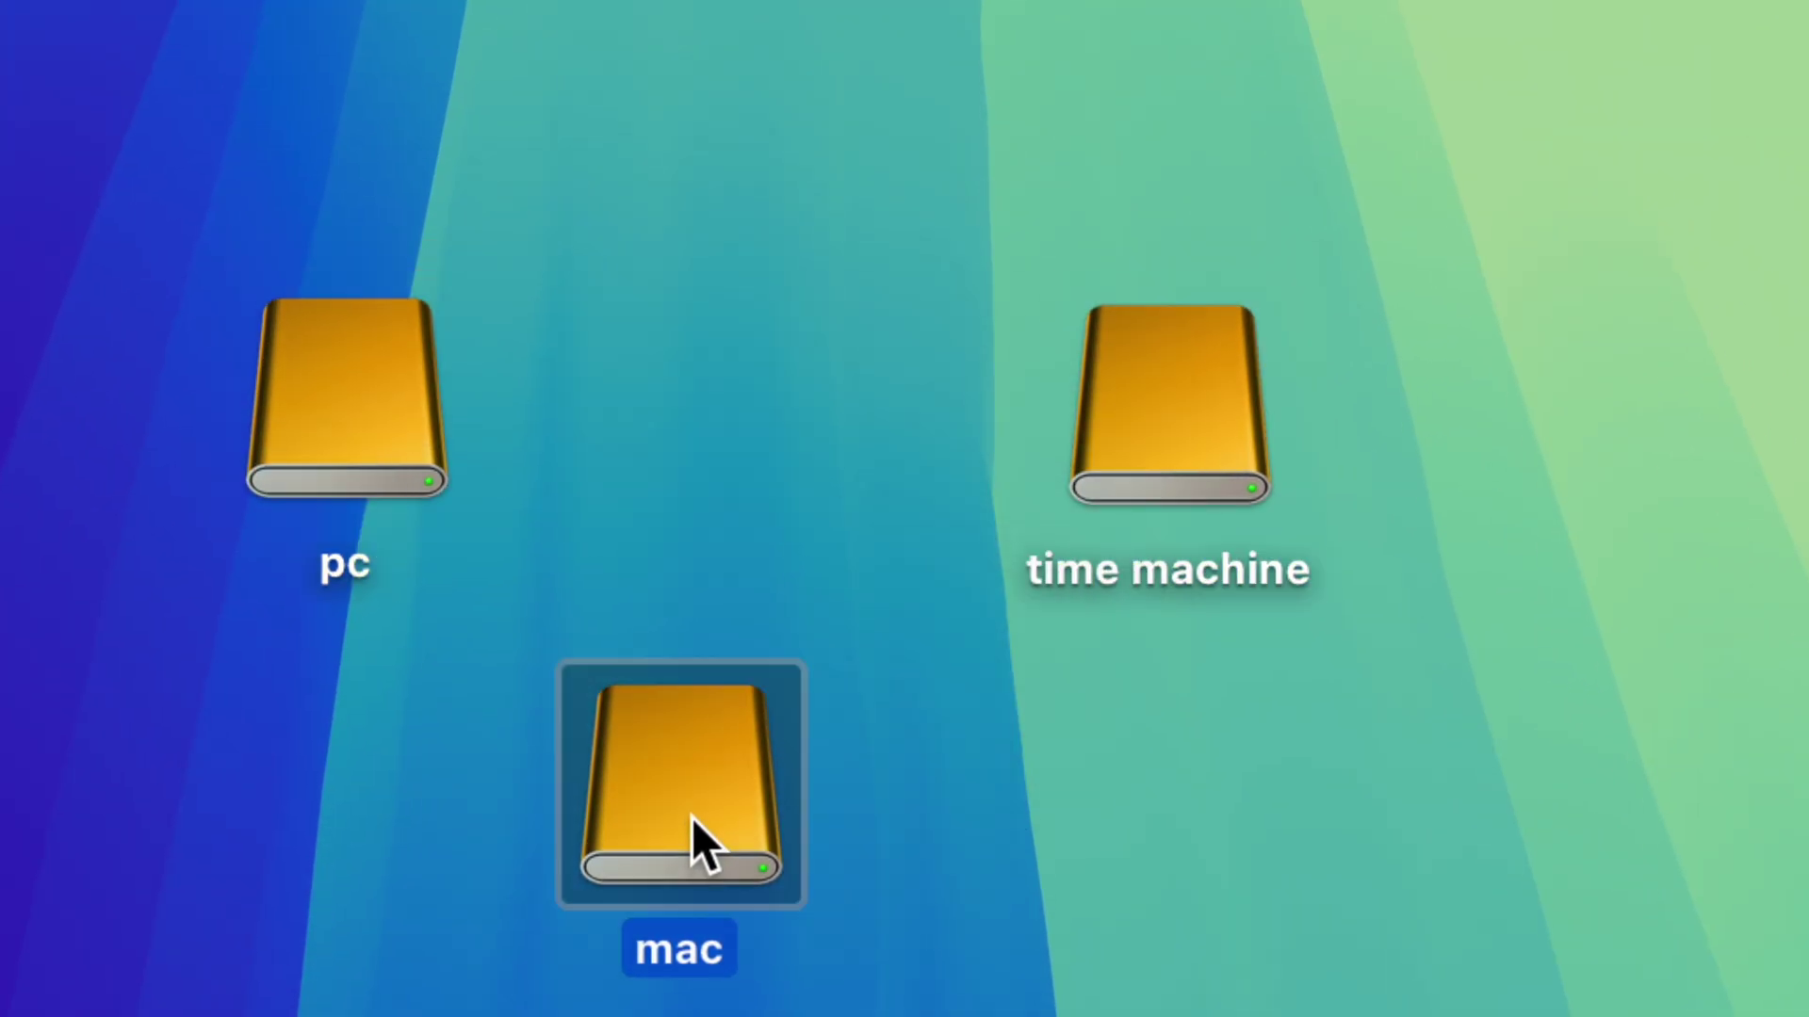
pyautogui.moveTo(378, 460); pyautogui.dragTo(848, 467)
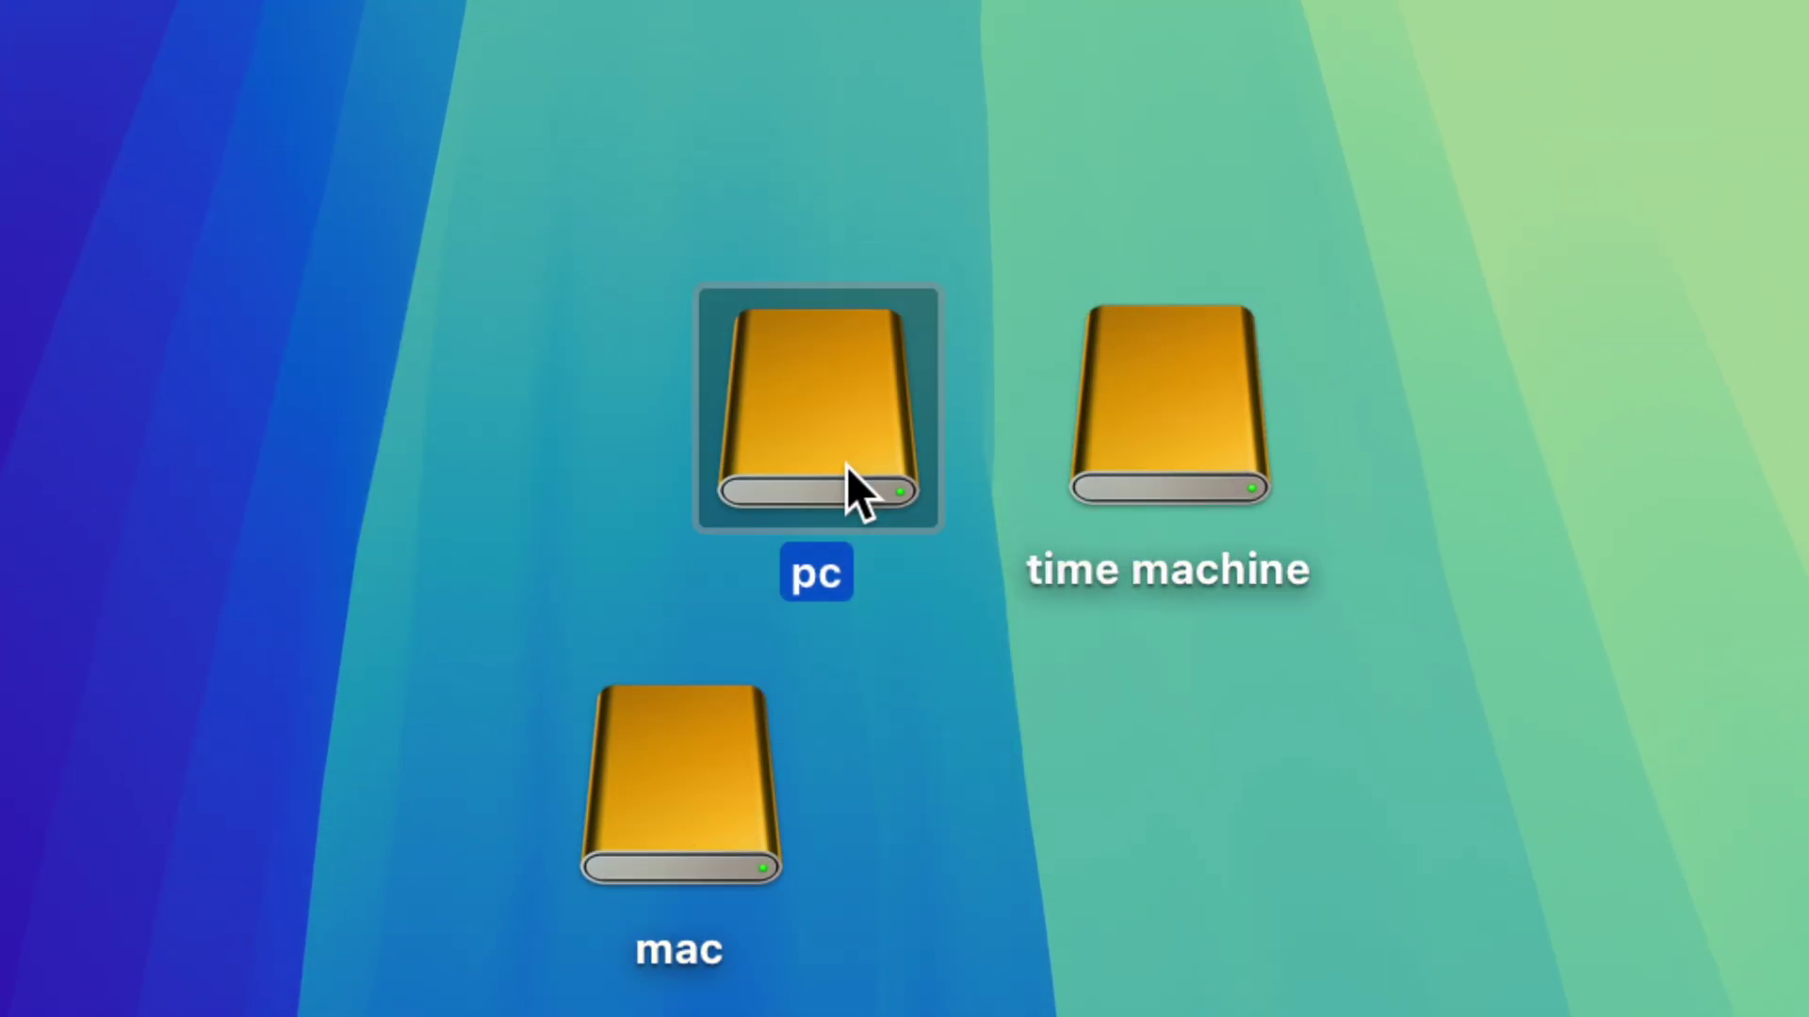
pyautogui.moveTo(1173, 456); pyautogui.dragTo(1138, 469)
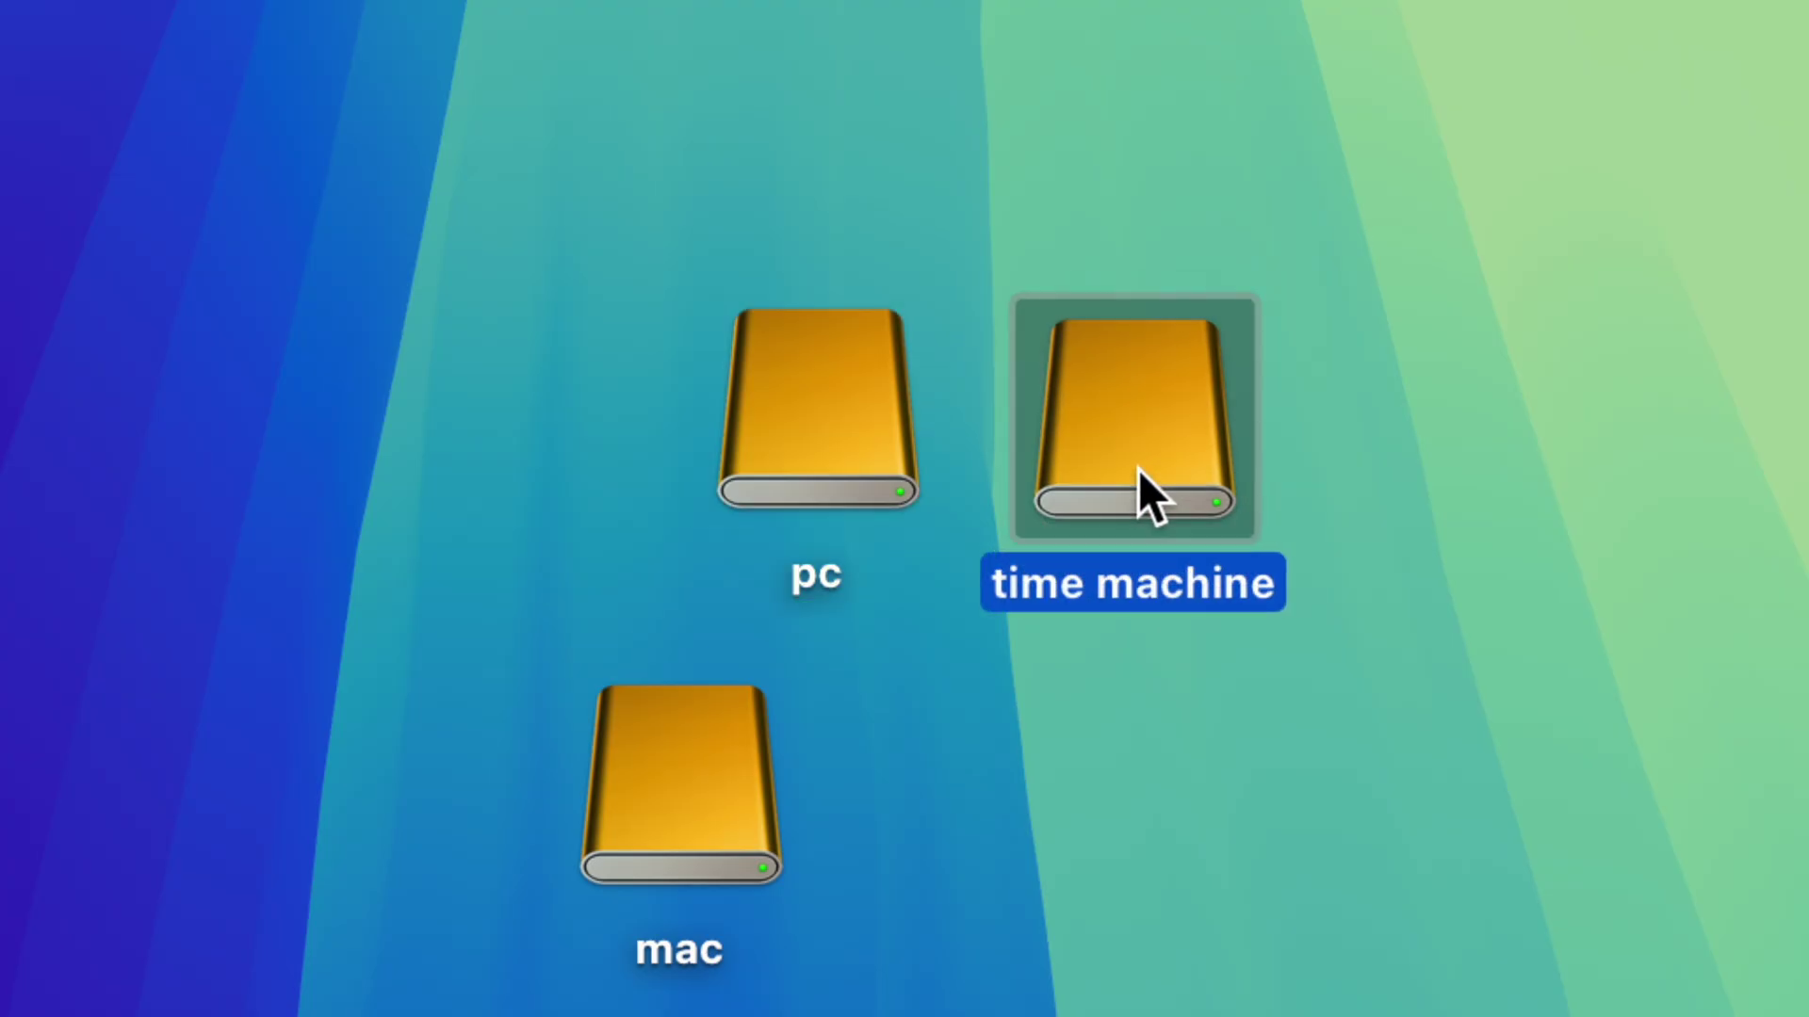
# - Line up the mac, pc and time machine icons side by side in one row
pyautogui.click(857, 450)
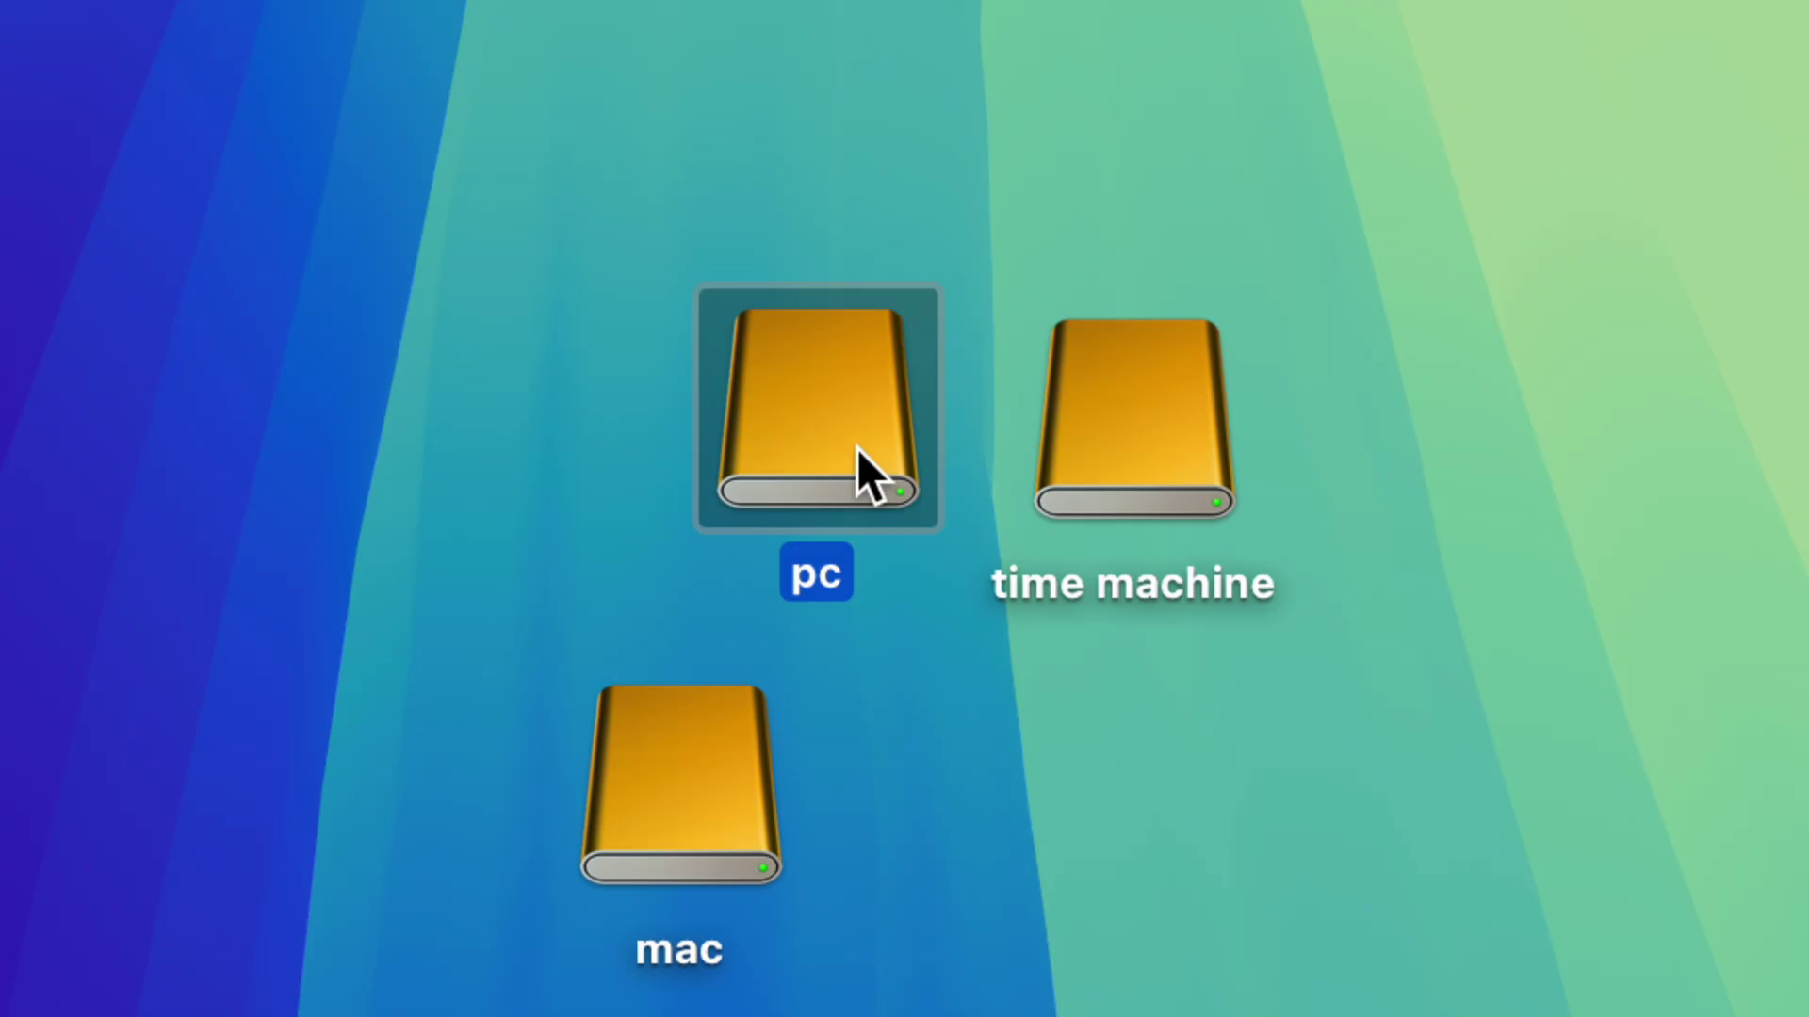
pyautogui.moveTo(731, 231); pyautogui.dragTo(1071, 347)
pyautogui.moveTo(703, 795); pyautogui.dragTo(490, 368)
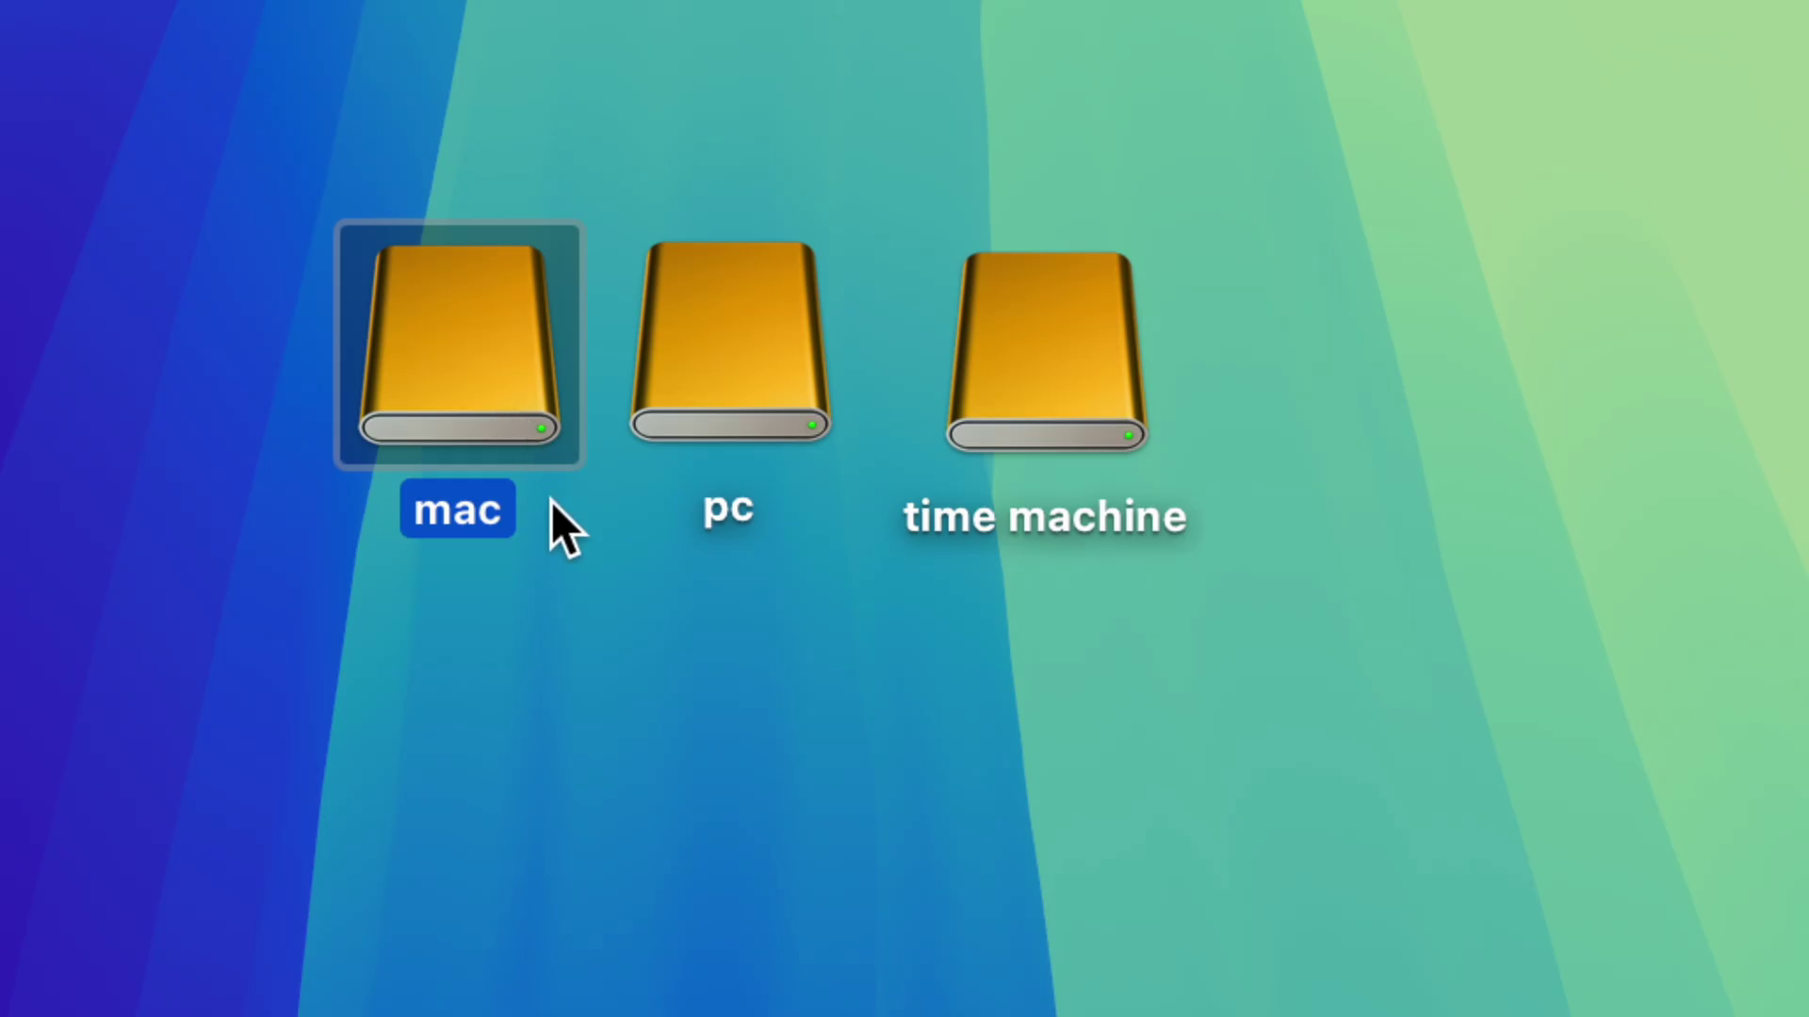
pyautogui.click(551, 535)
pyautogui.click(687, 410)
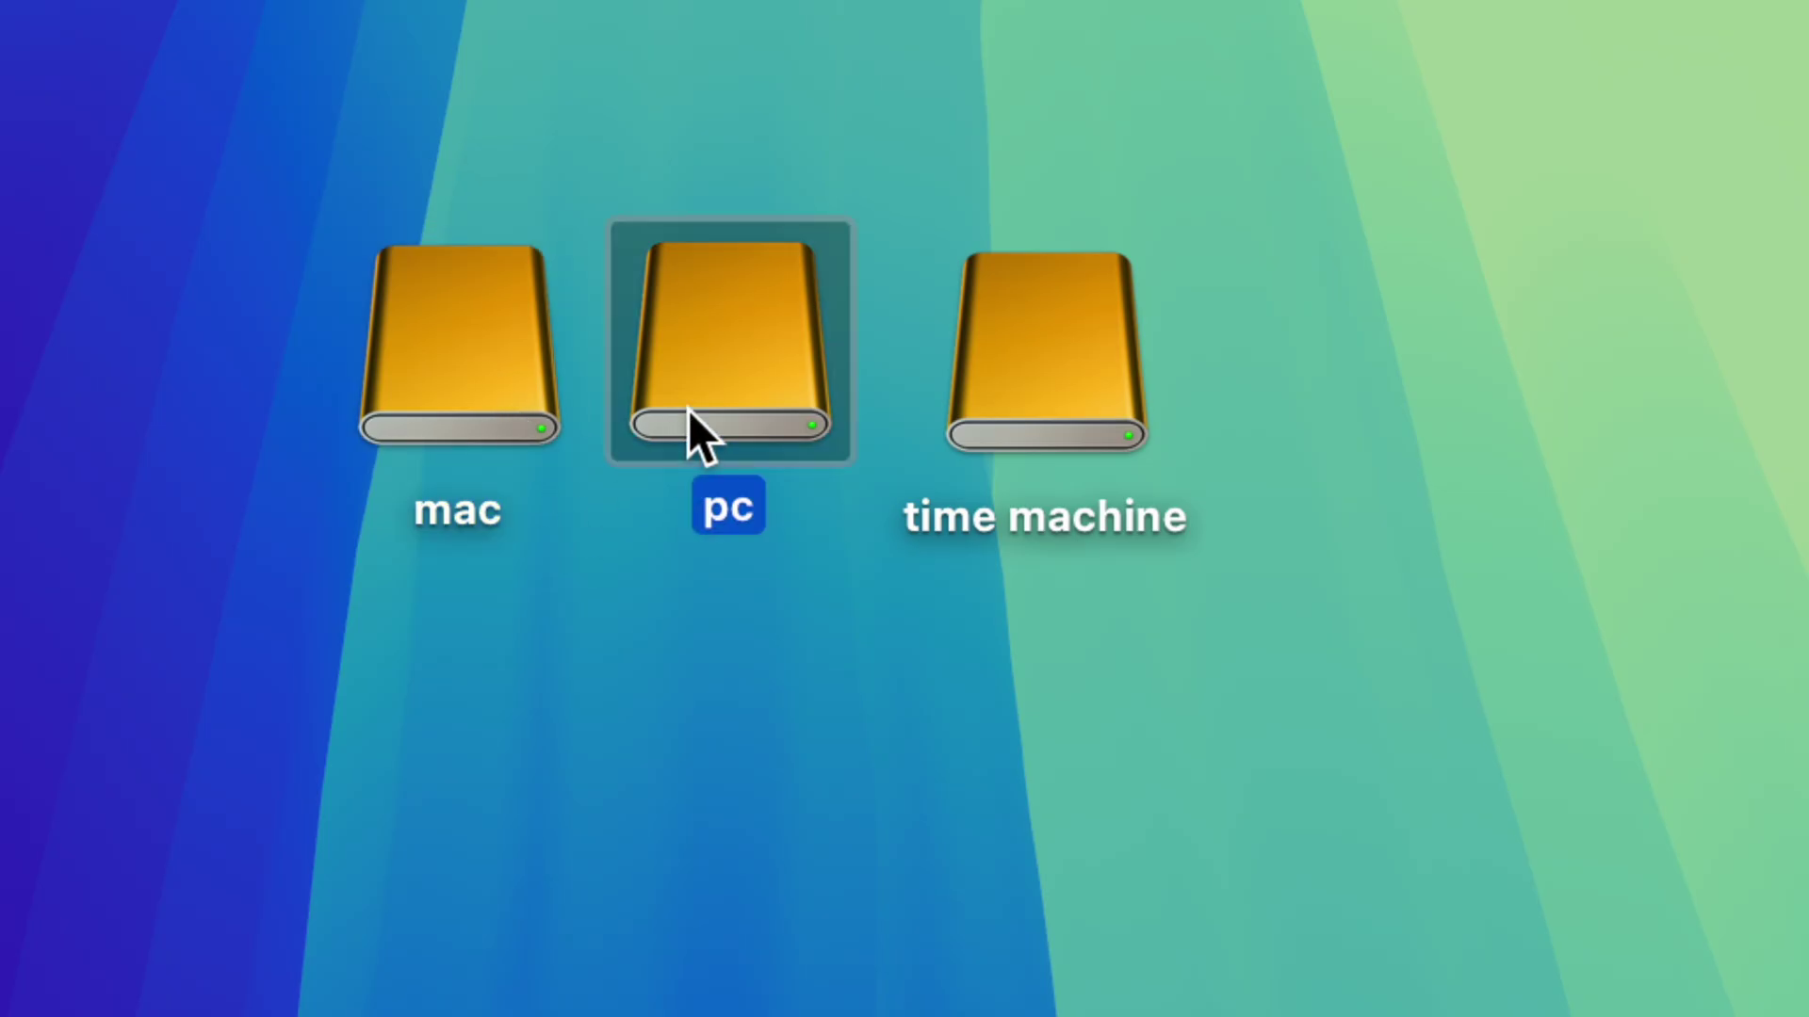
pyautogui.click(991, 396)
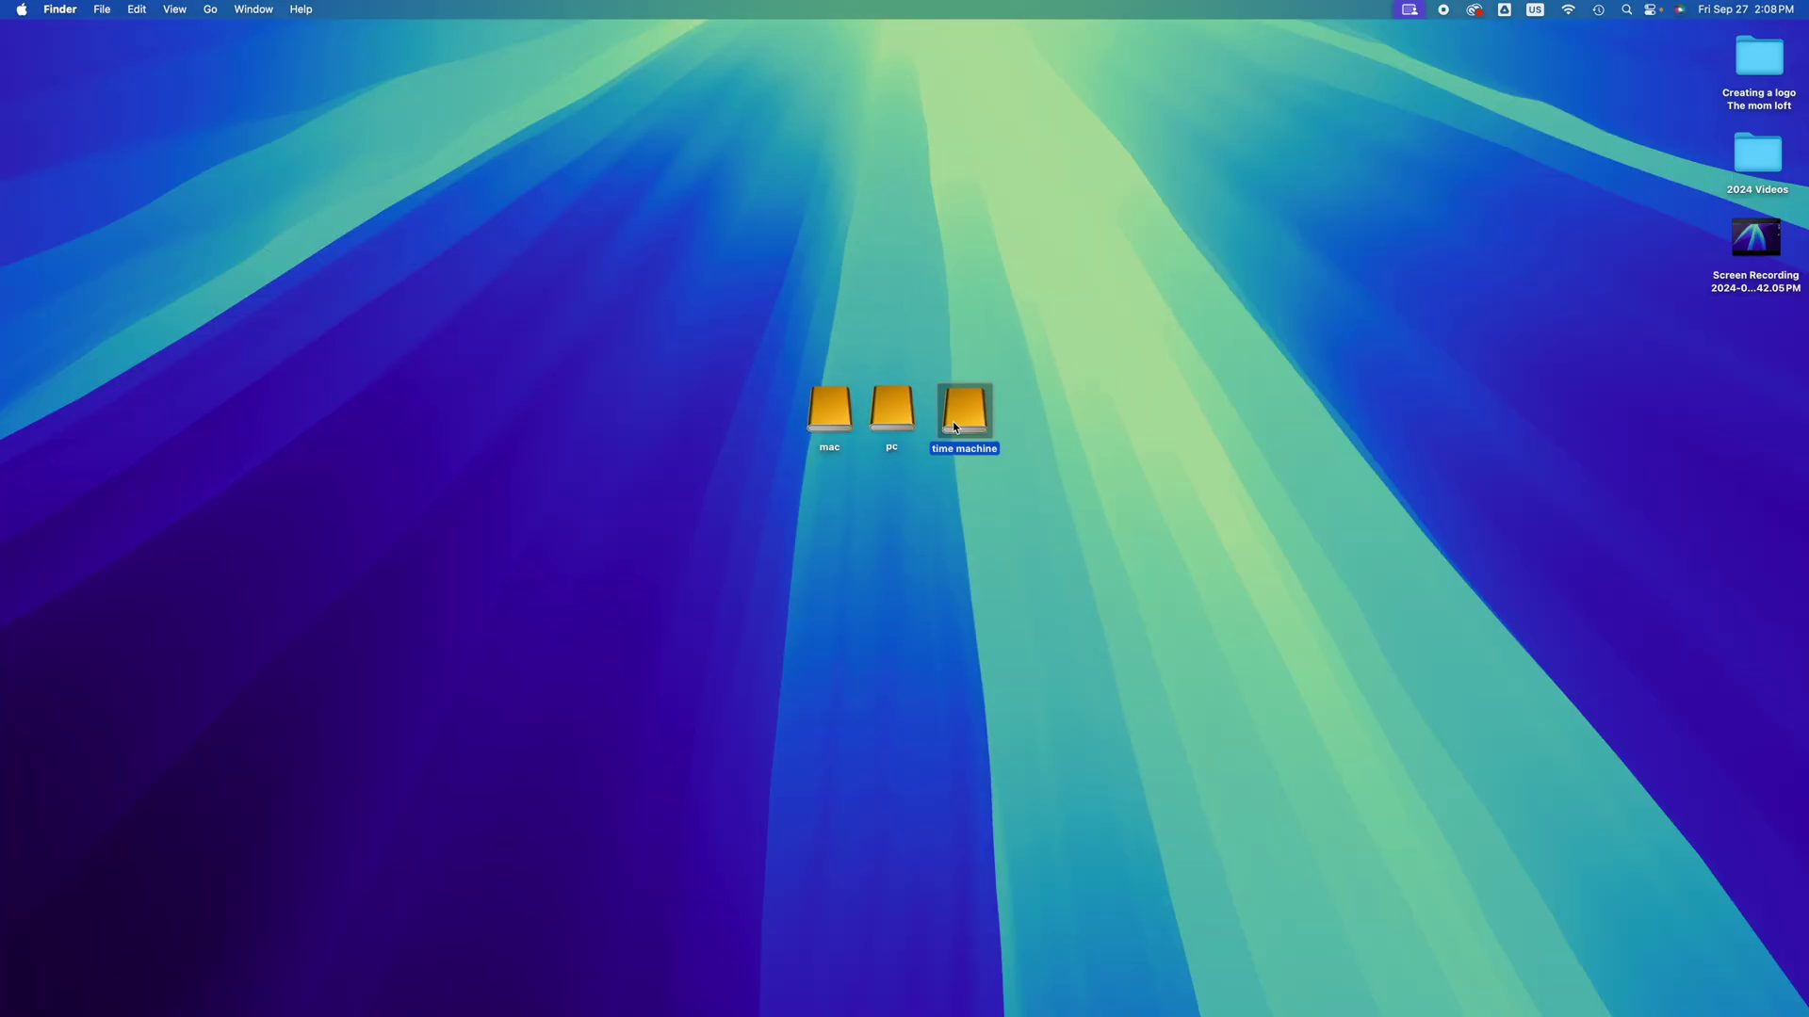
pyautogui.moveTo(1100, 1014)
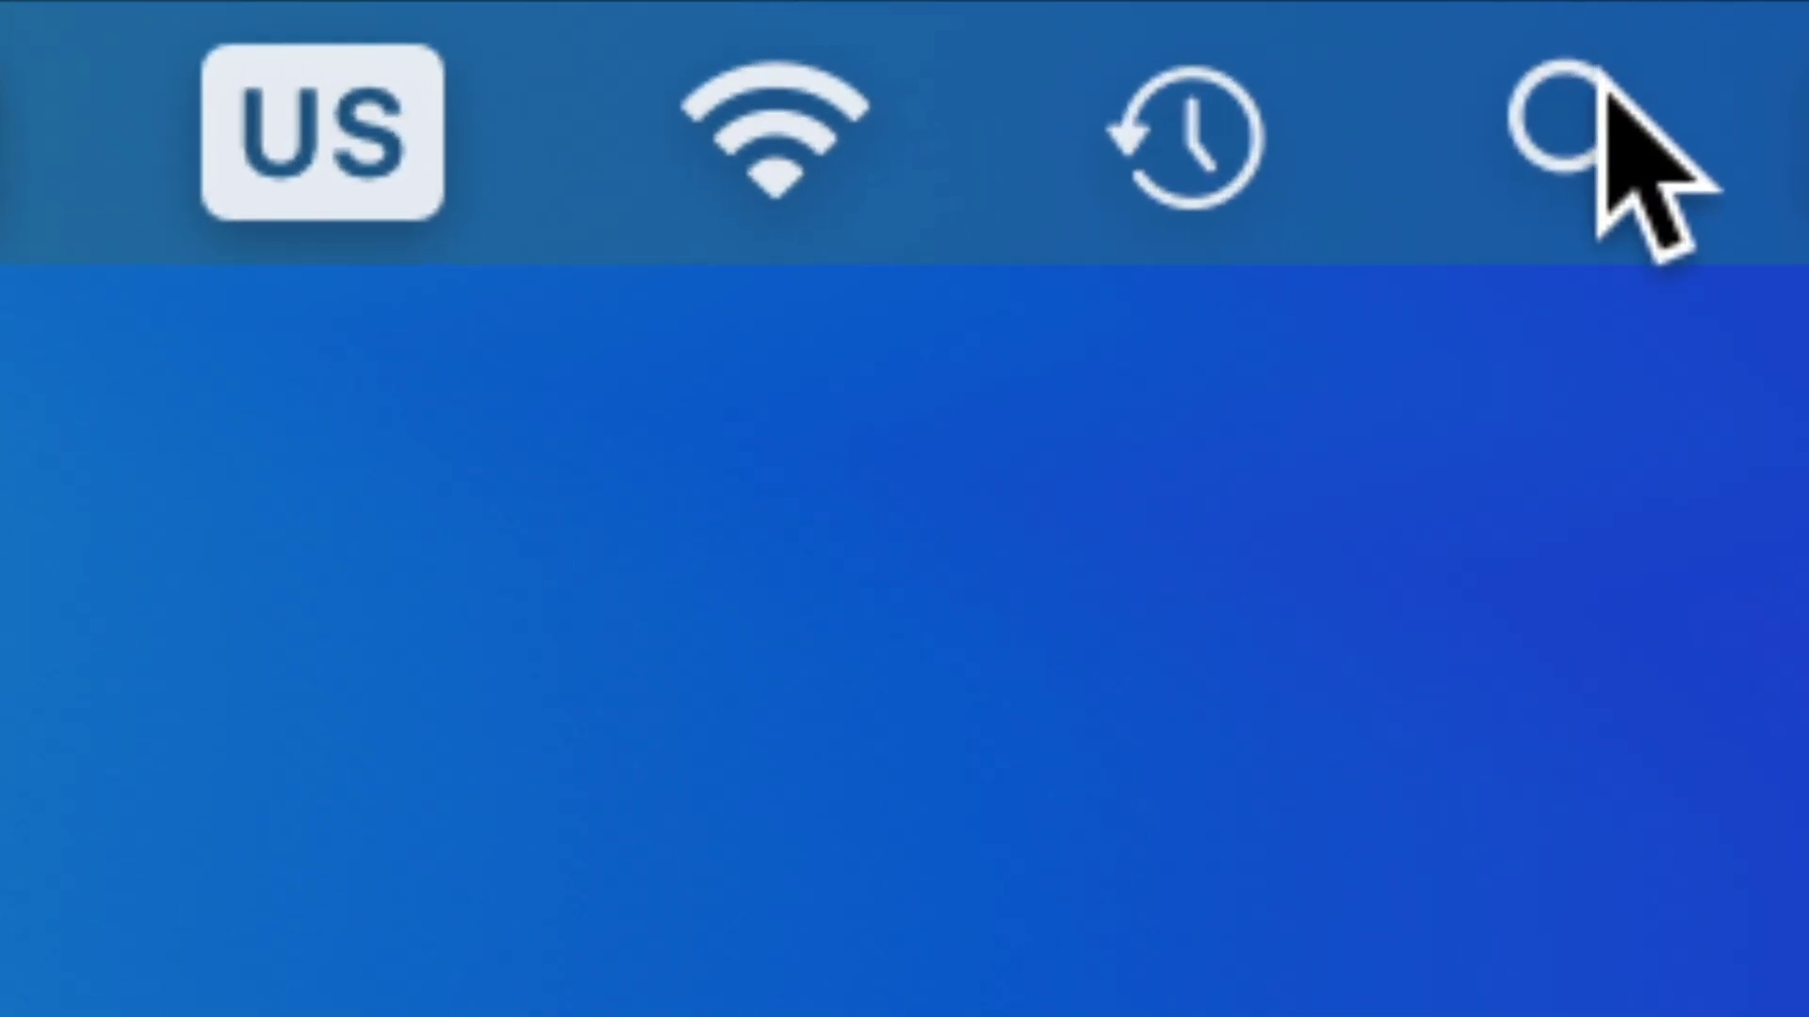
# - Open System Settings from the Apple menu after dismissing a Spotlight search for 'syste'
pyautogui.click(1628, 9)
pyautogui.write('syste')
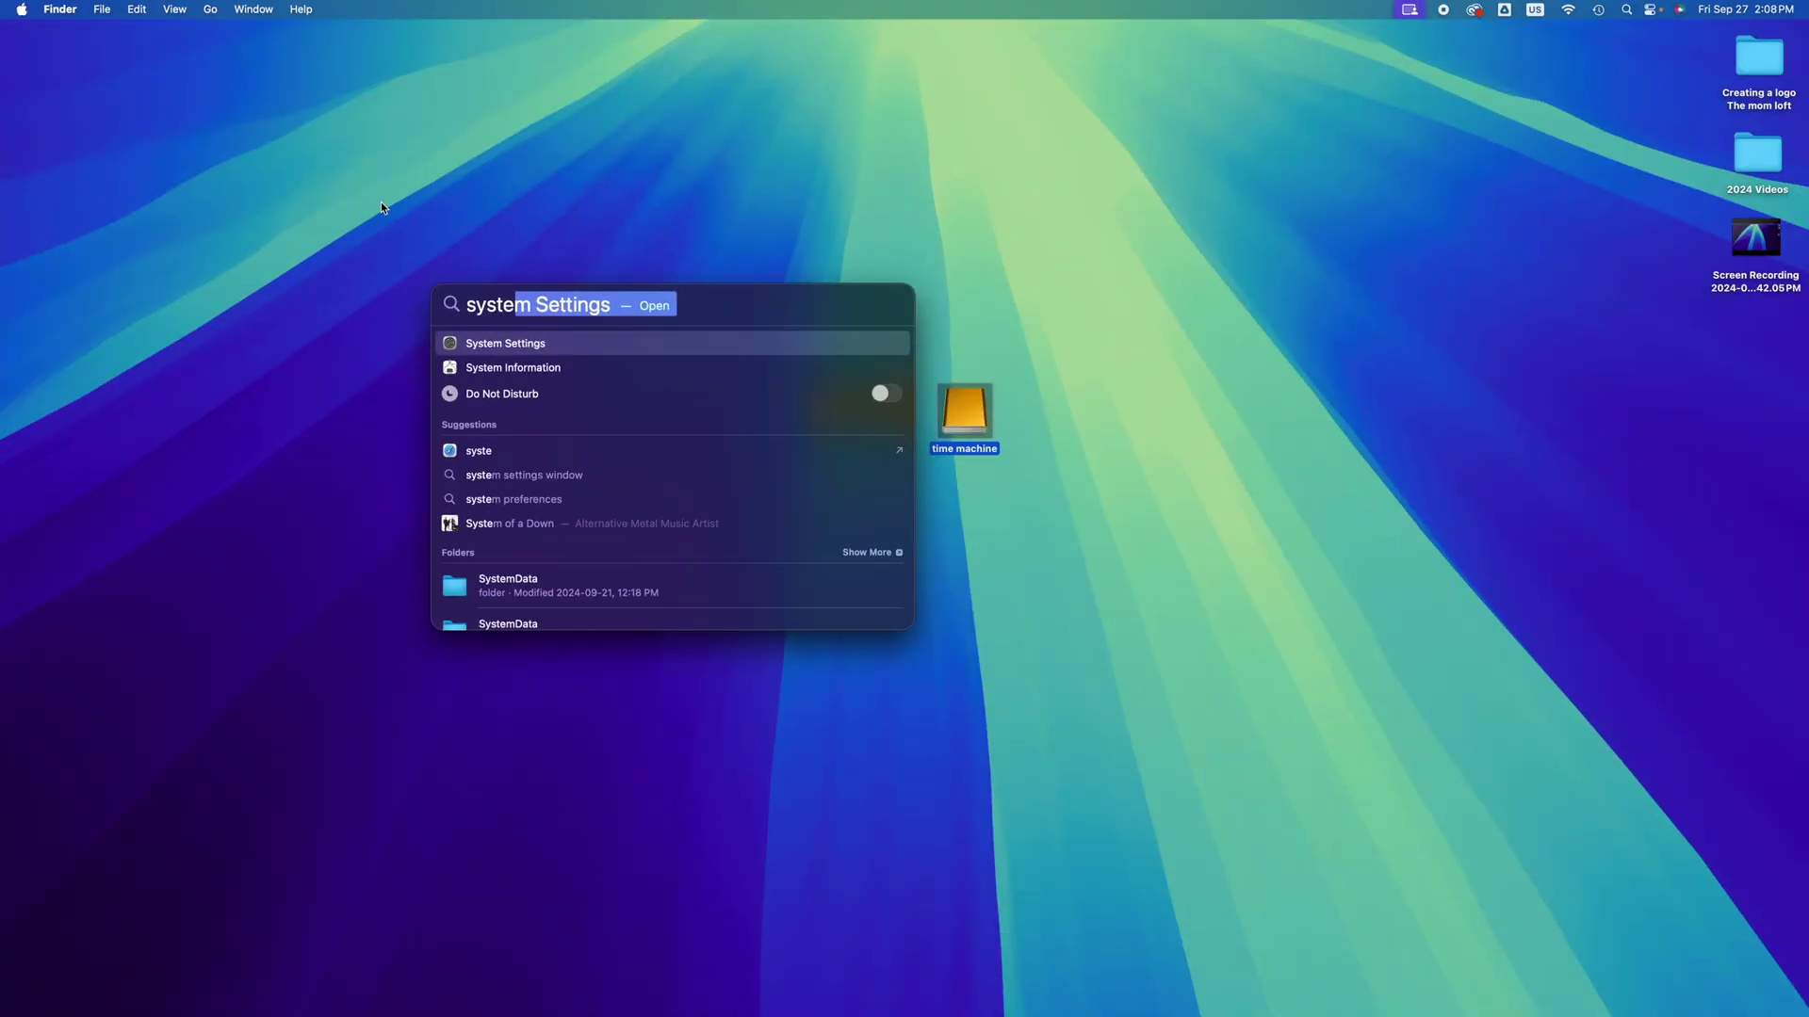
pyautogui.click(235, 82)
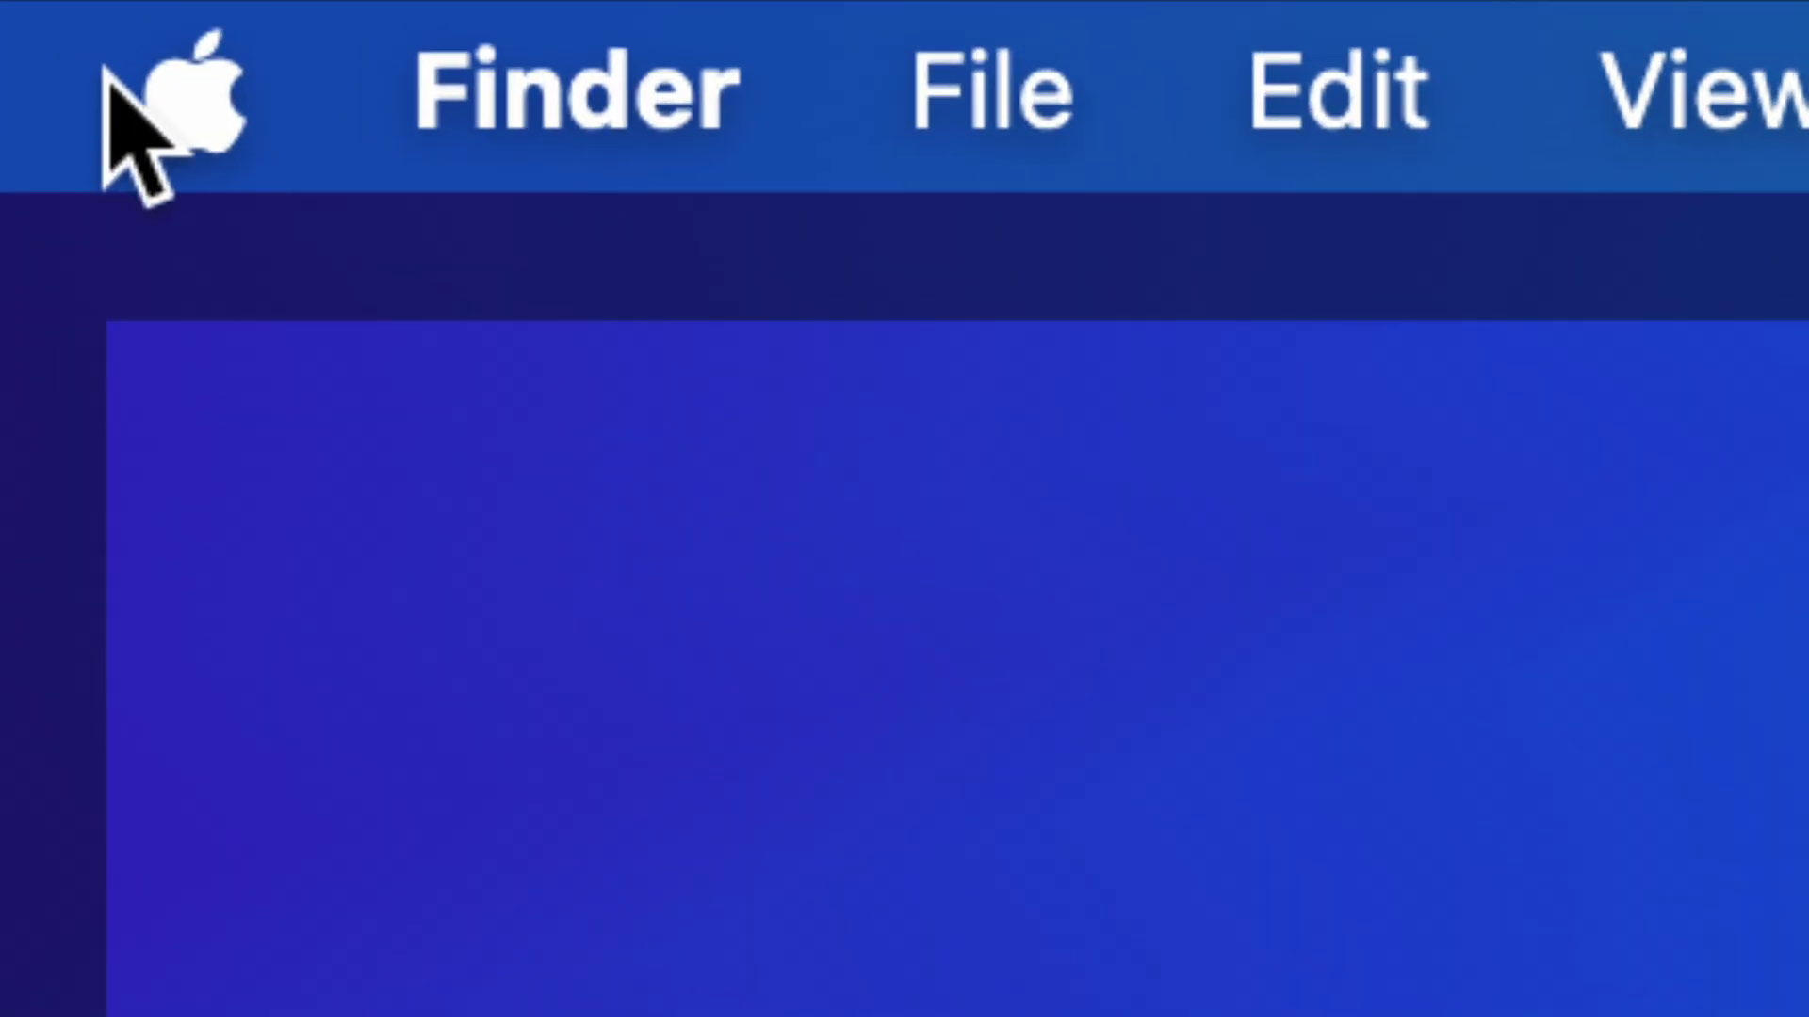
pyautogui.click(13, 8)
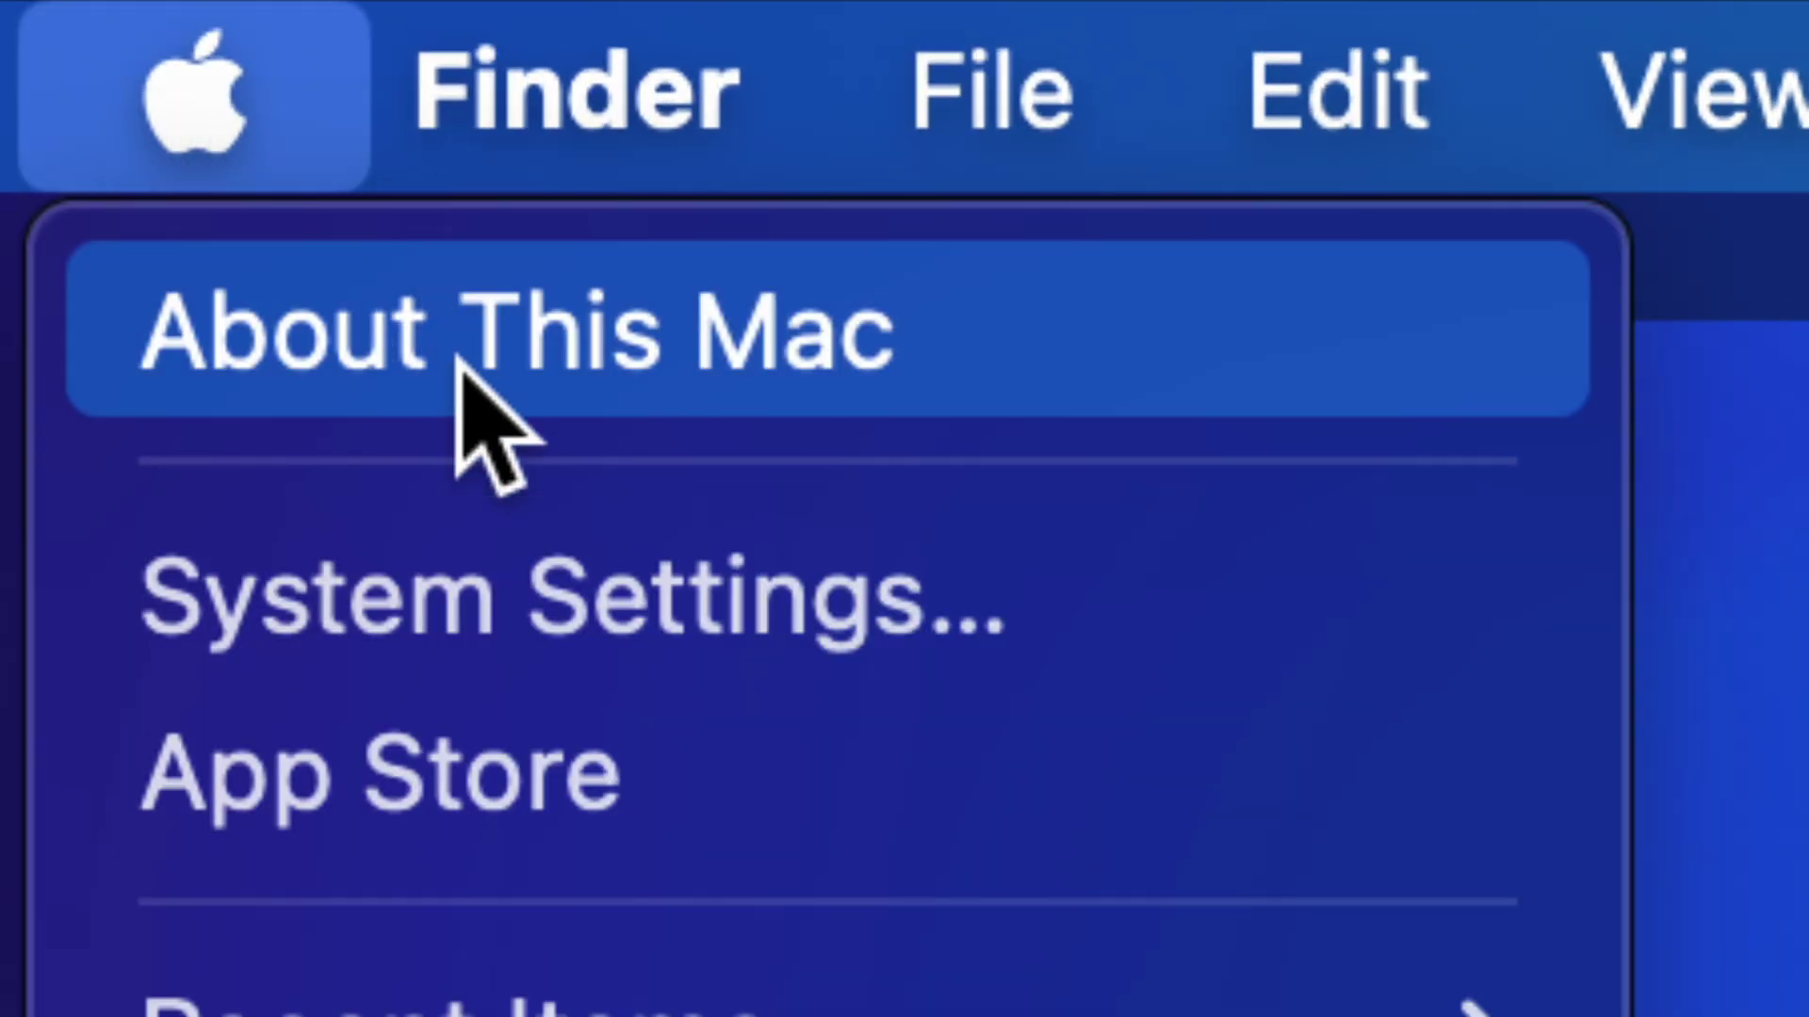
pyautogui.click(479, 596)
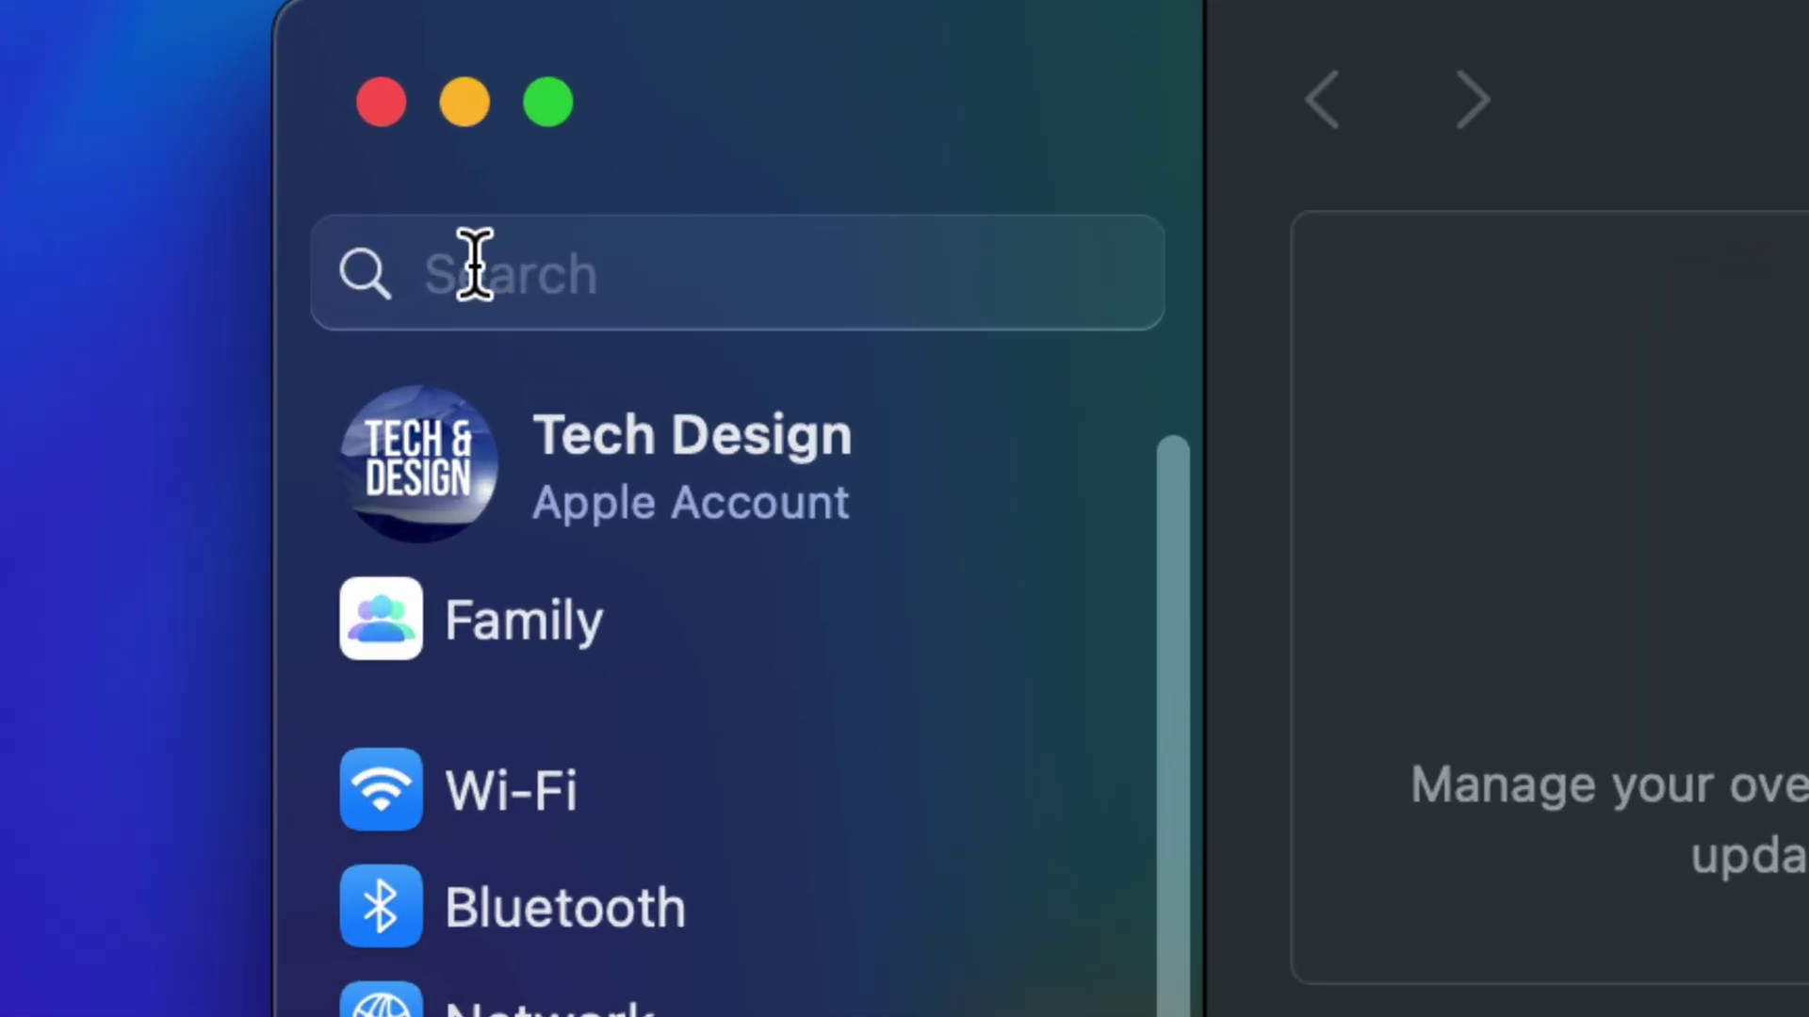
# - Search settings for 'time machine' and open the Time Machine pane showing the iMac backup disk
pyautogui.click(517, 260)
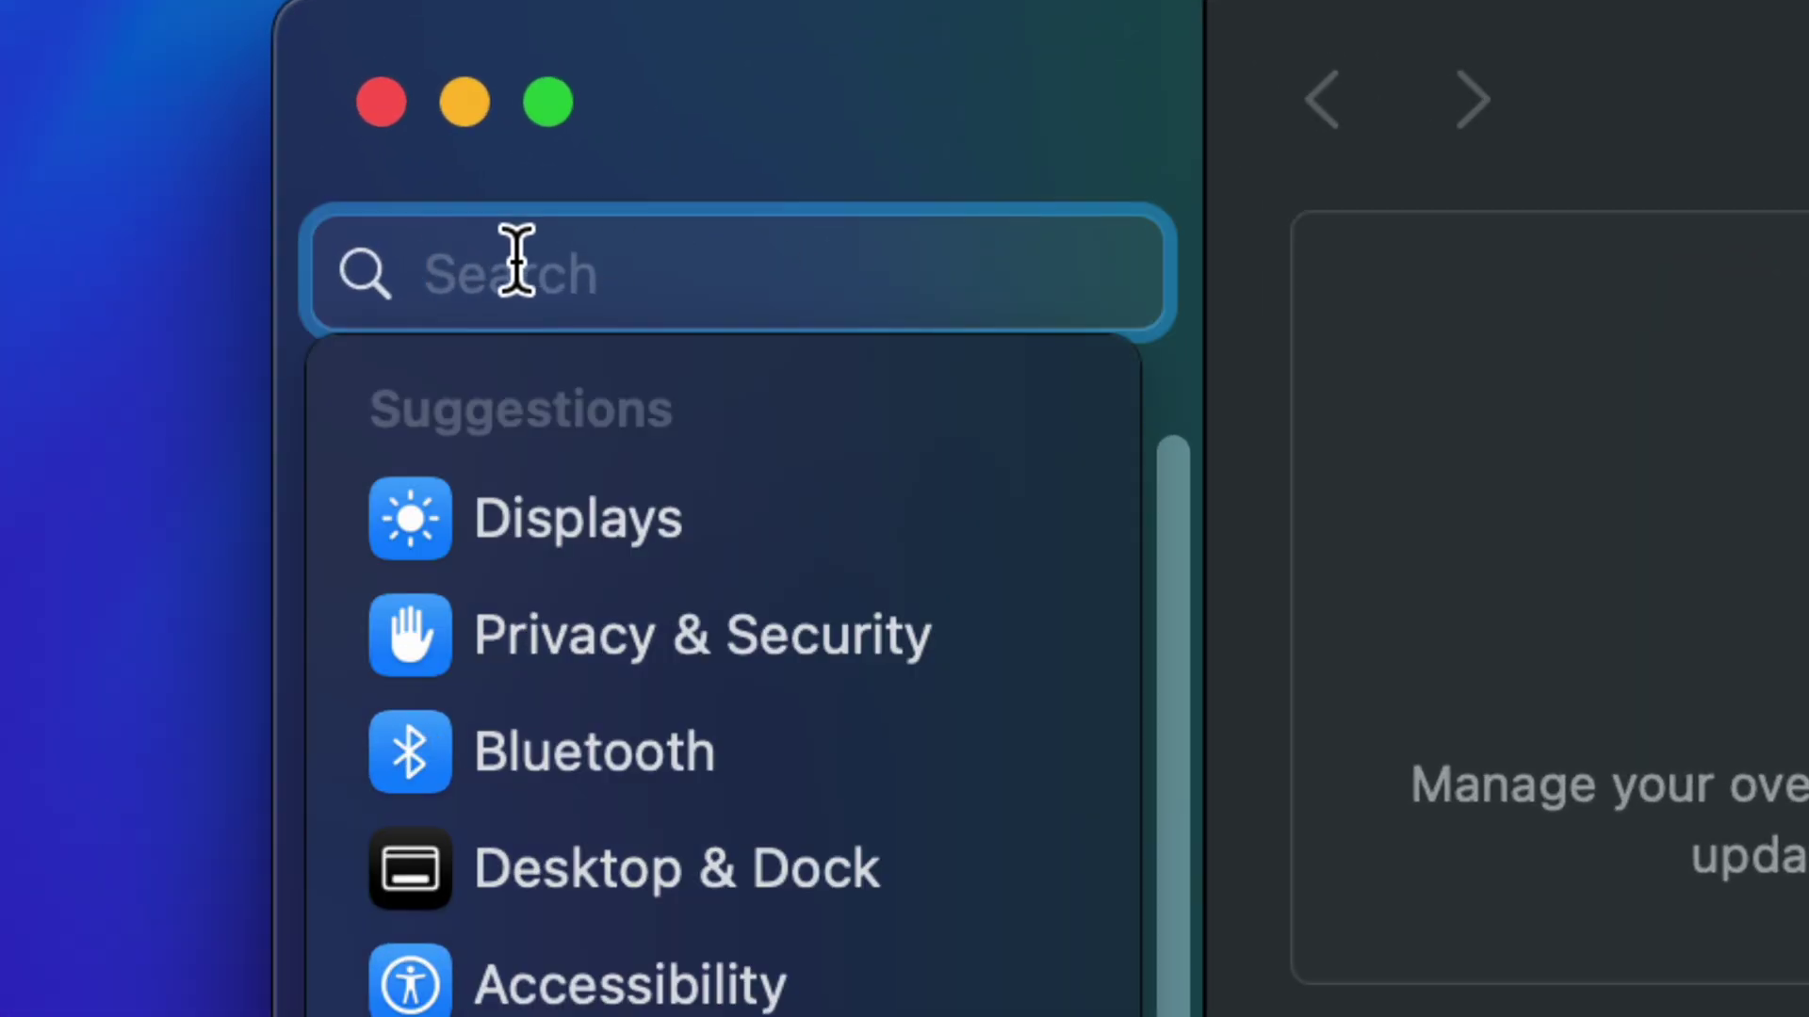
pyautogui.write('time machine')
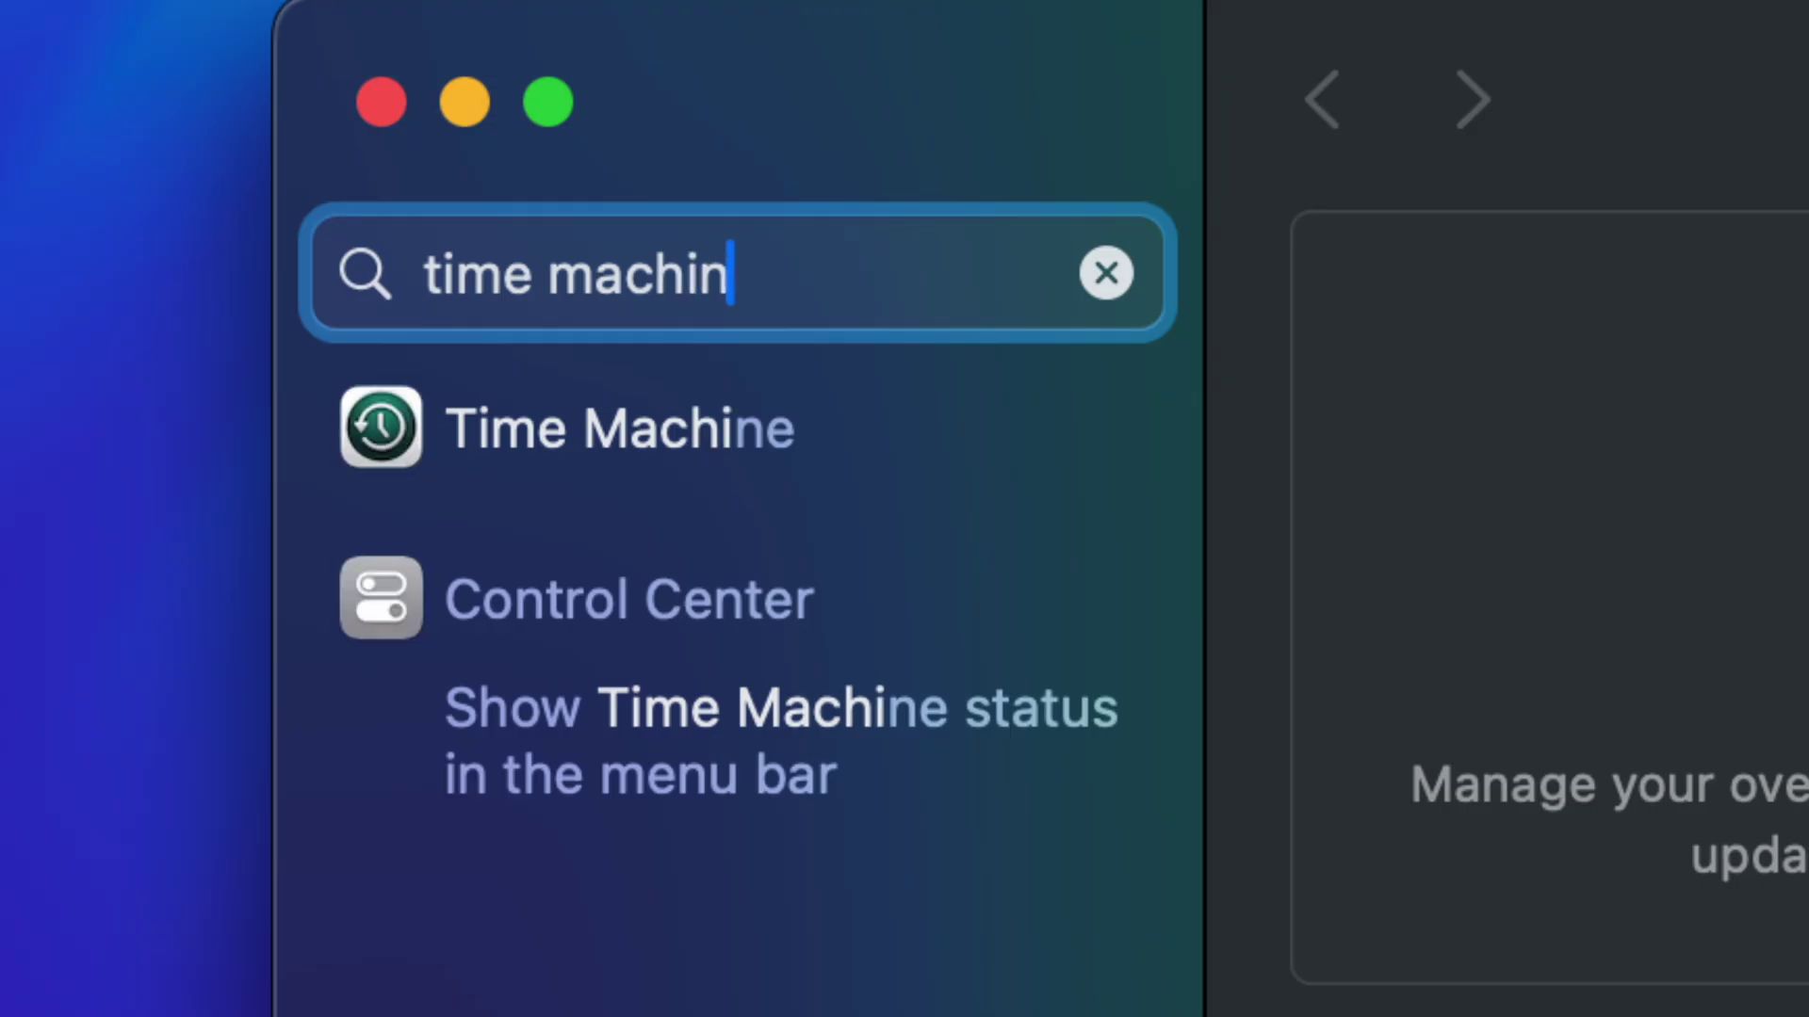
pyautogui.click(471, 414)
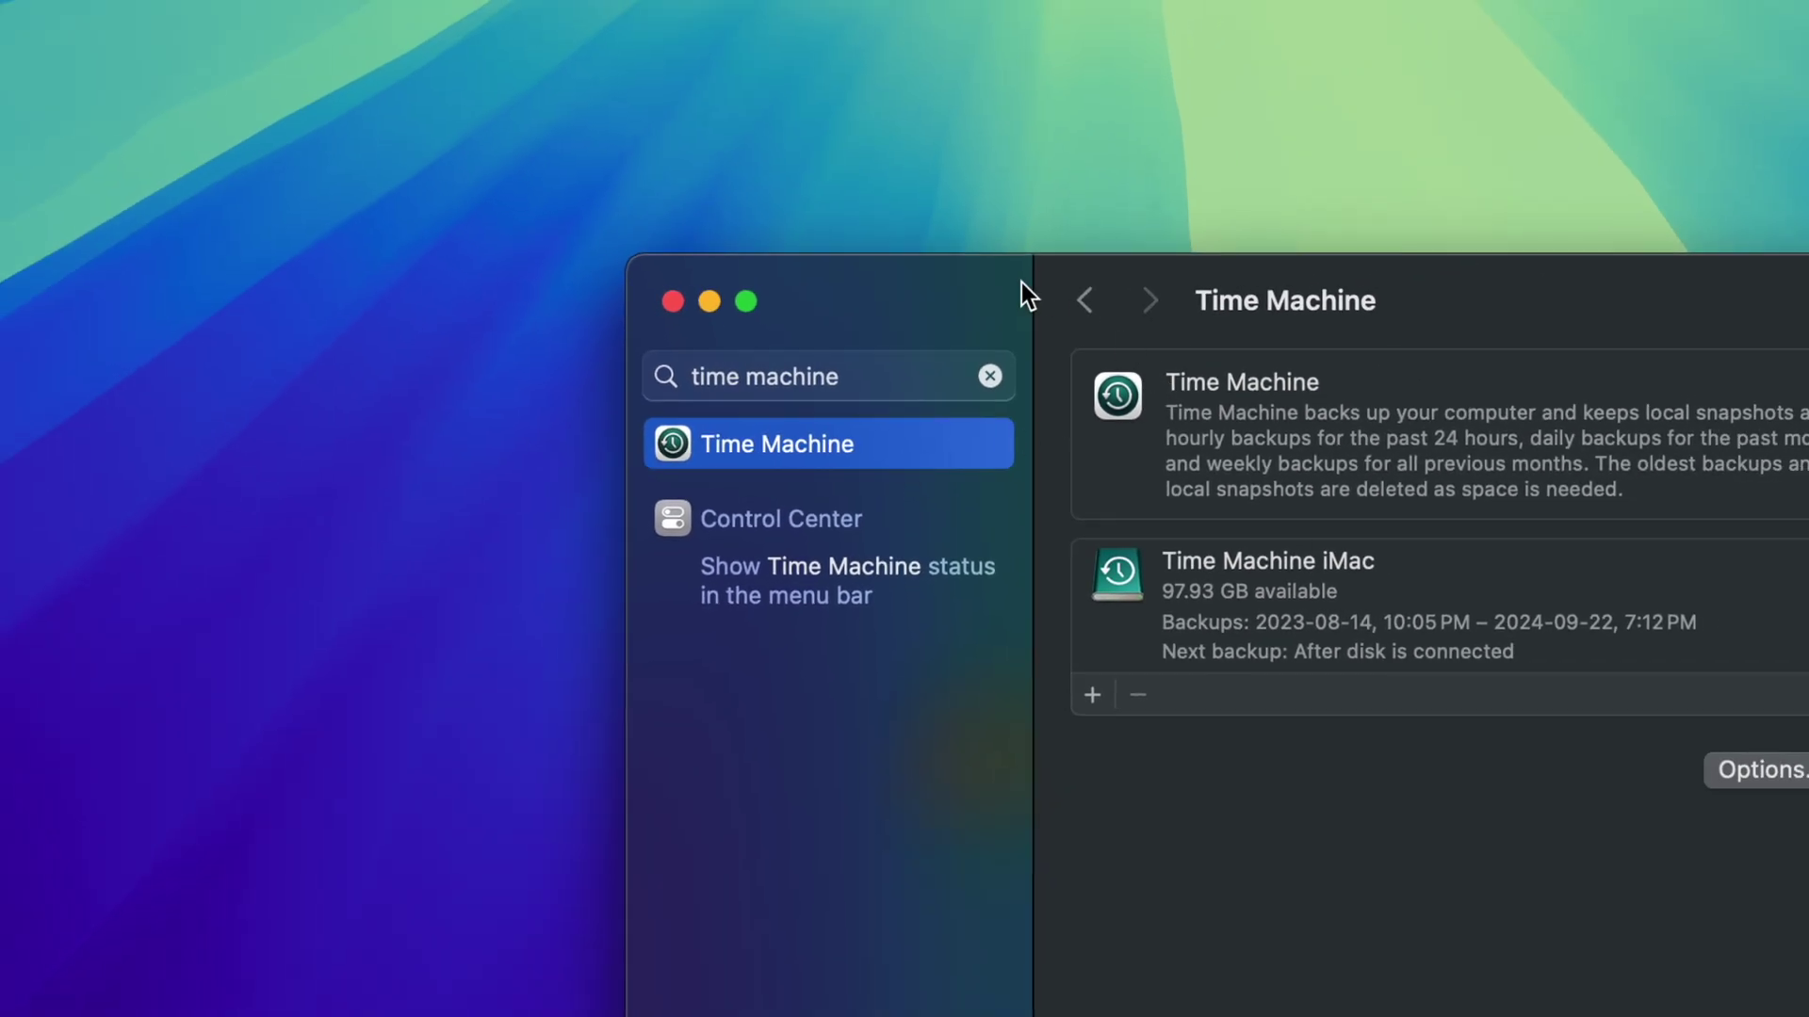
pyautogui.moveTo(1021, 282); pyautogui.dragTo(697, 223)
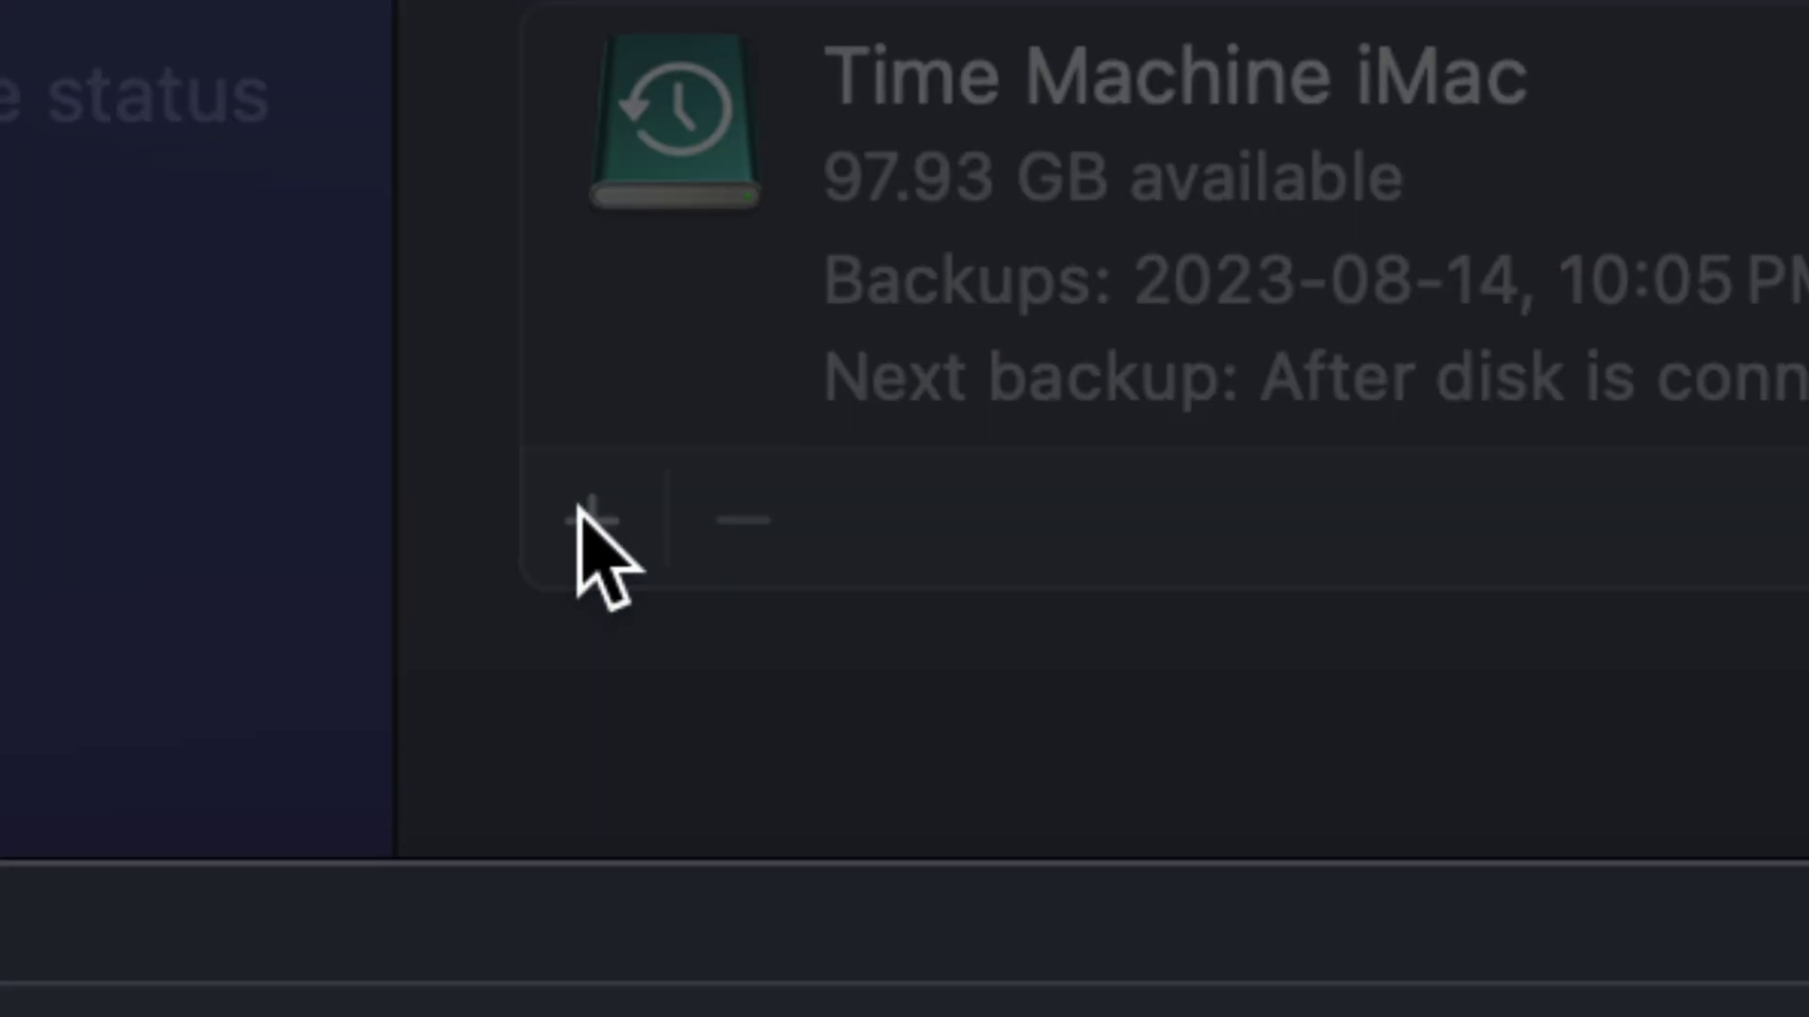
pyautogui.click(590, 518)
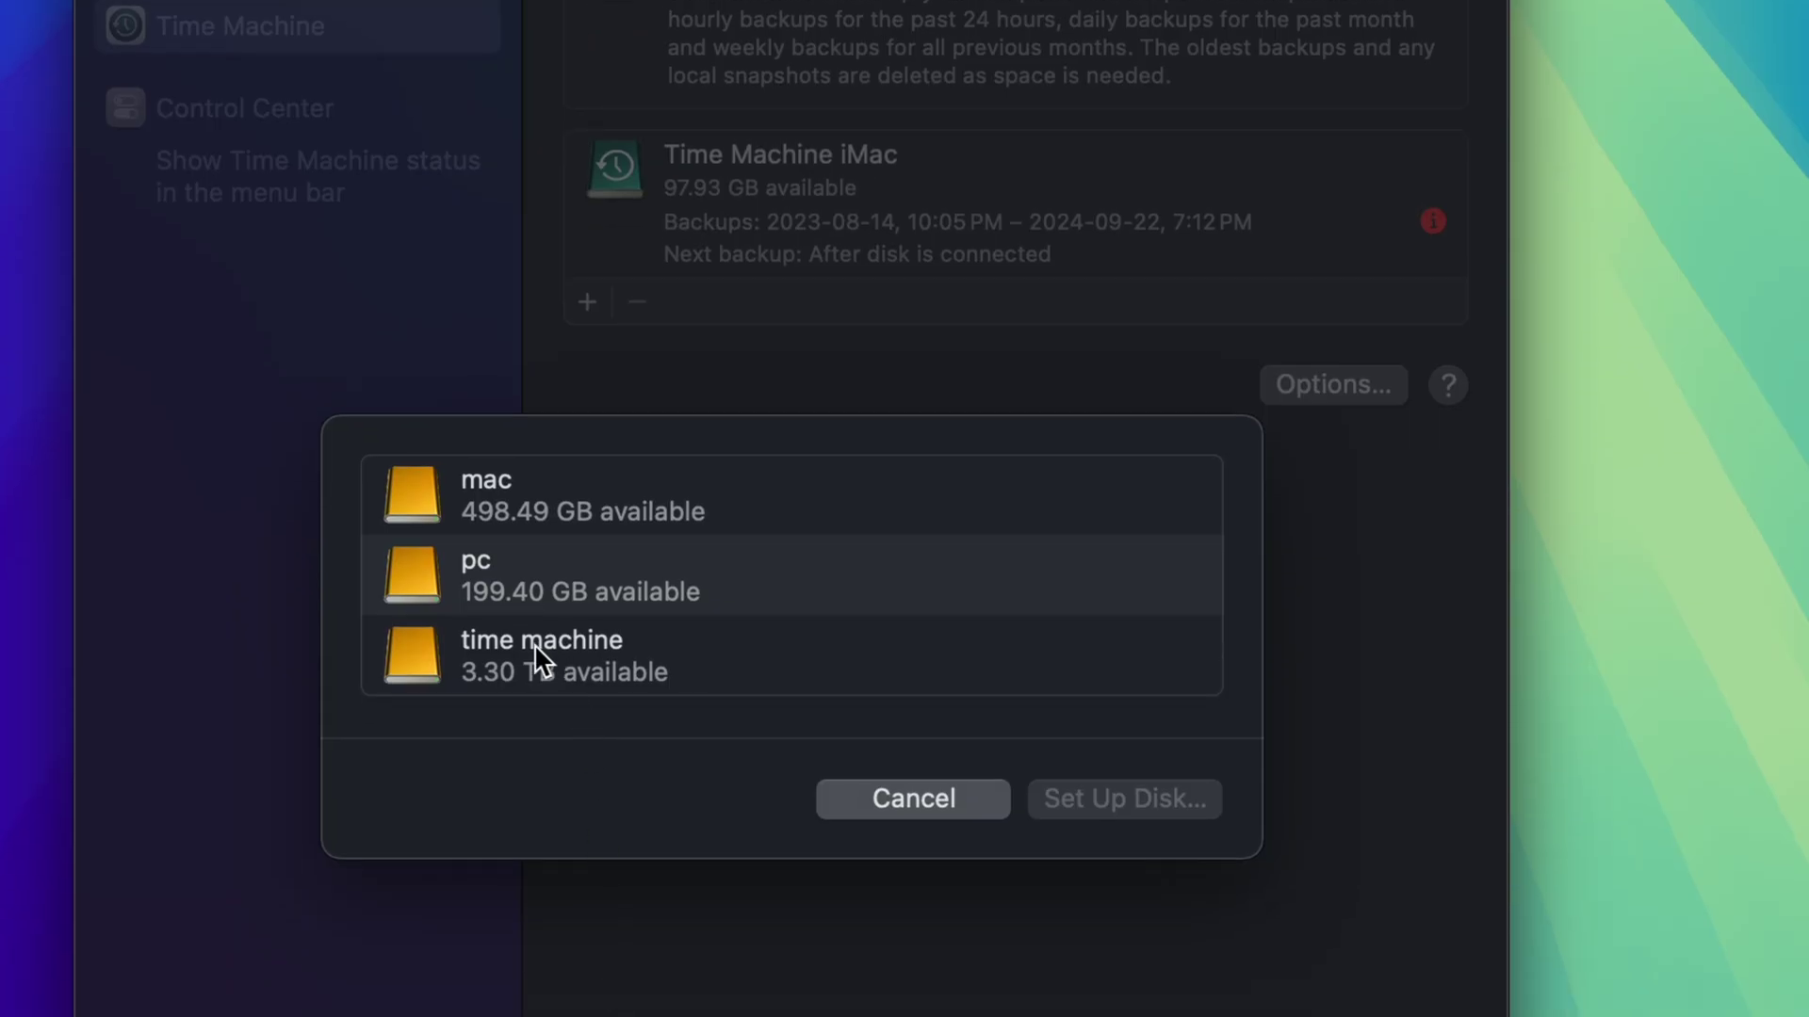
# - Set up the 3.30 TB time machine volume as a backup disk, unencrypted, with Disk Usage Limit None
pyautogui.click(507, 650)
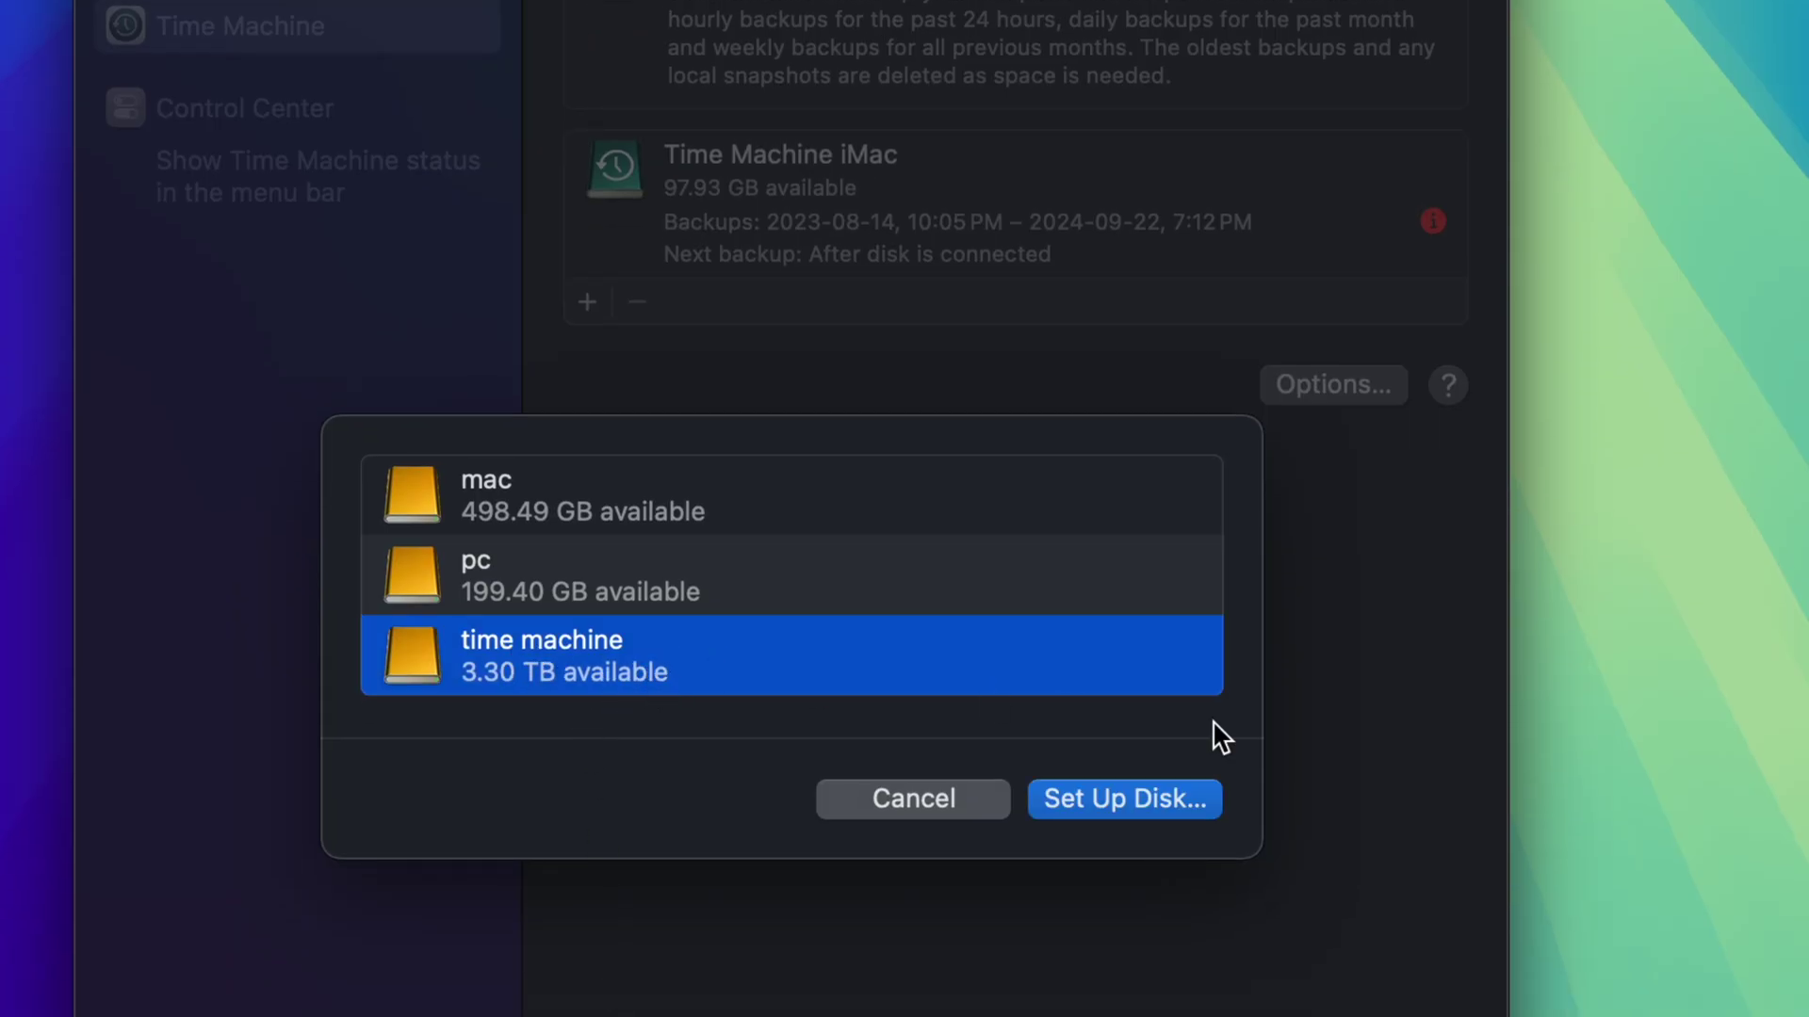
pyautogui.click(1108, 805)
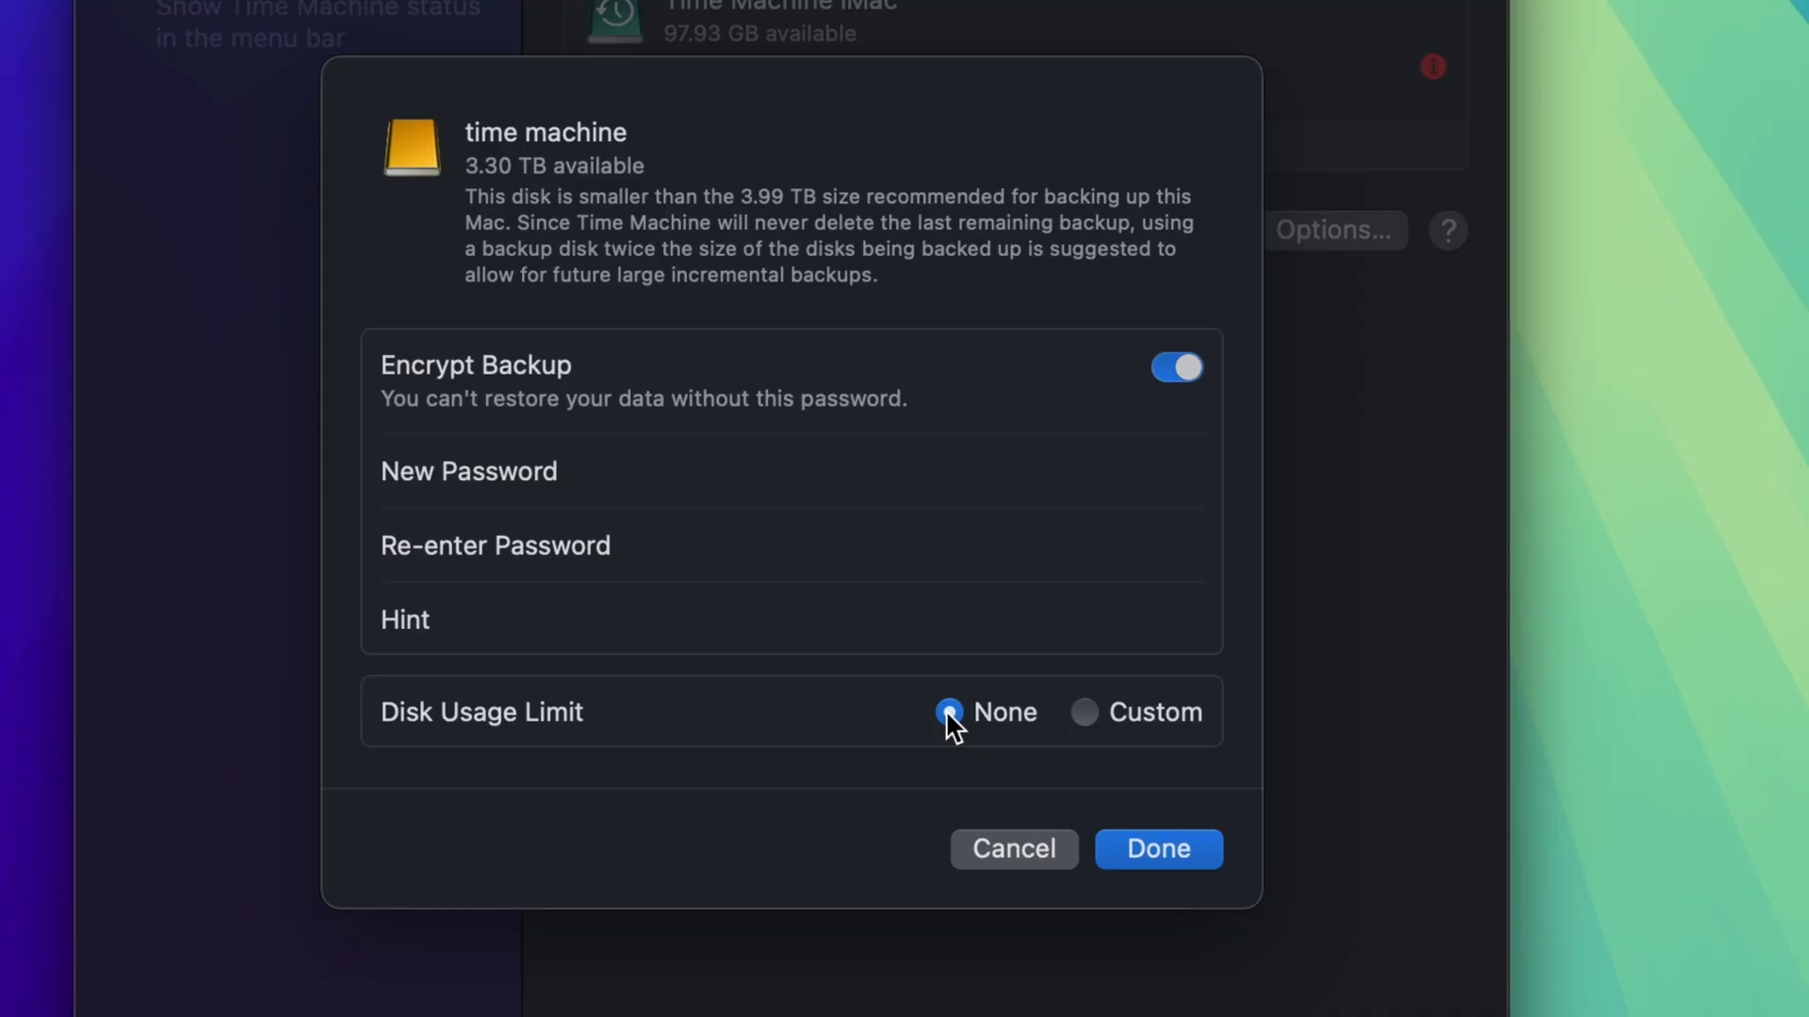
pyautogui.click(1084, 713)
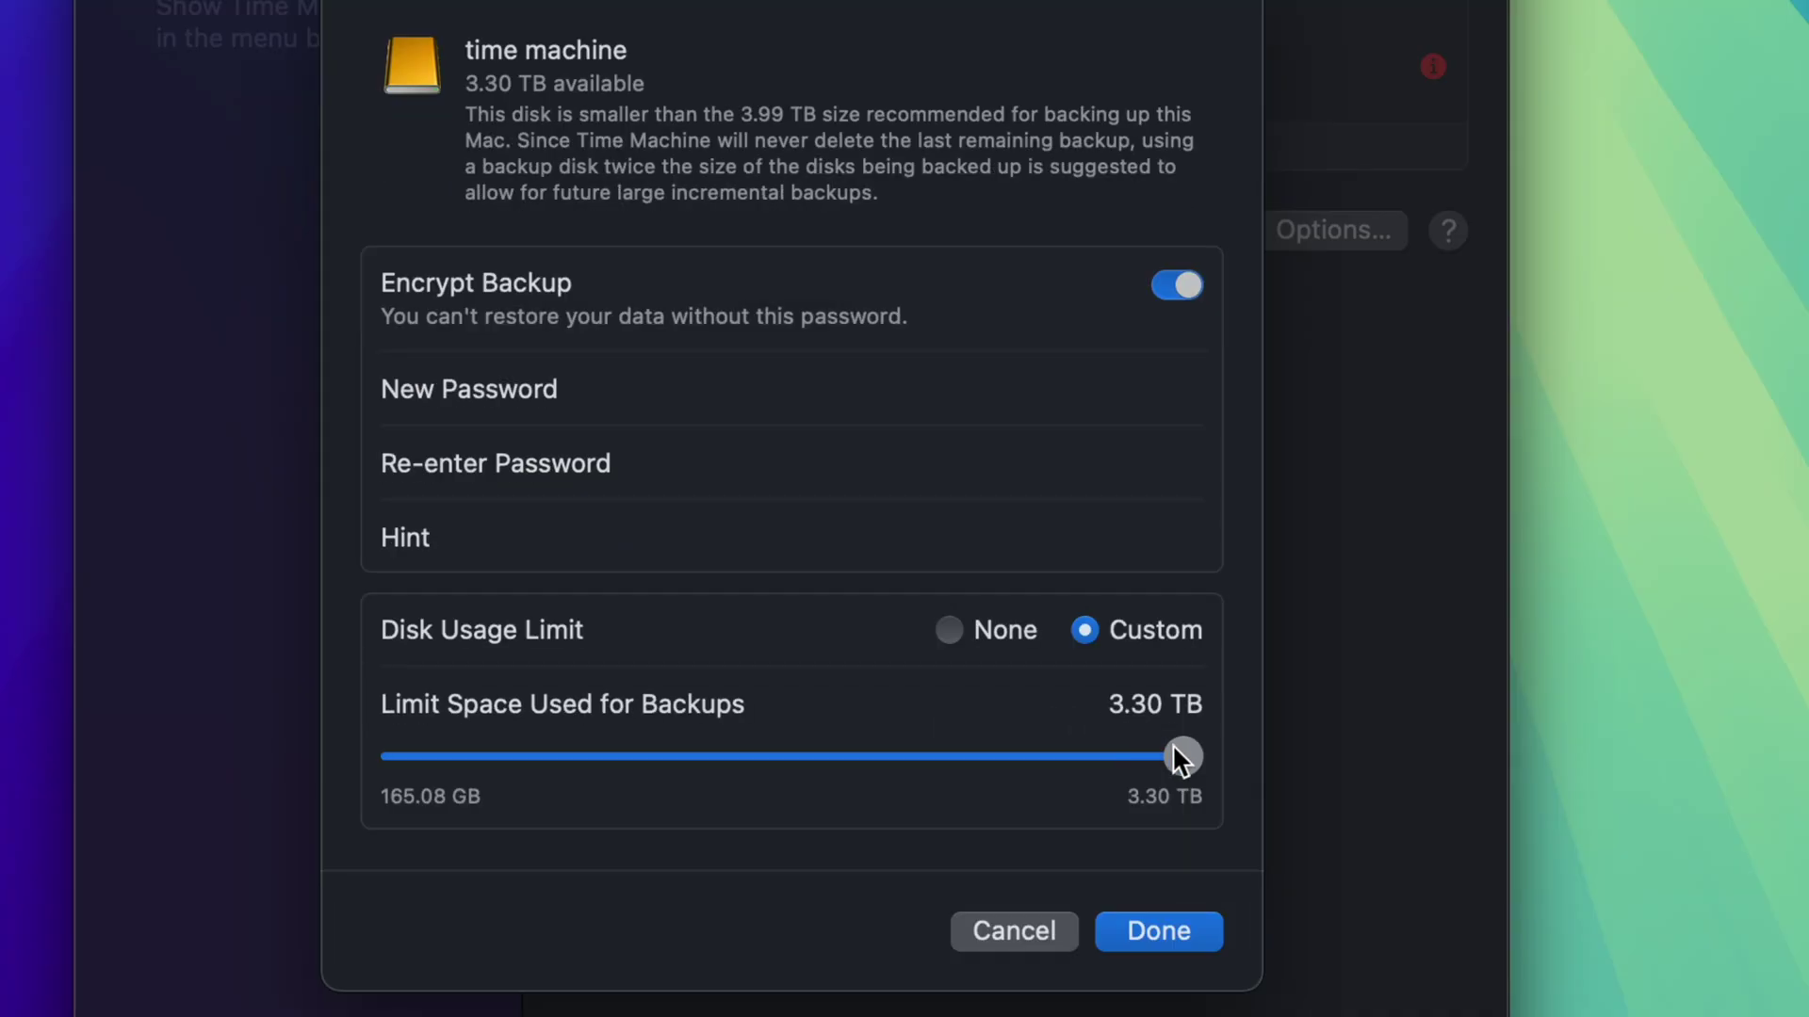
pyautogui.moveTo(1176, 754); pyautogui.dragTo(1217, 771)
pyautogui.click(953, 632)
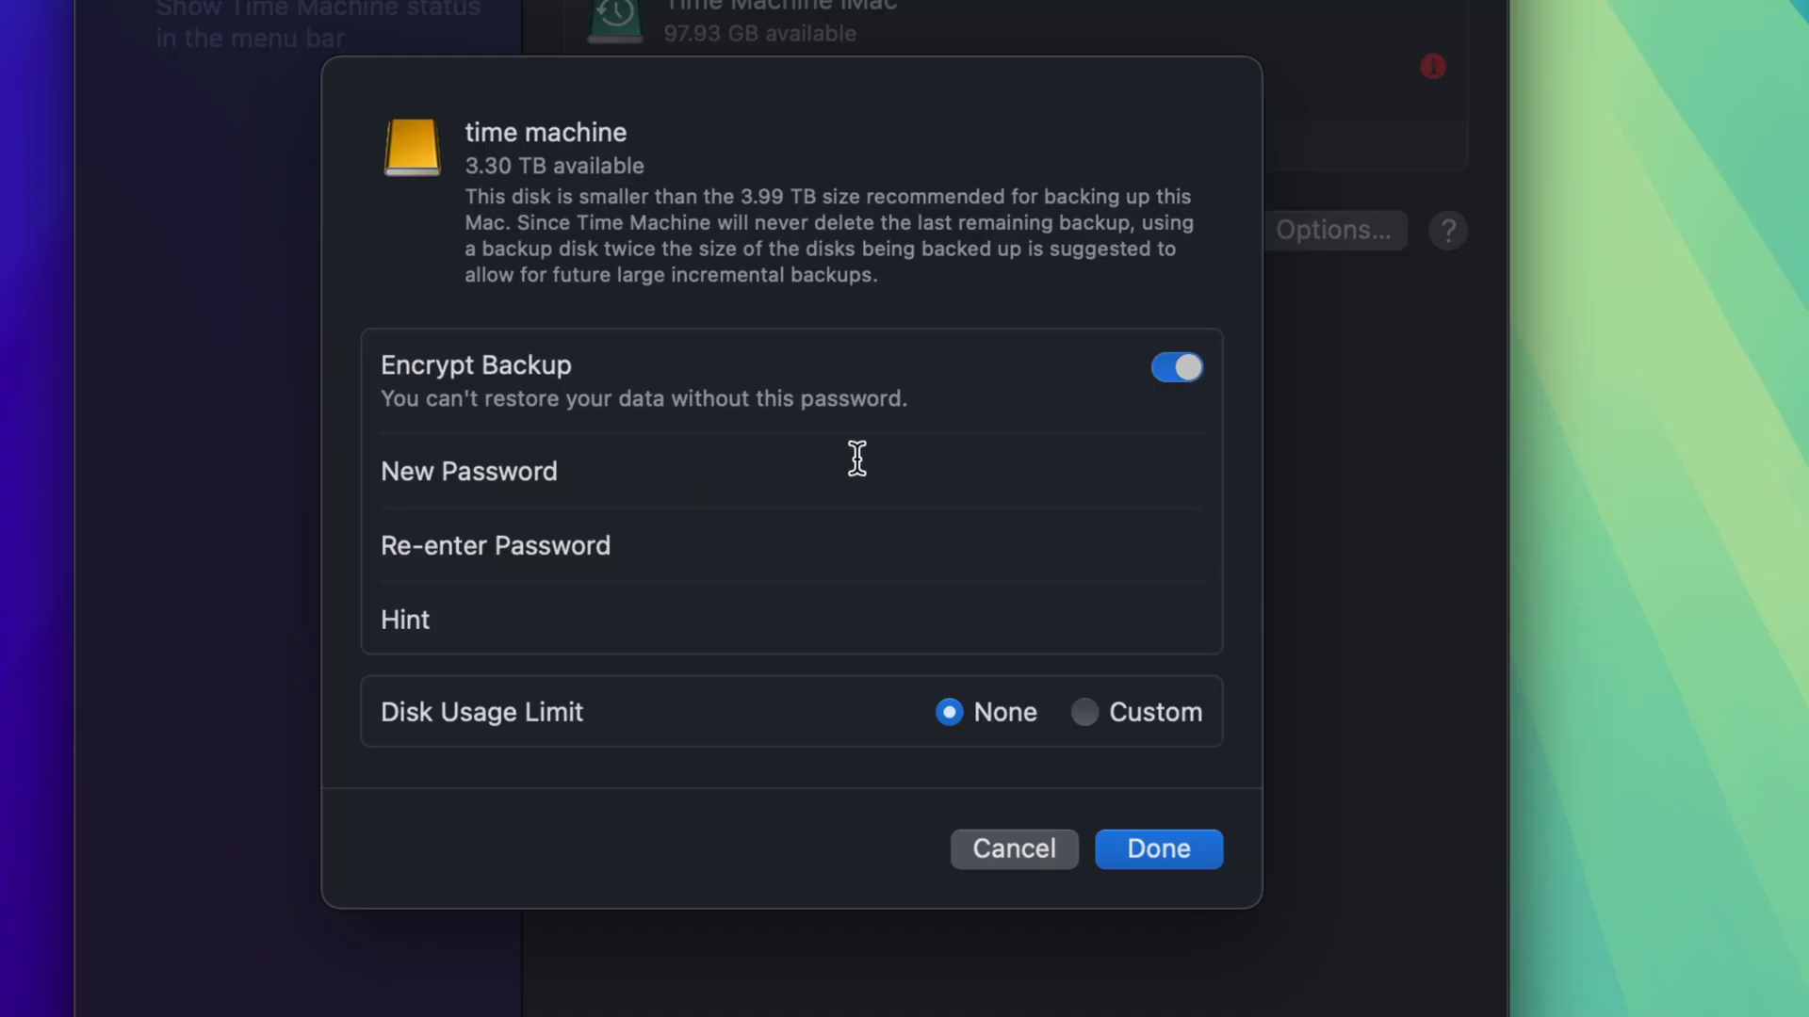
pyautogui.click(1181, 364)
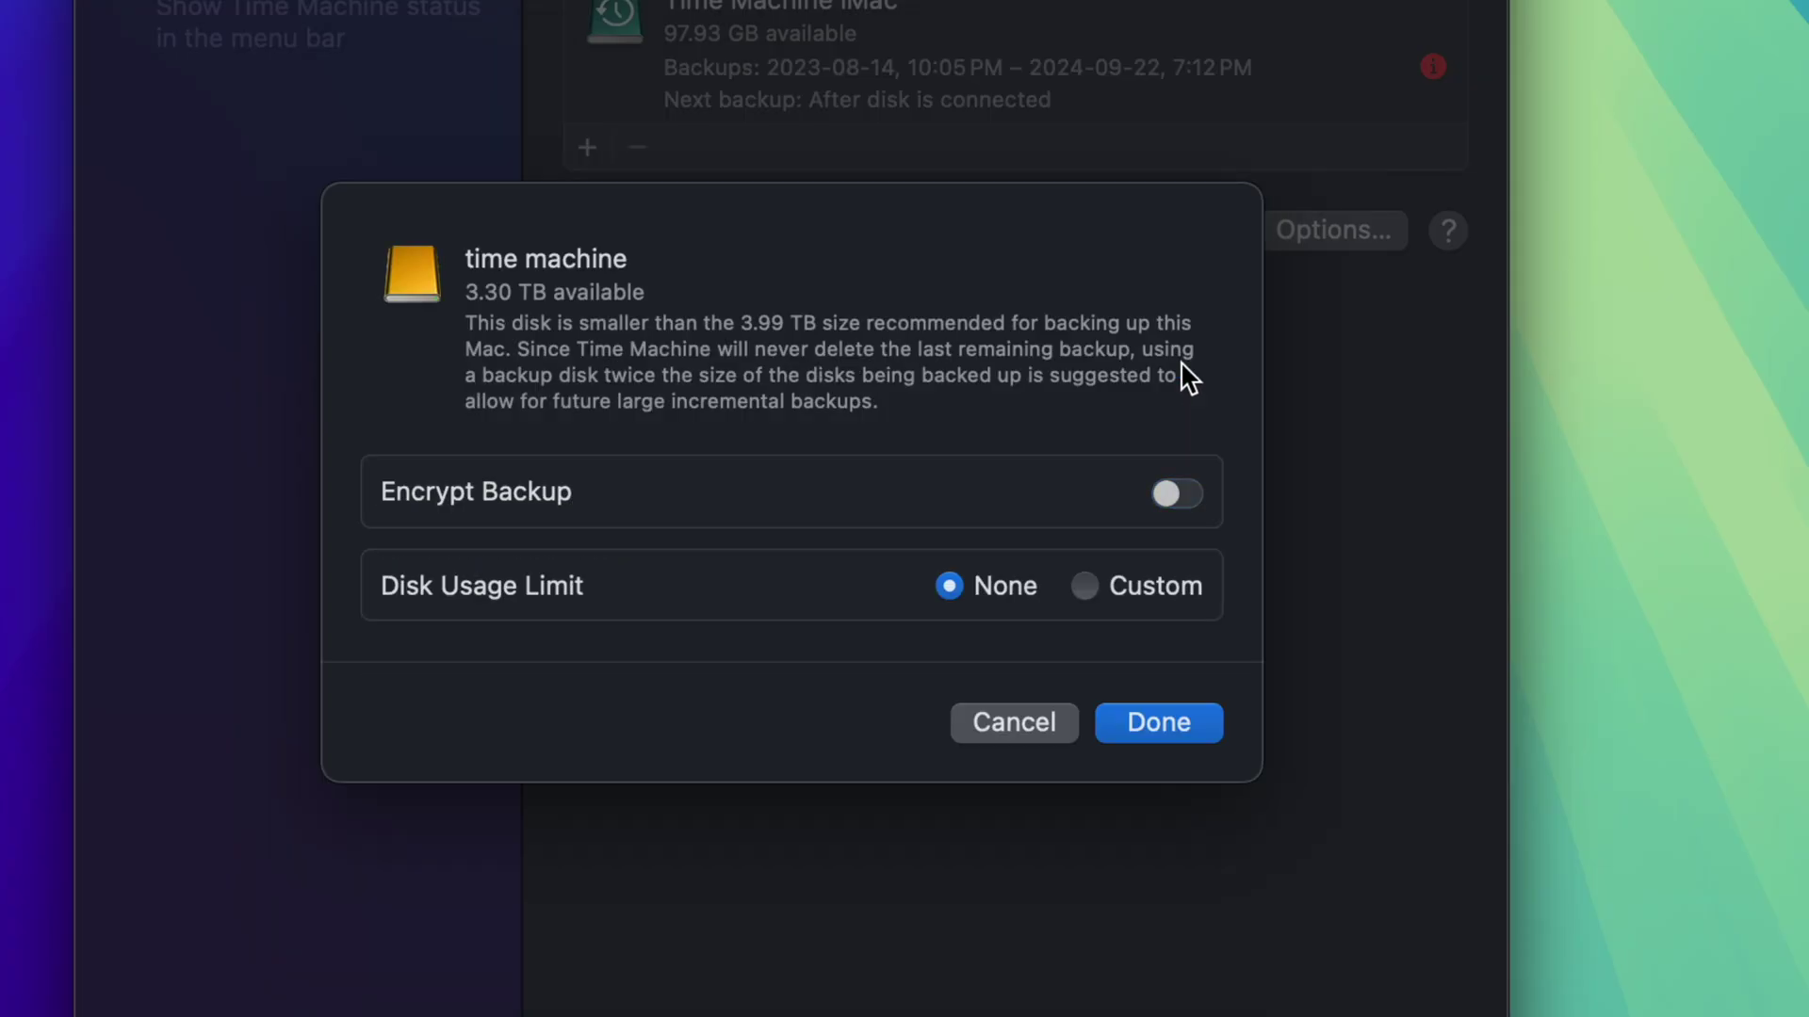
pyautogui.click(1141, 721)
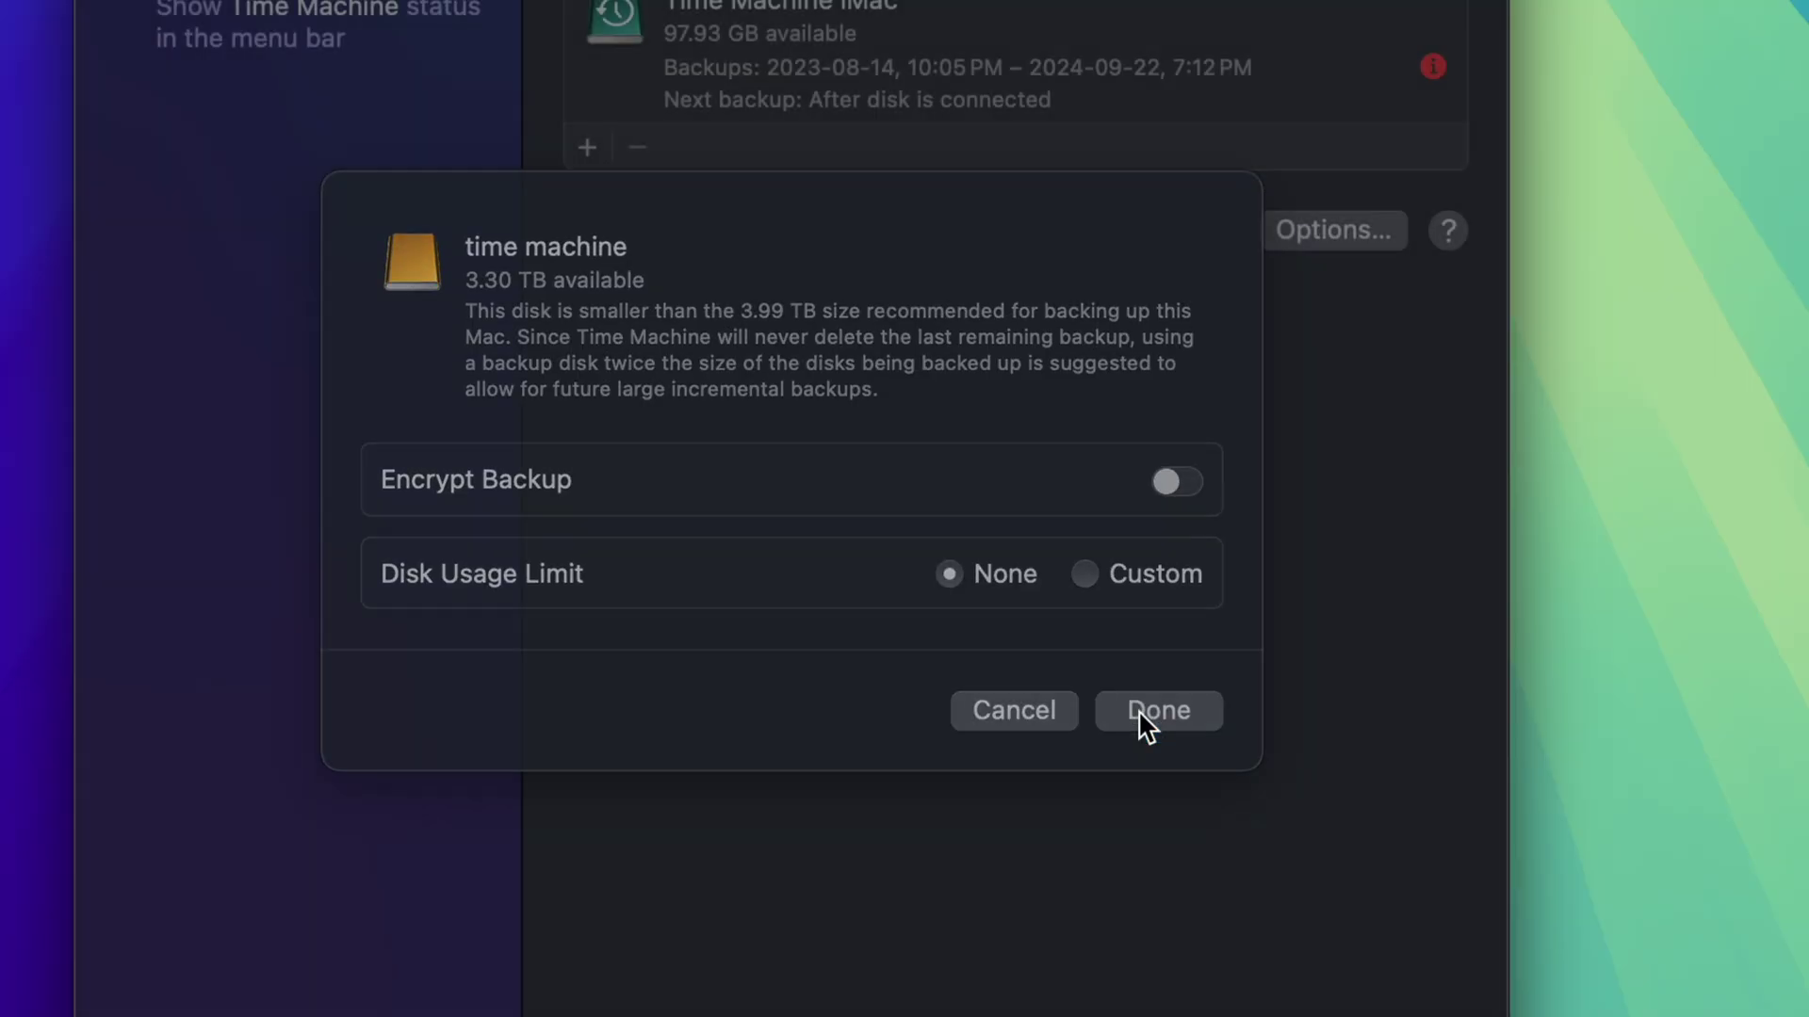
pyautogui.click(1018, 589)
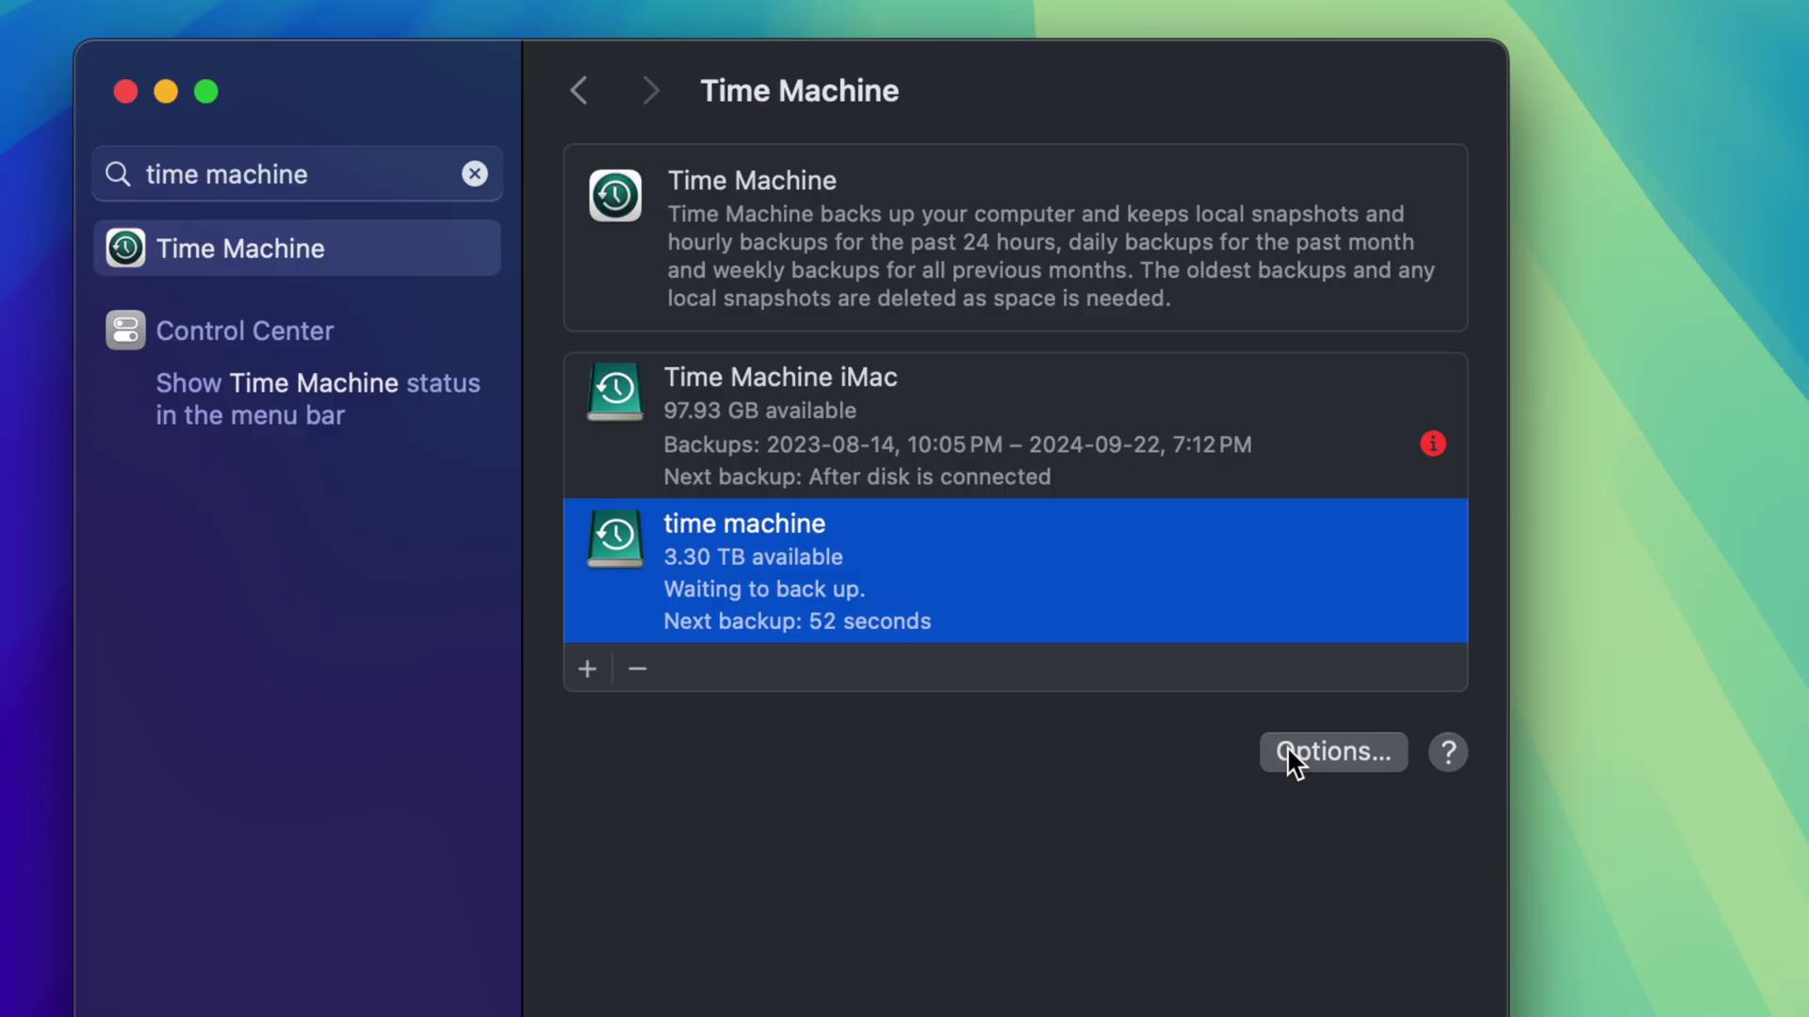
# - Change Time Machine's Backup Frequency from hourly to Manually in Options and save
pyautogui.click(1313, 752)
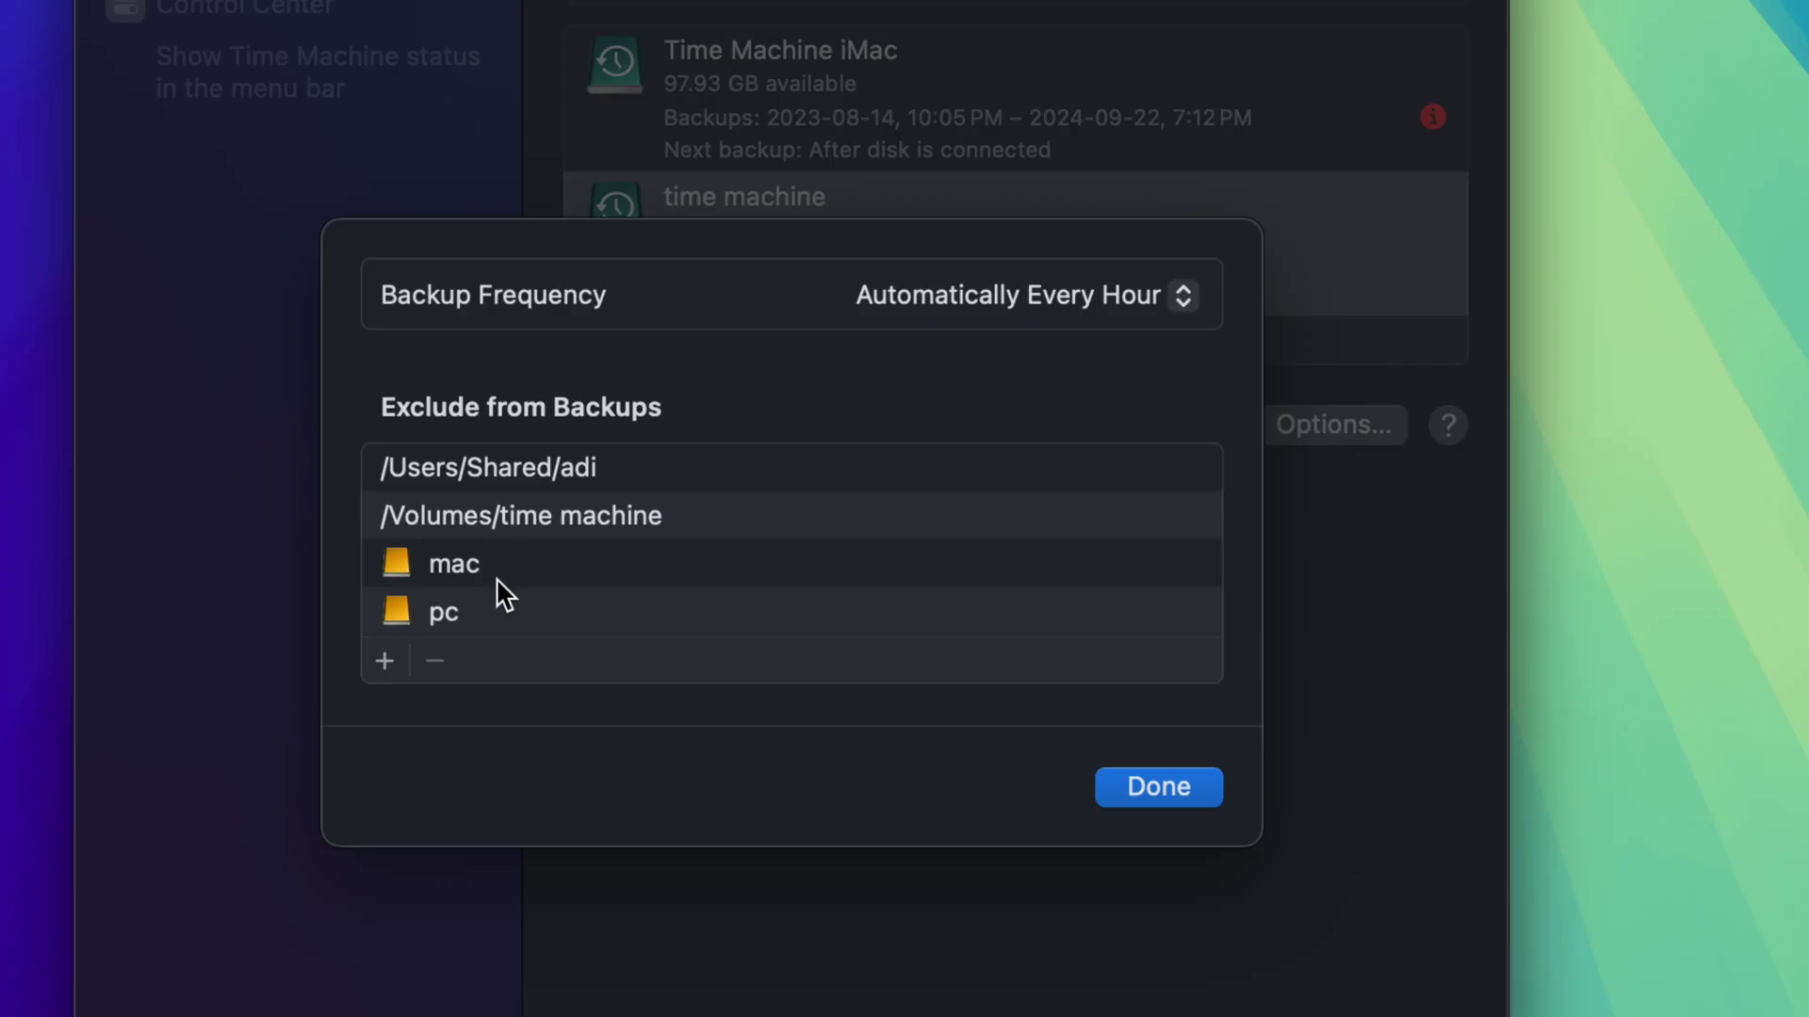
pyautogui.click(1144, 796)
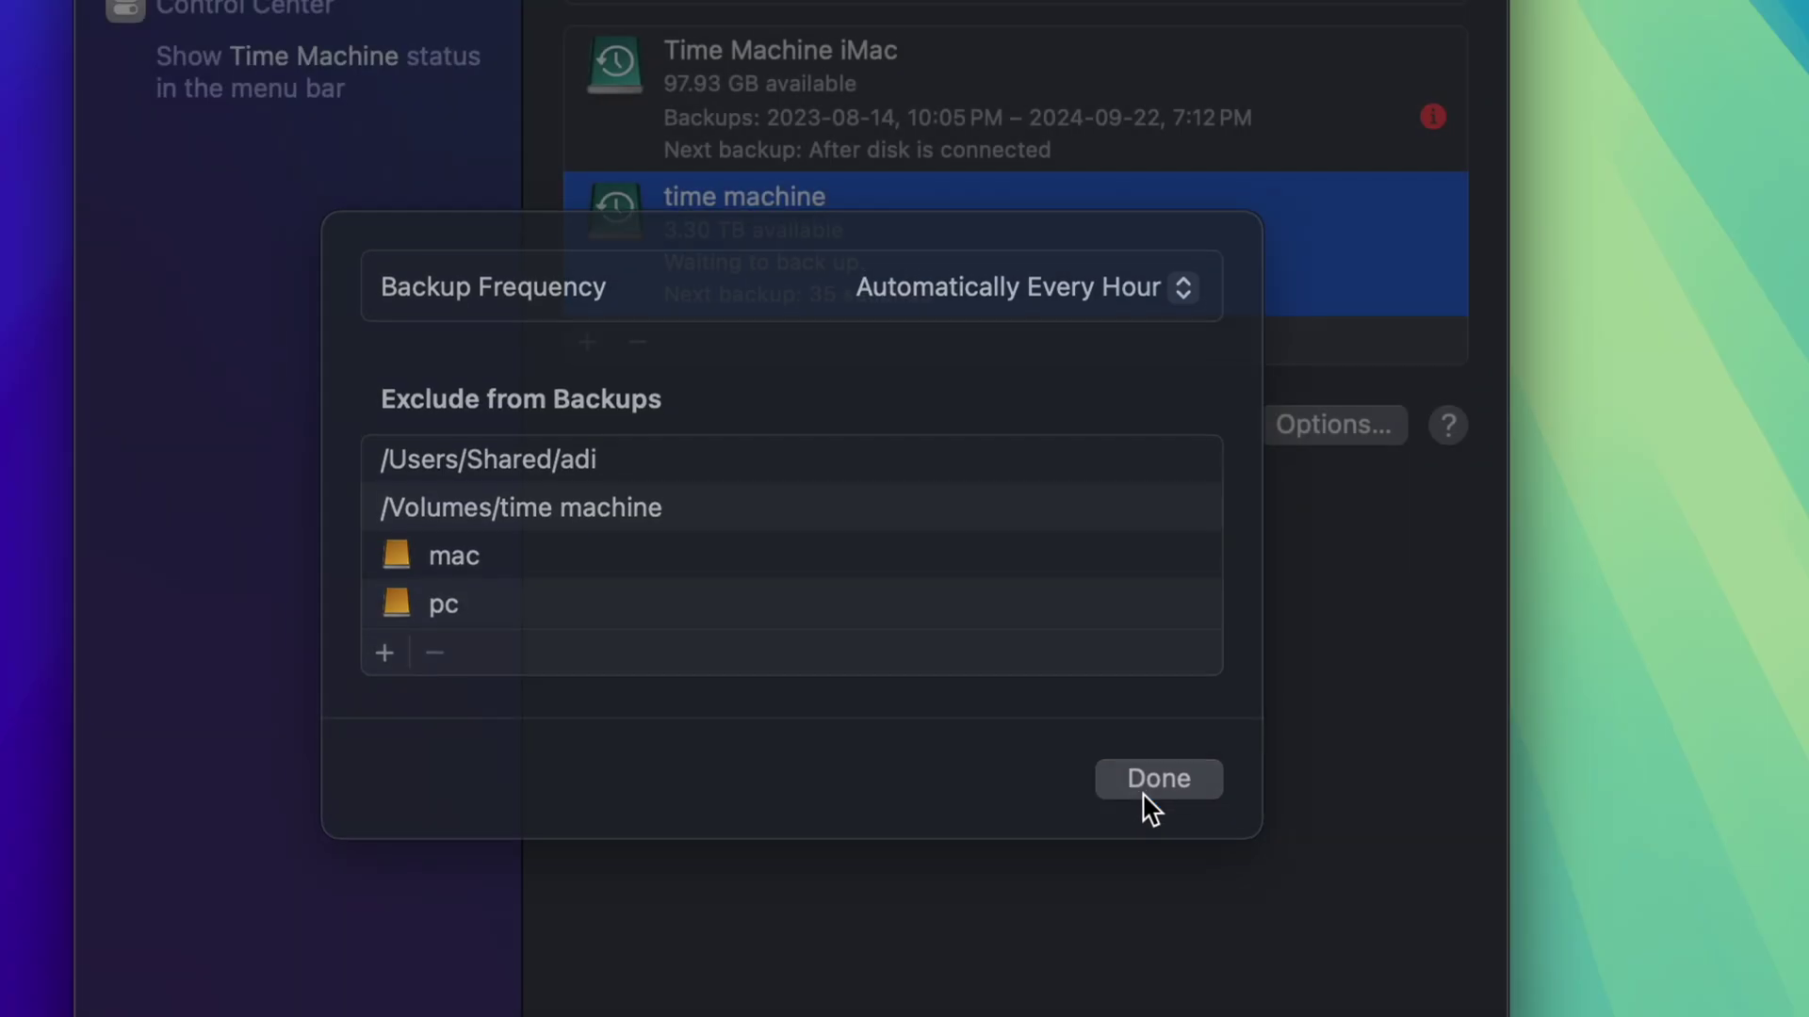
pyautogui.click(1296, 422)
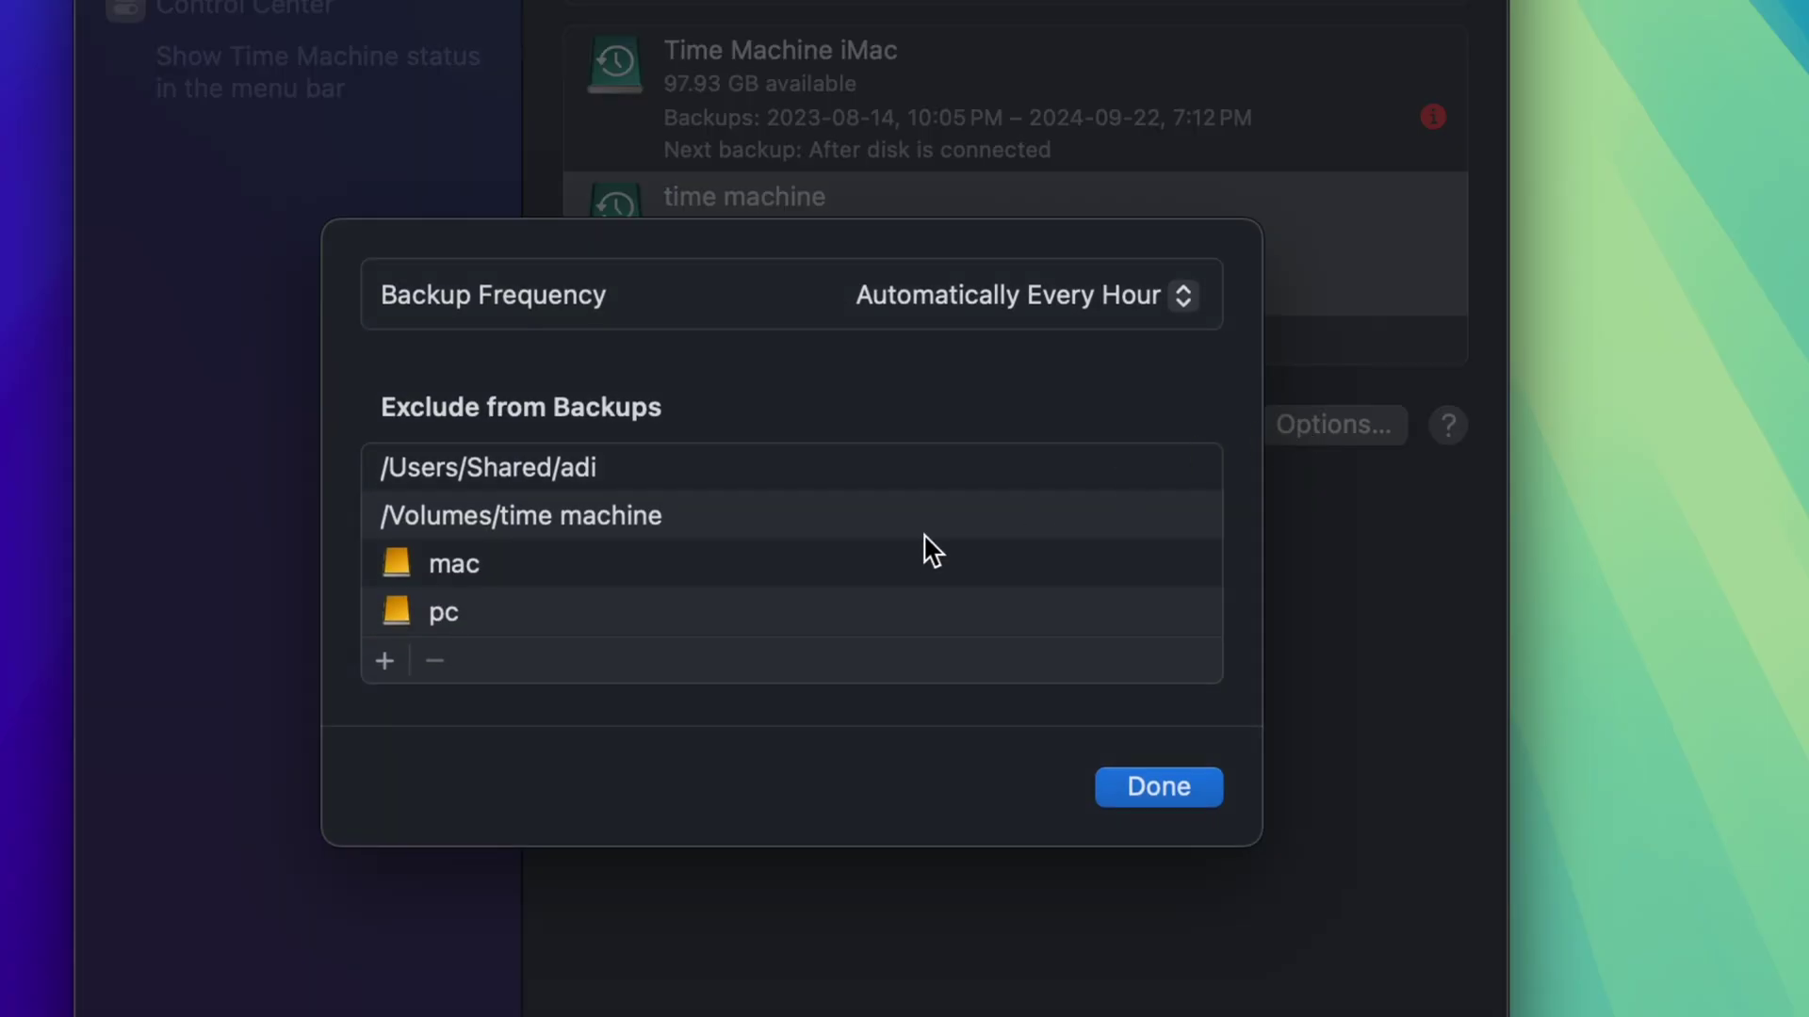
pyautogui.click(1124, 787)
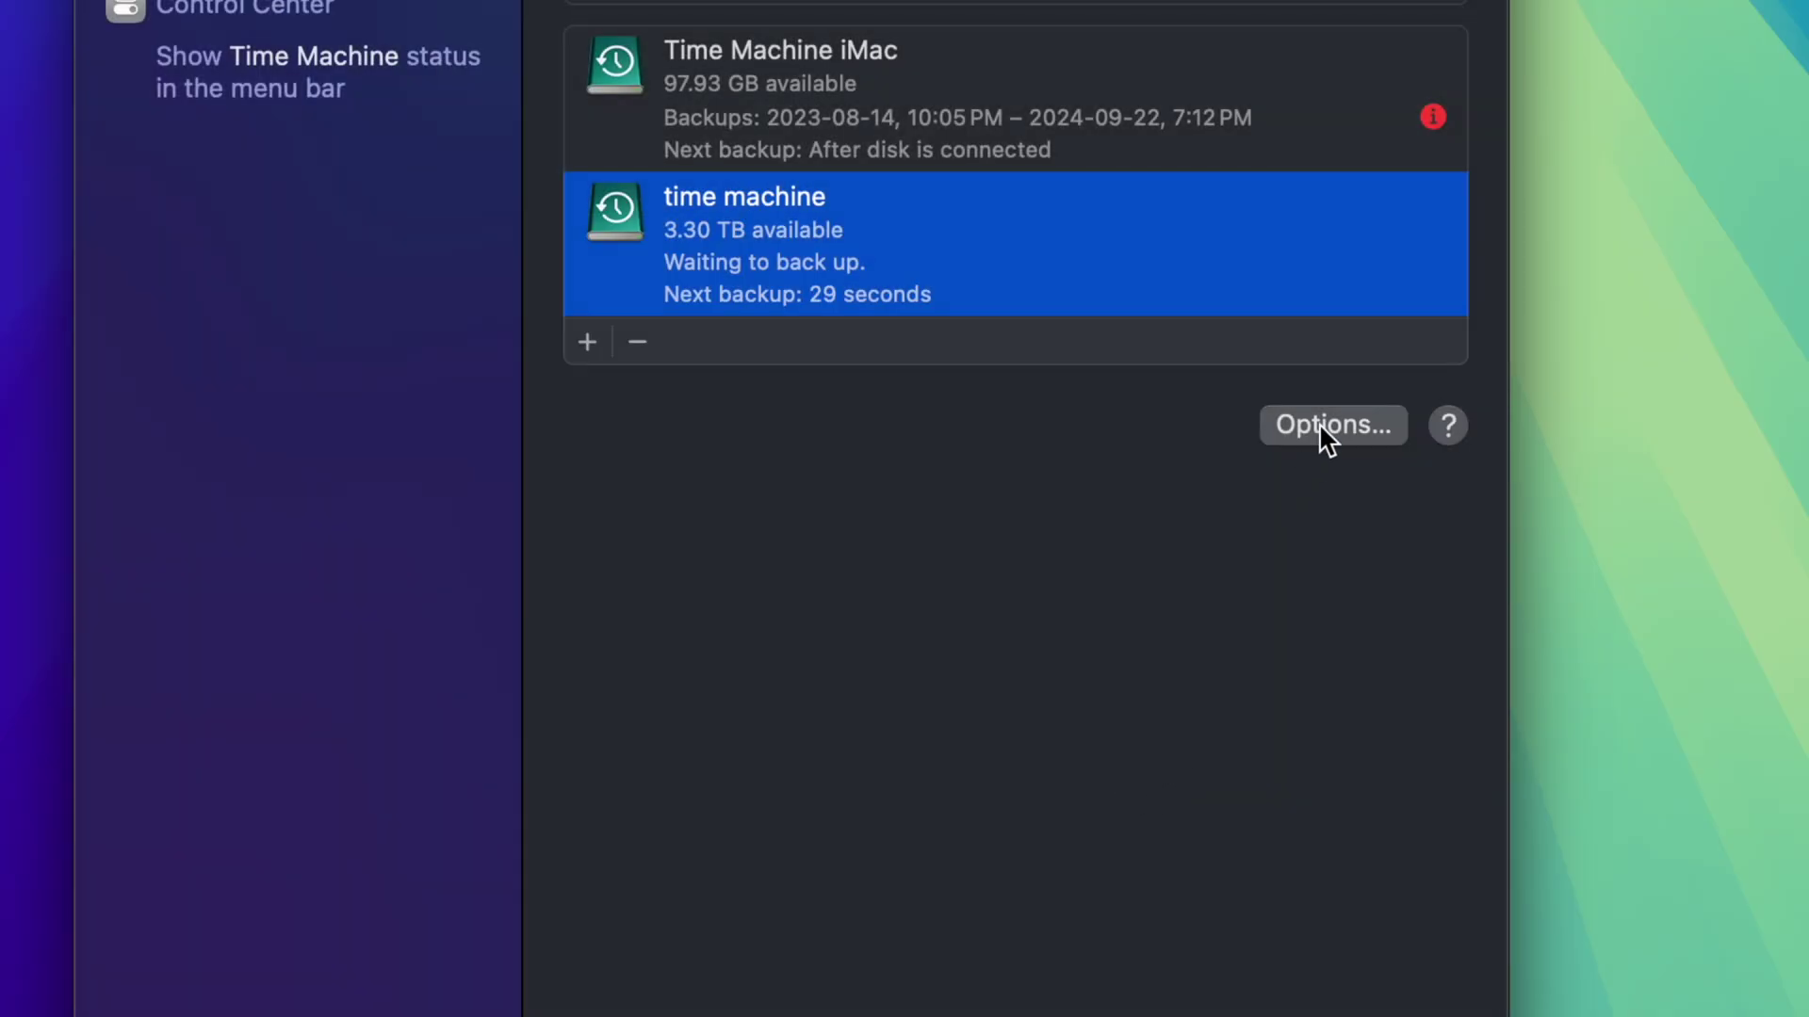
pyautogui.click(1320, 429)
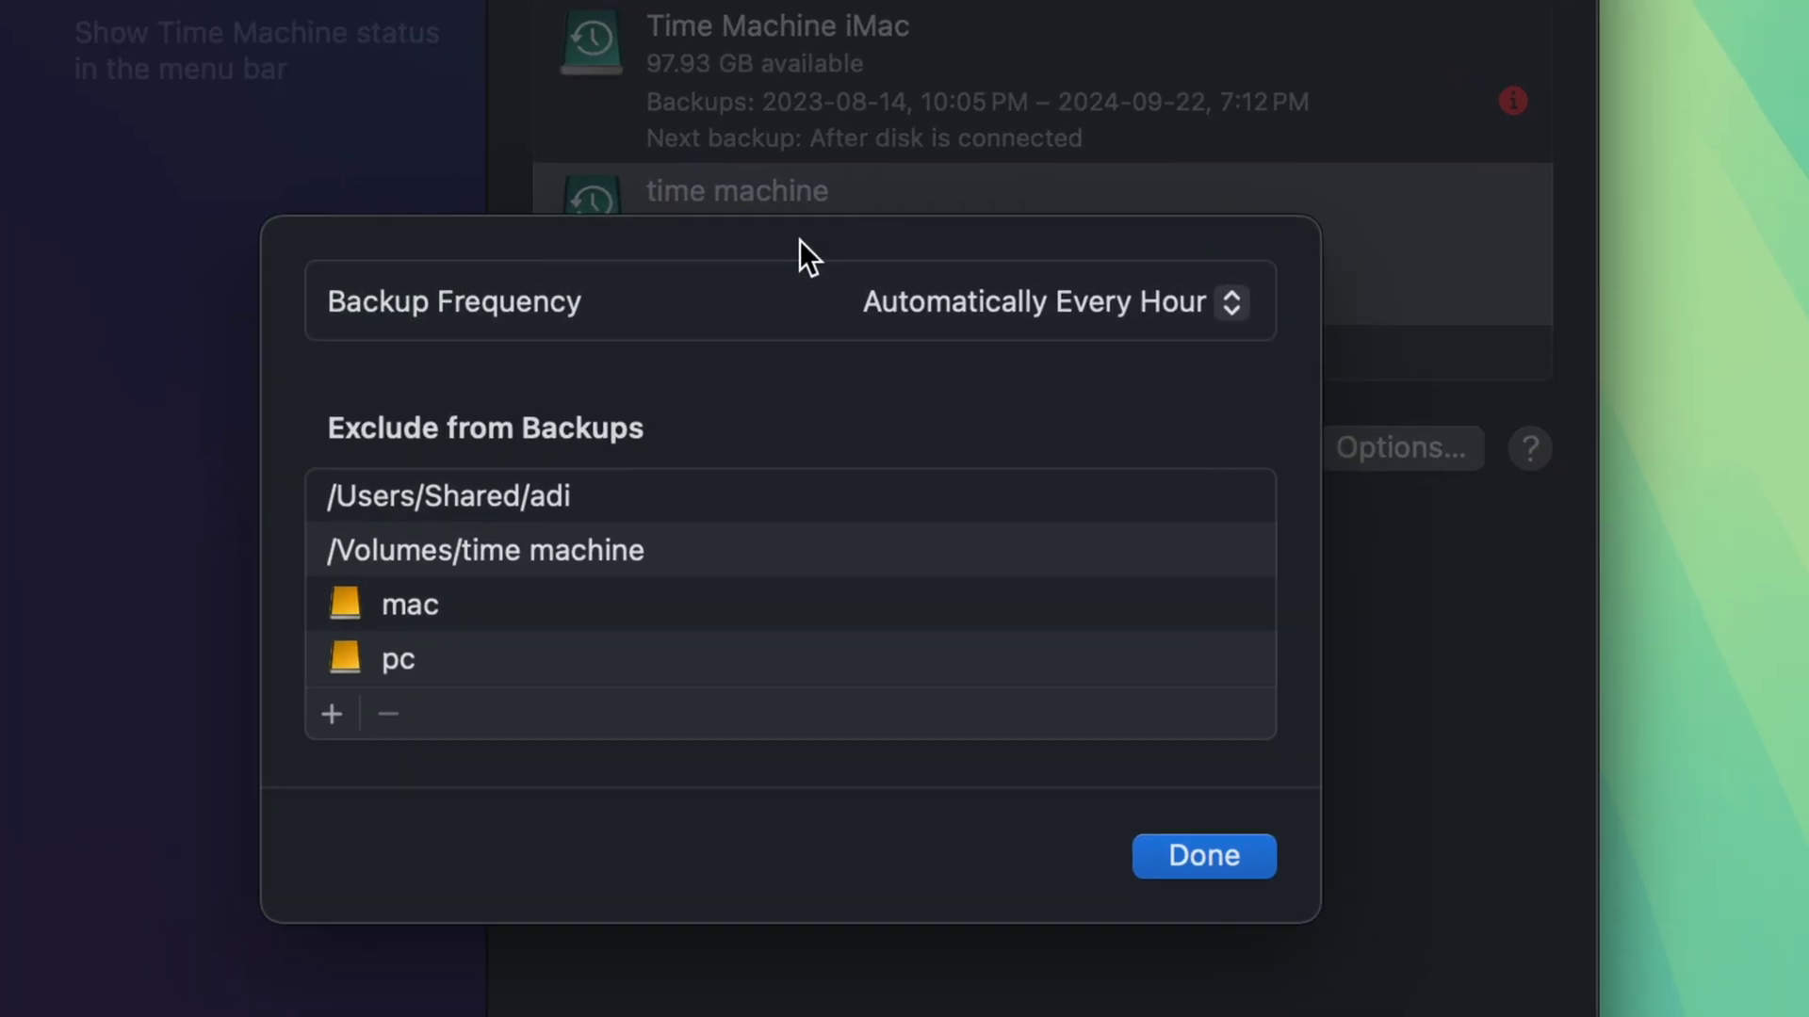
pyautogui.click(1225, 309)
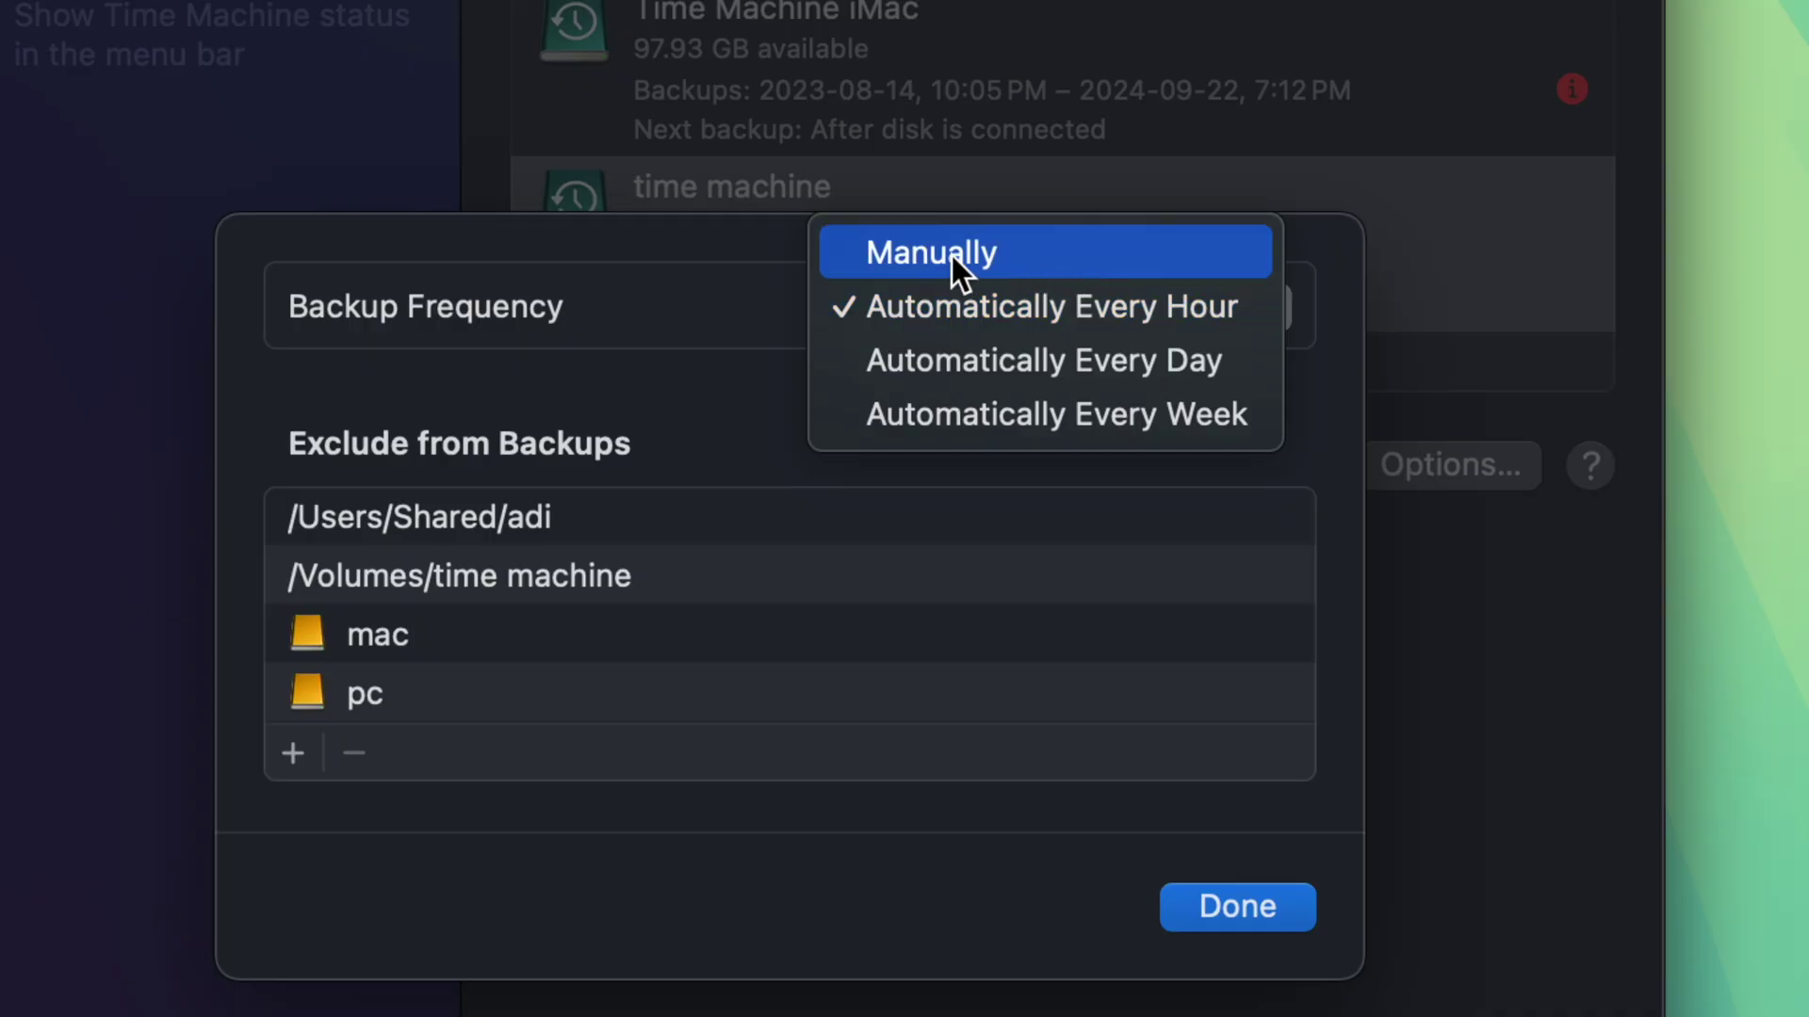
pyautogui.click(1106, 253)
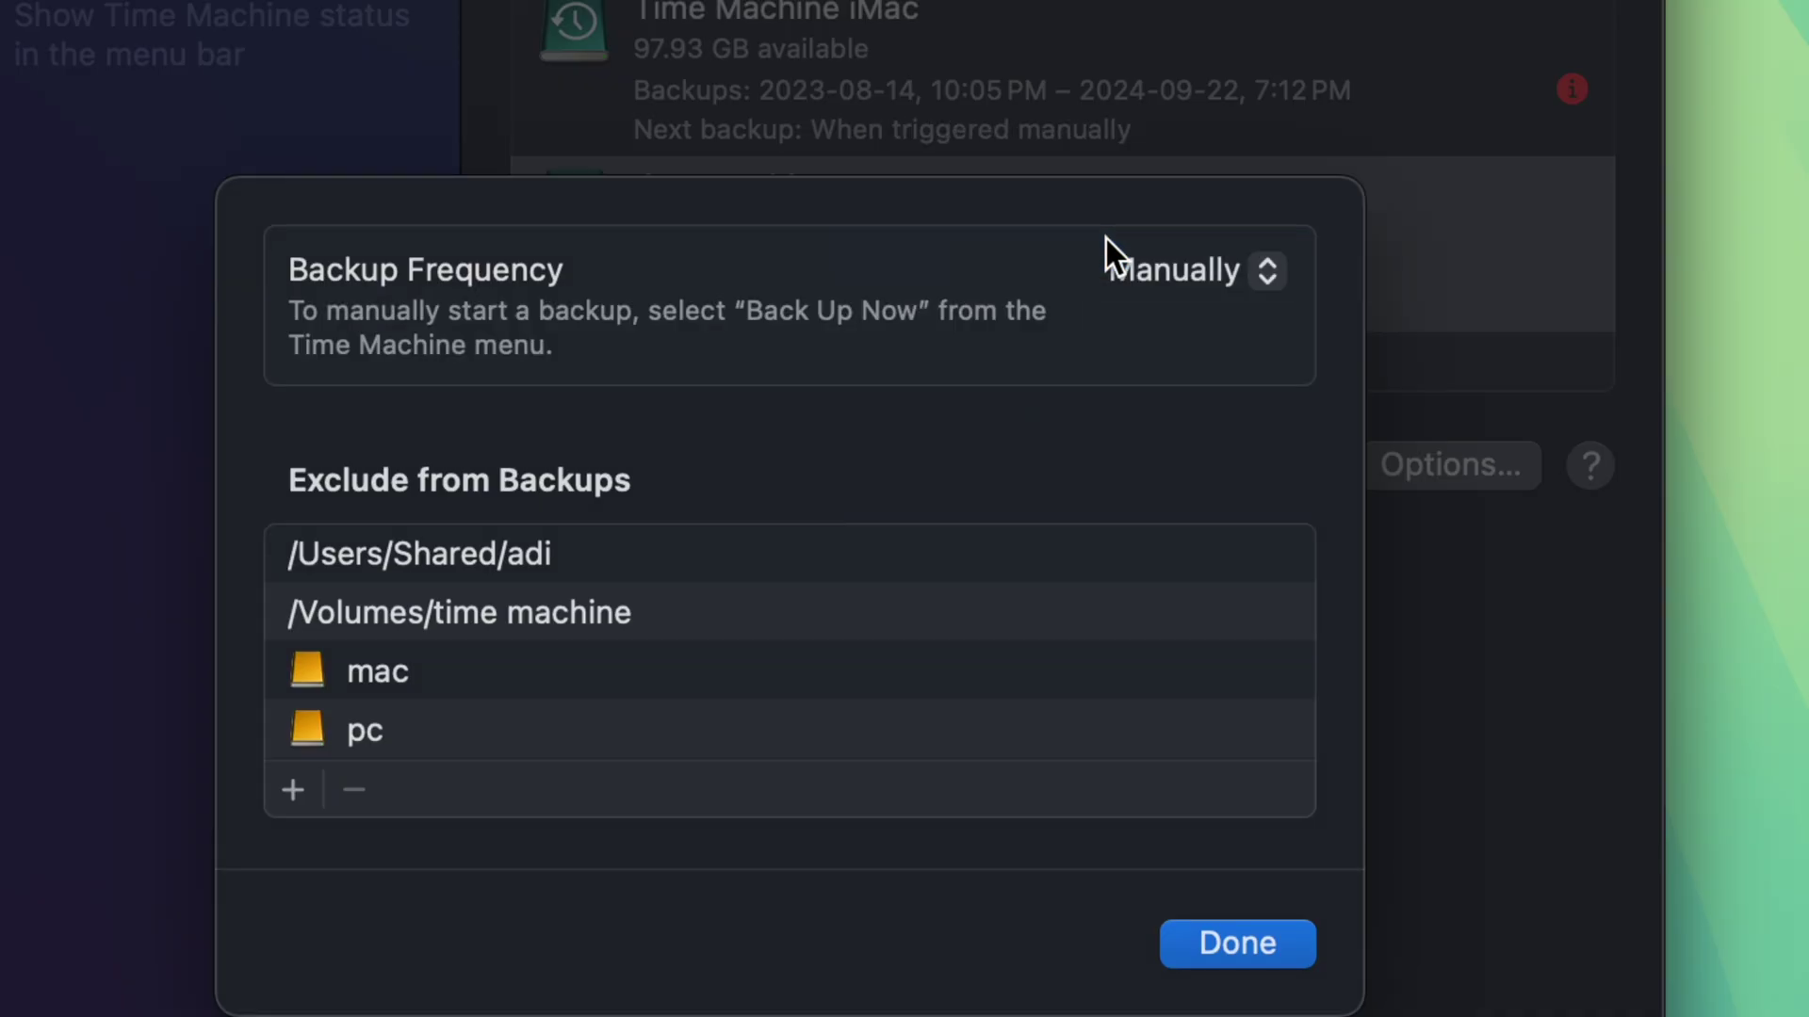
pyautogui.click(1277, 946)
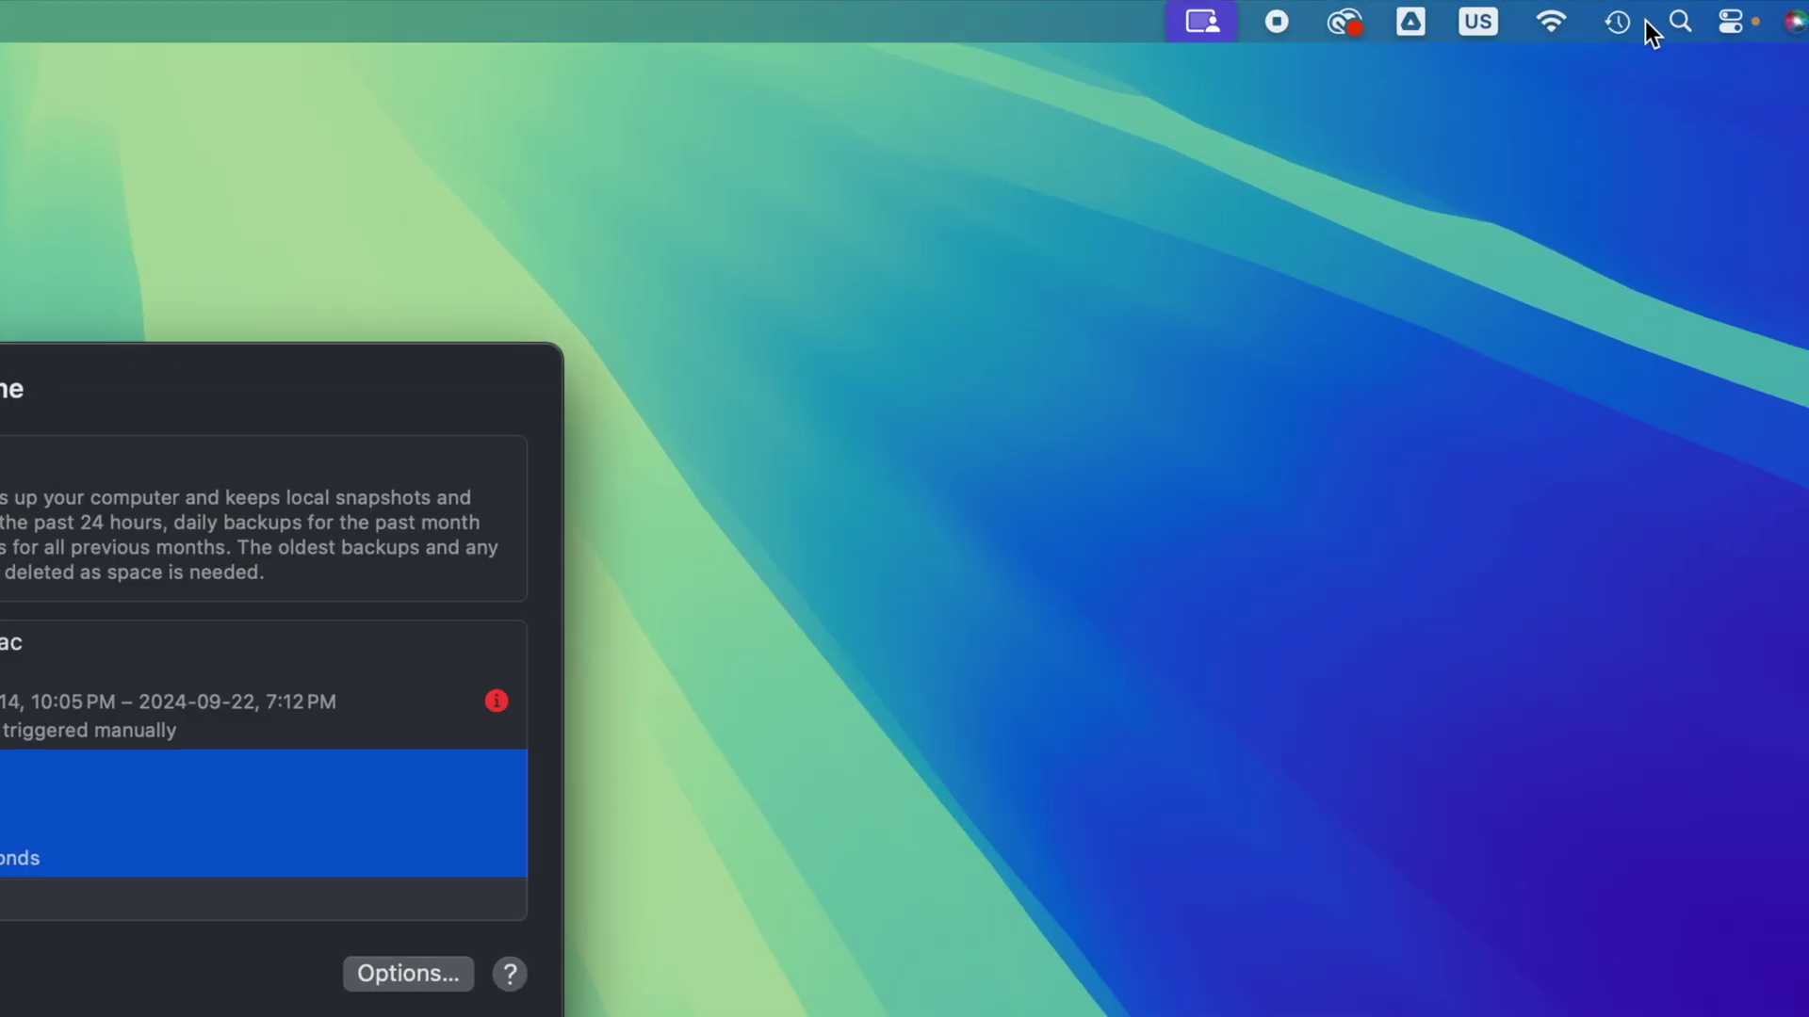
# - Skip the Time Machine backup that just started and close the settings window
pyautogui.click(1616, 23)
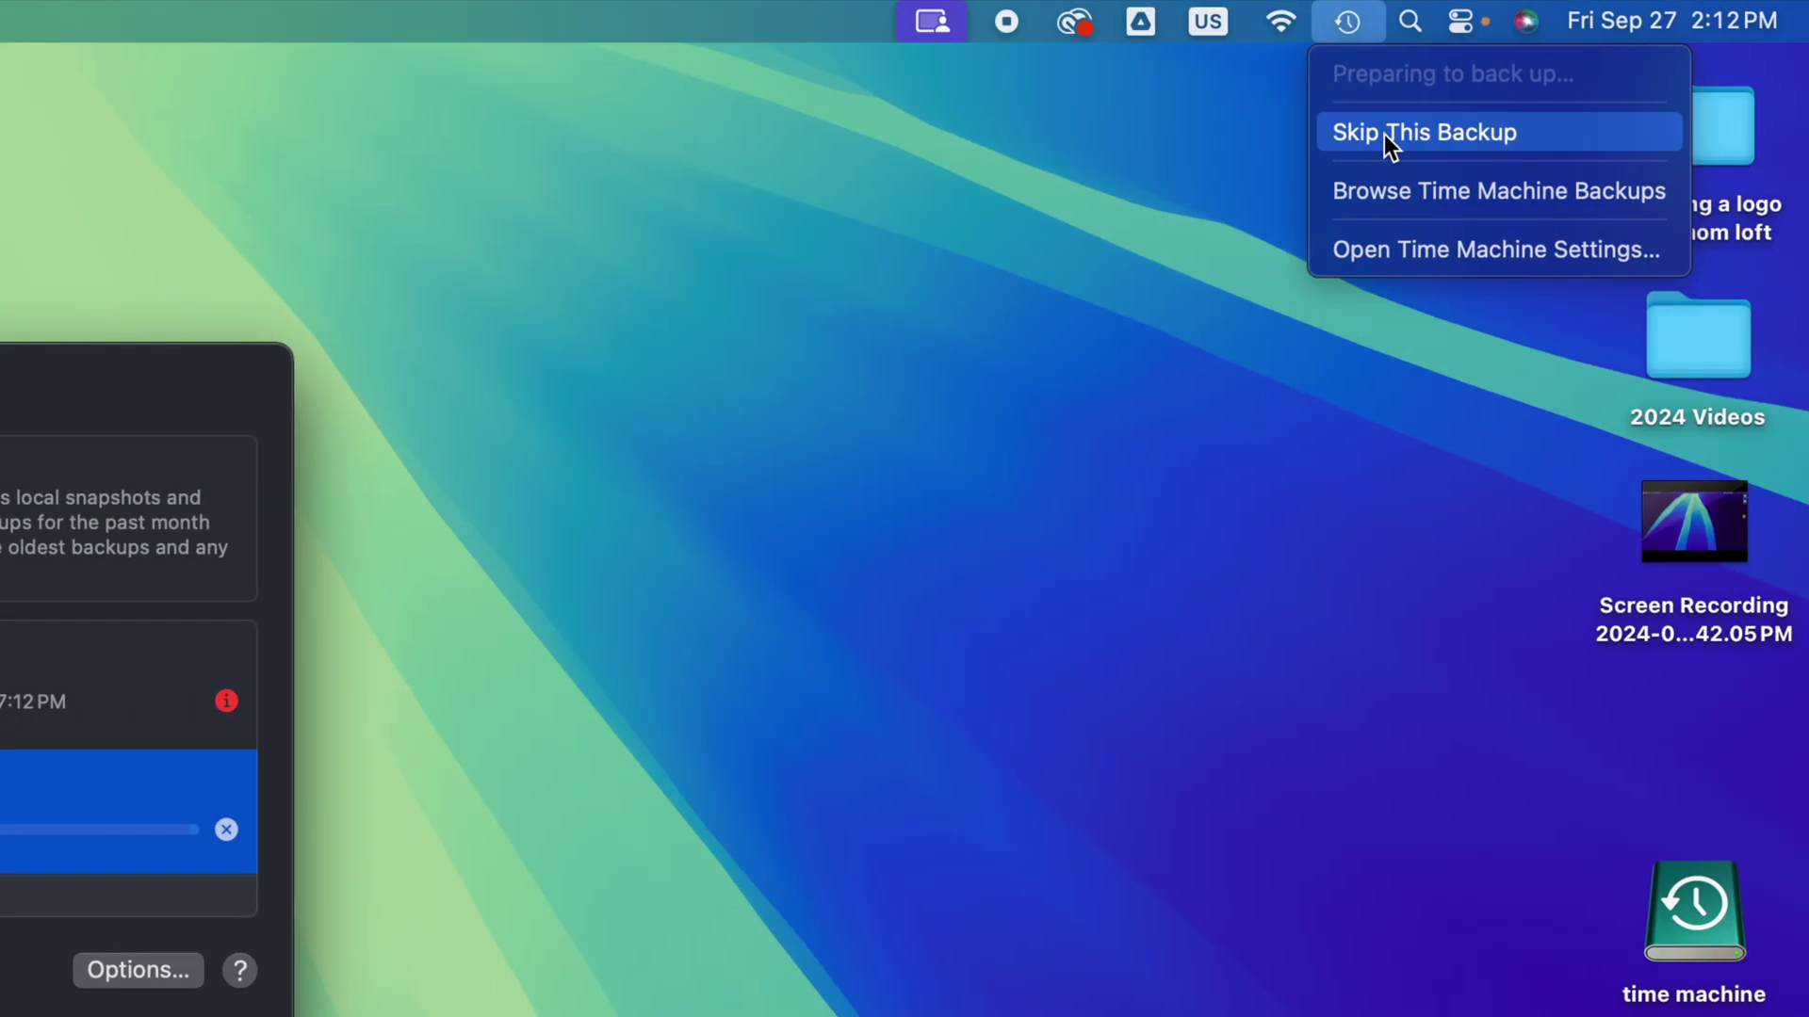
pyautogui.click(1385, 136)
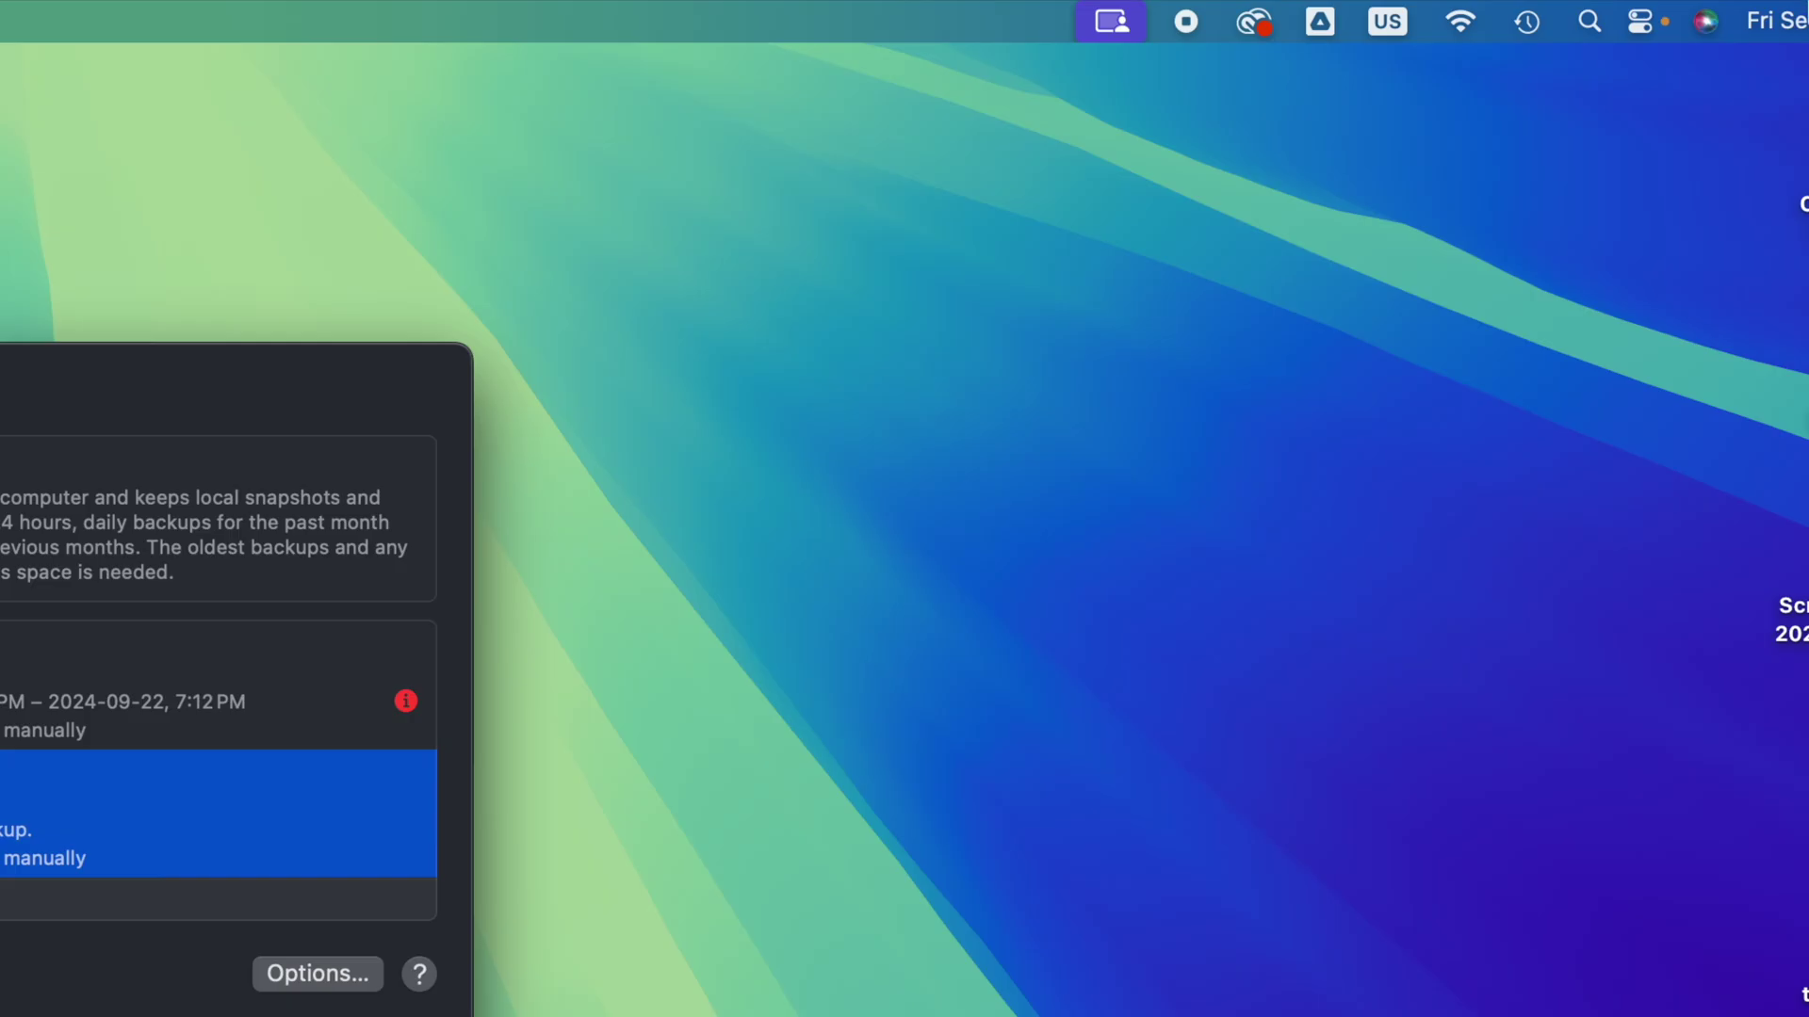
pyautogui.press('super+w')
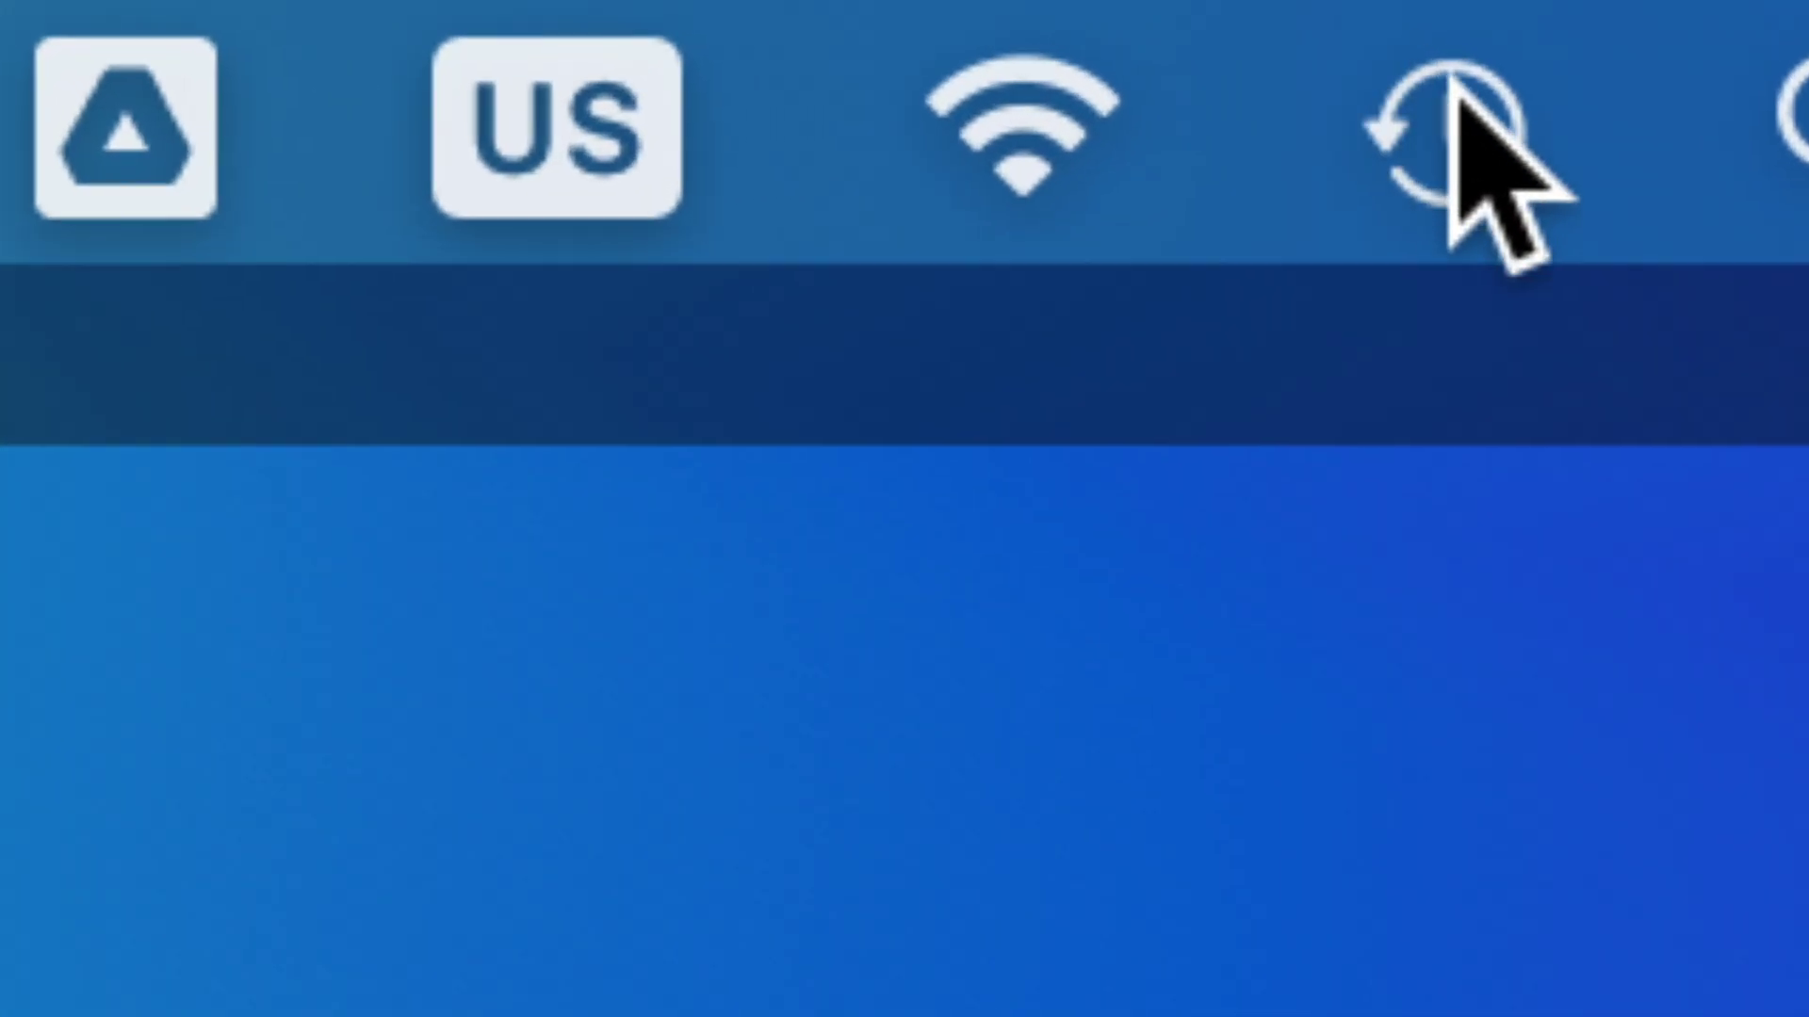
# - Start a Time Machine backup now from the status menu
pyautogui.click(1469, 139)
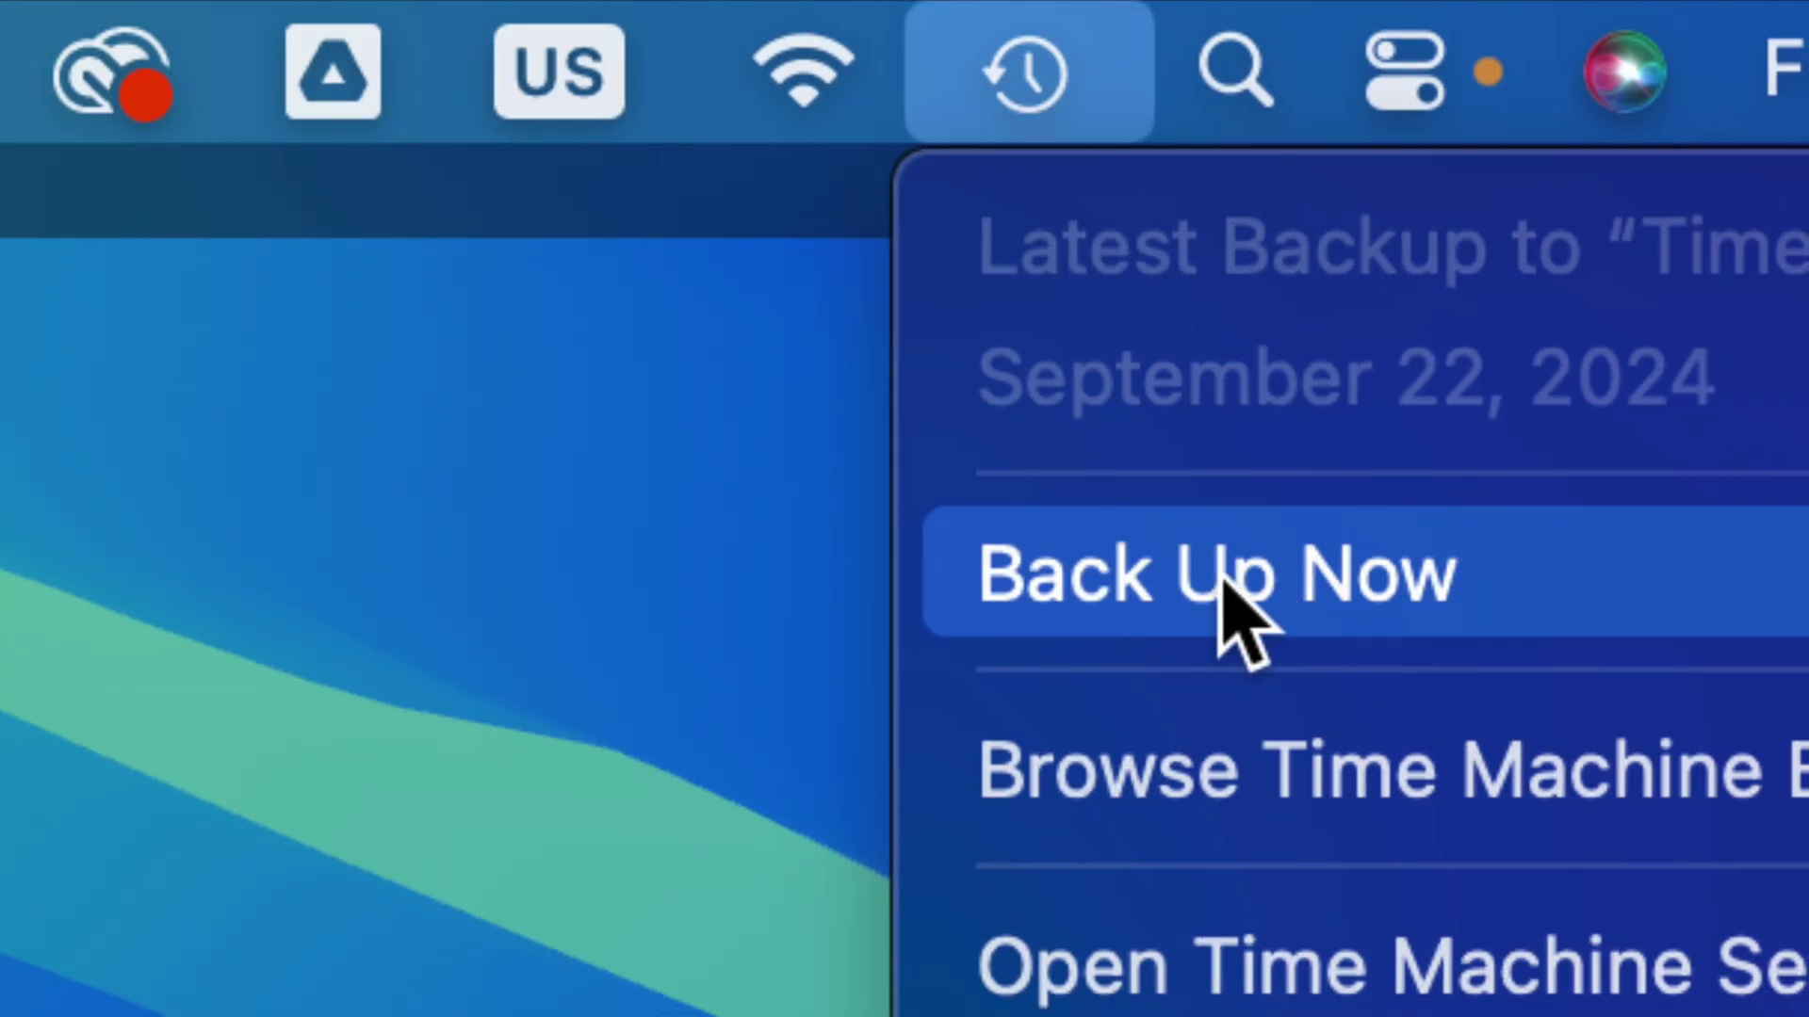
pyautogui.click(1285, 614)
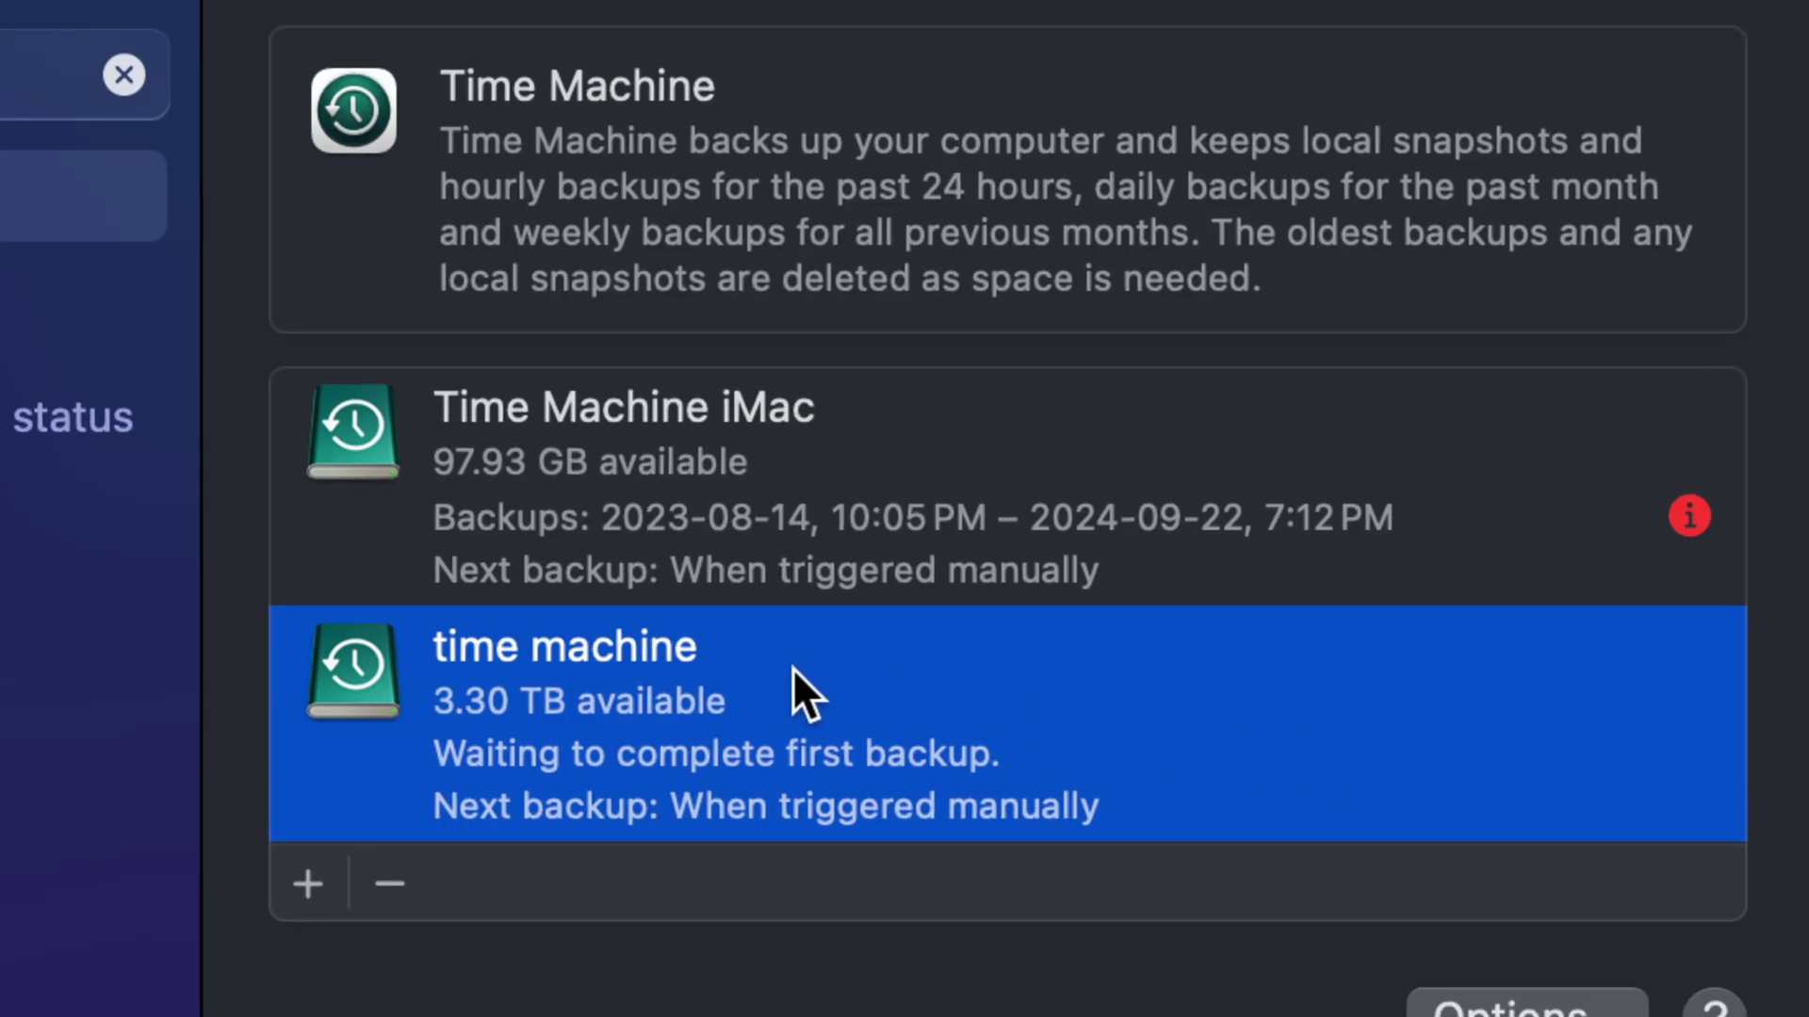
pyautogui.rightClick(793, 669)
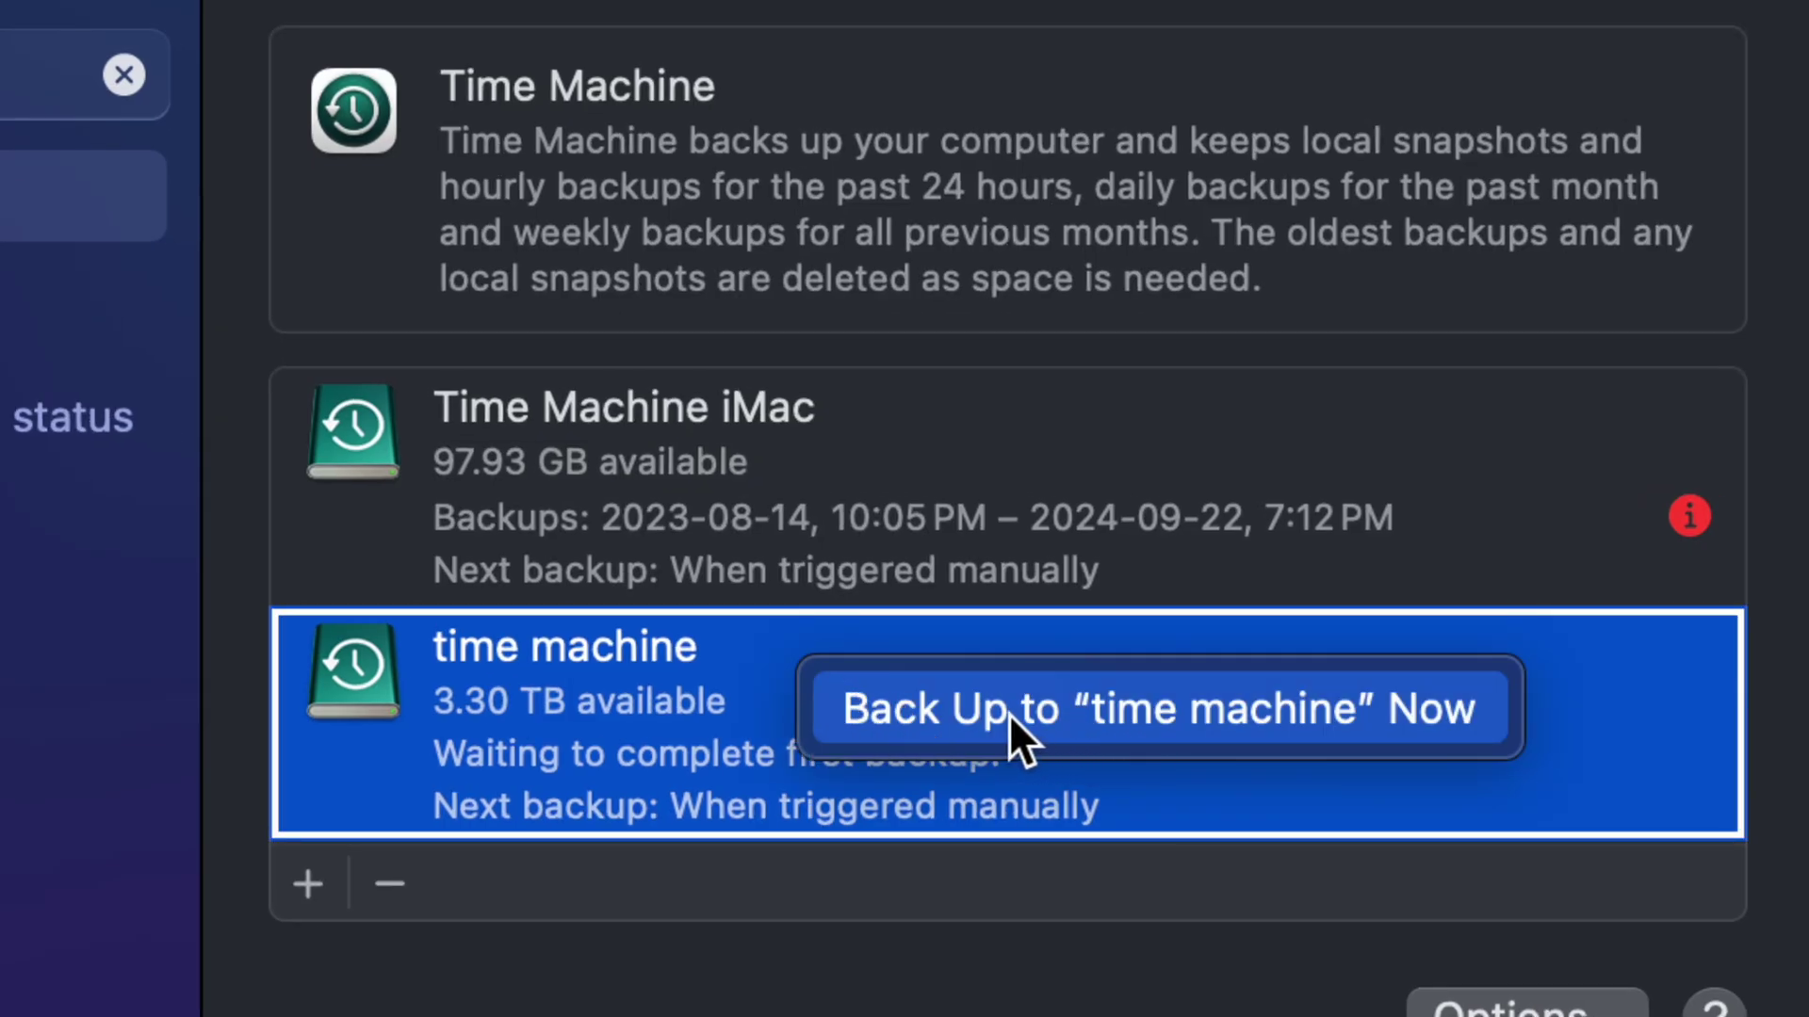
pyautogui.click(818, 963)
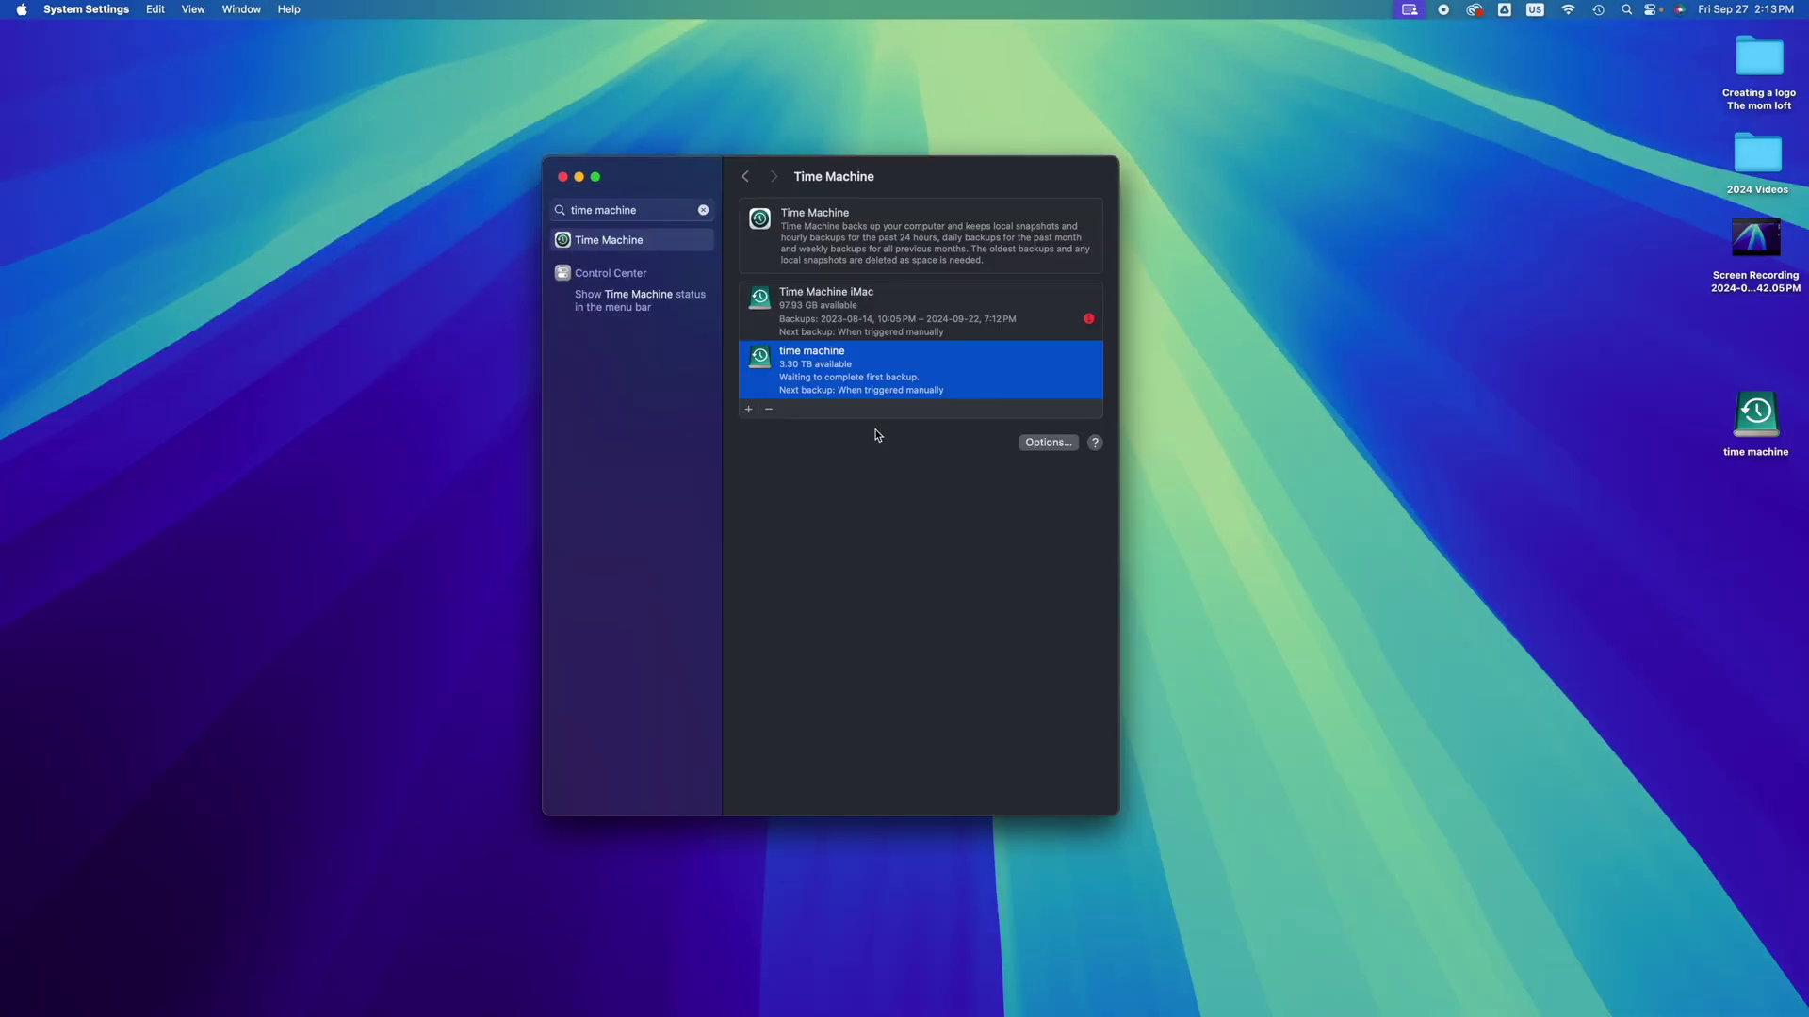
pyautogui.moveTo(1130, 1009)
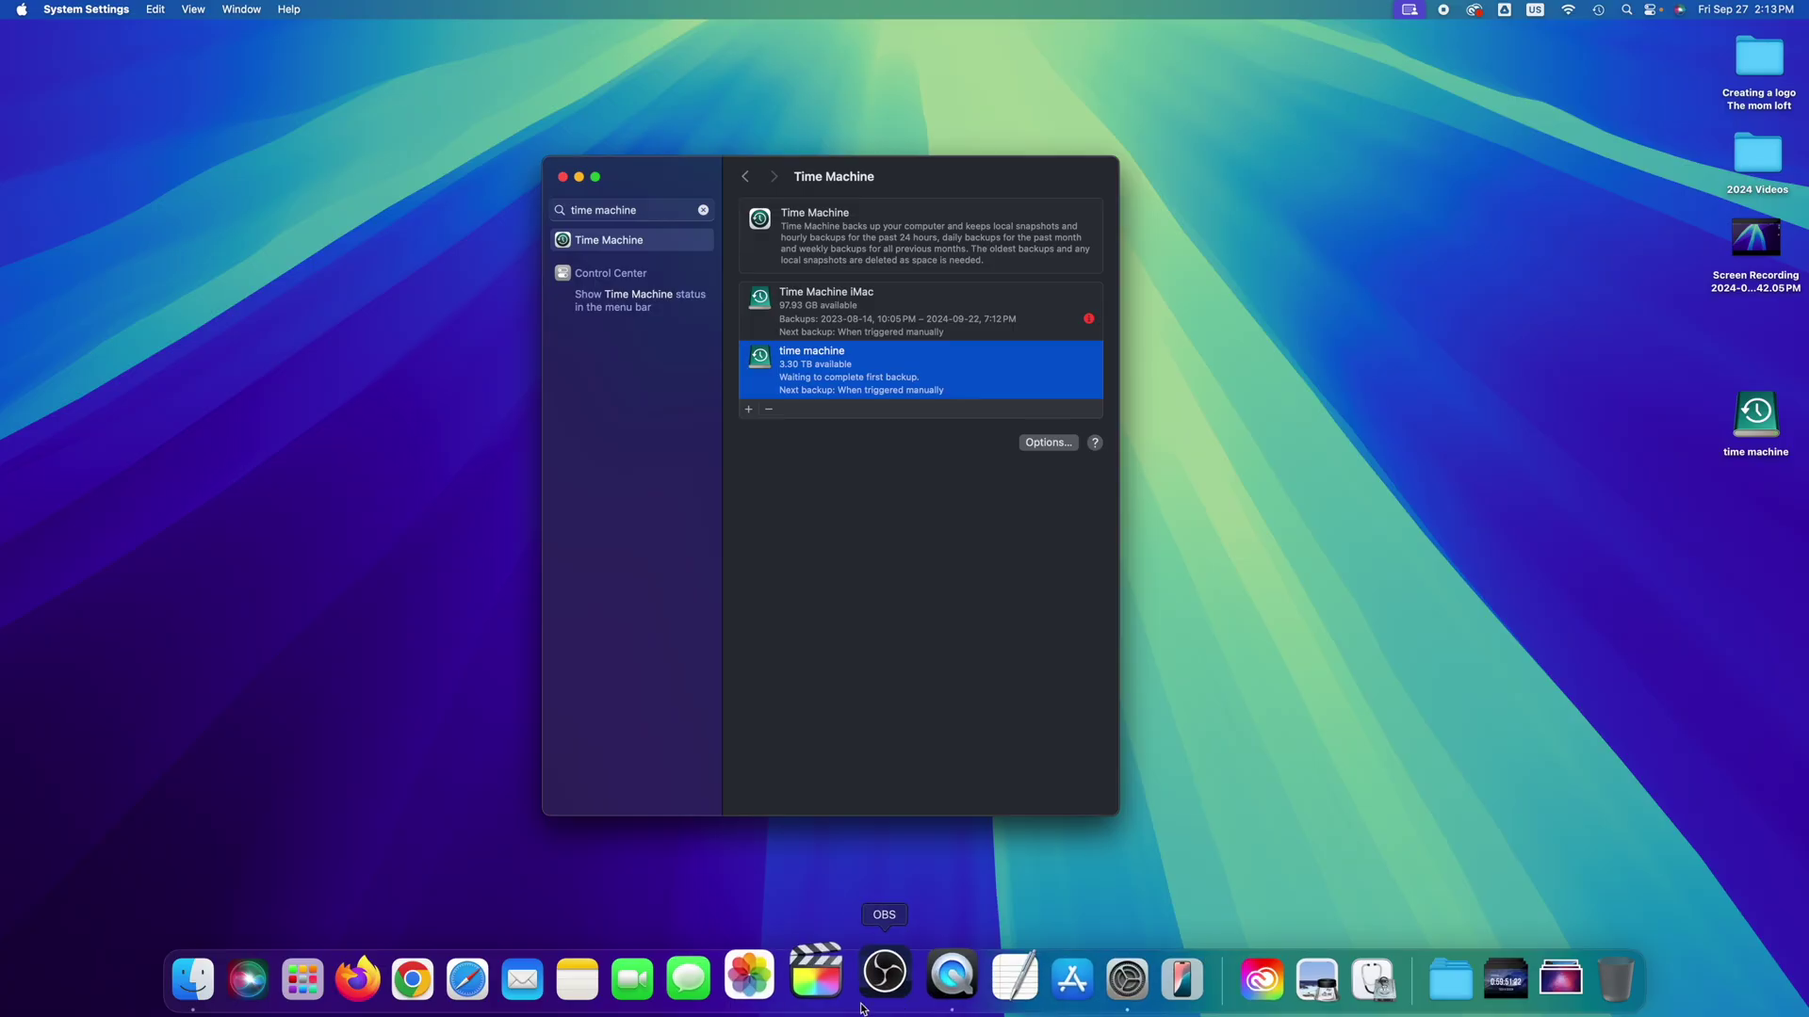
pyautogui.press('F4')
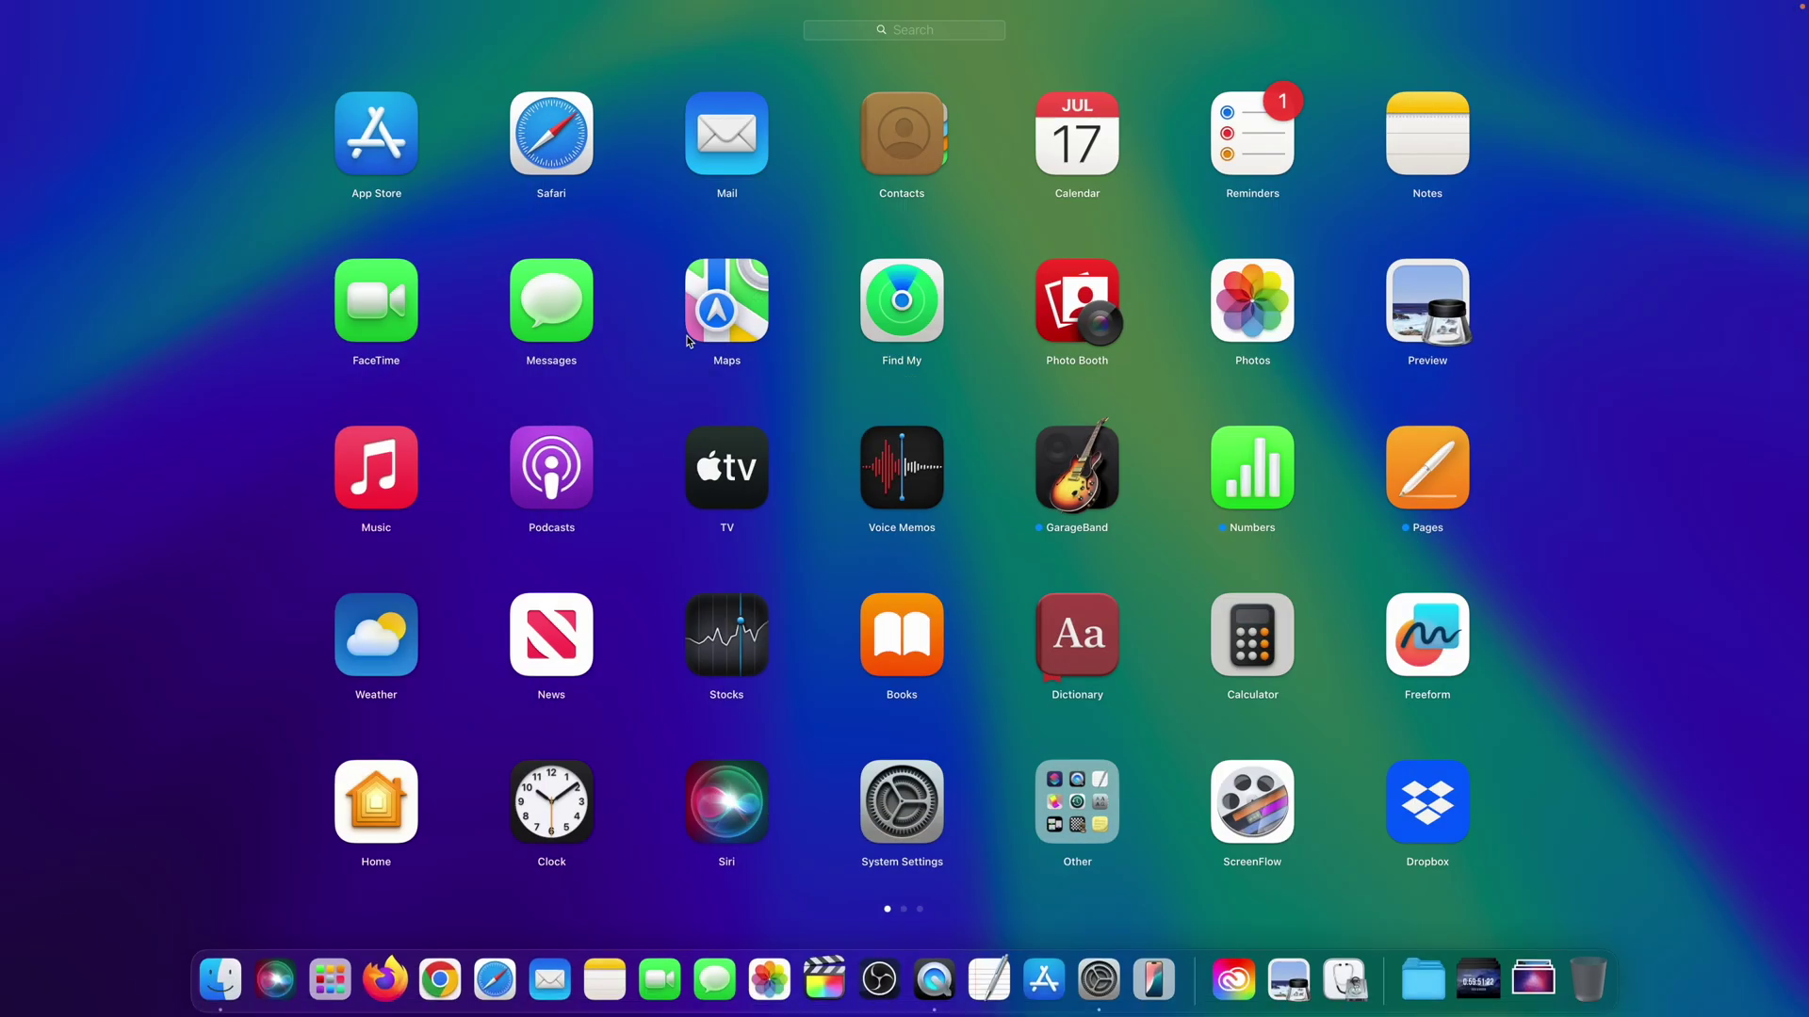
pyautogui.hscroll(5, 1186, 367)
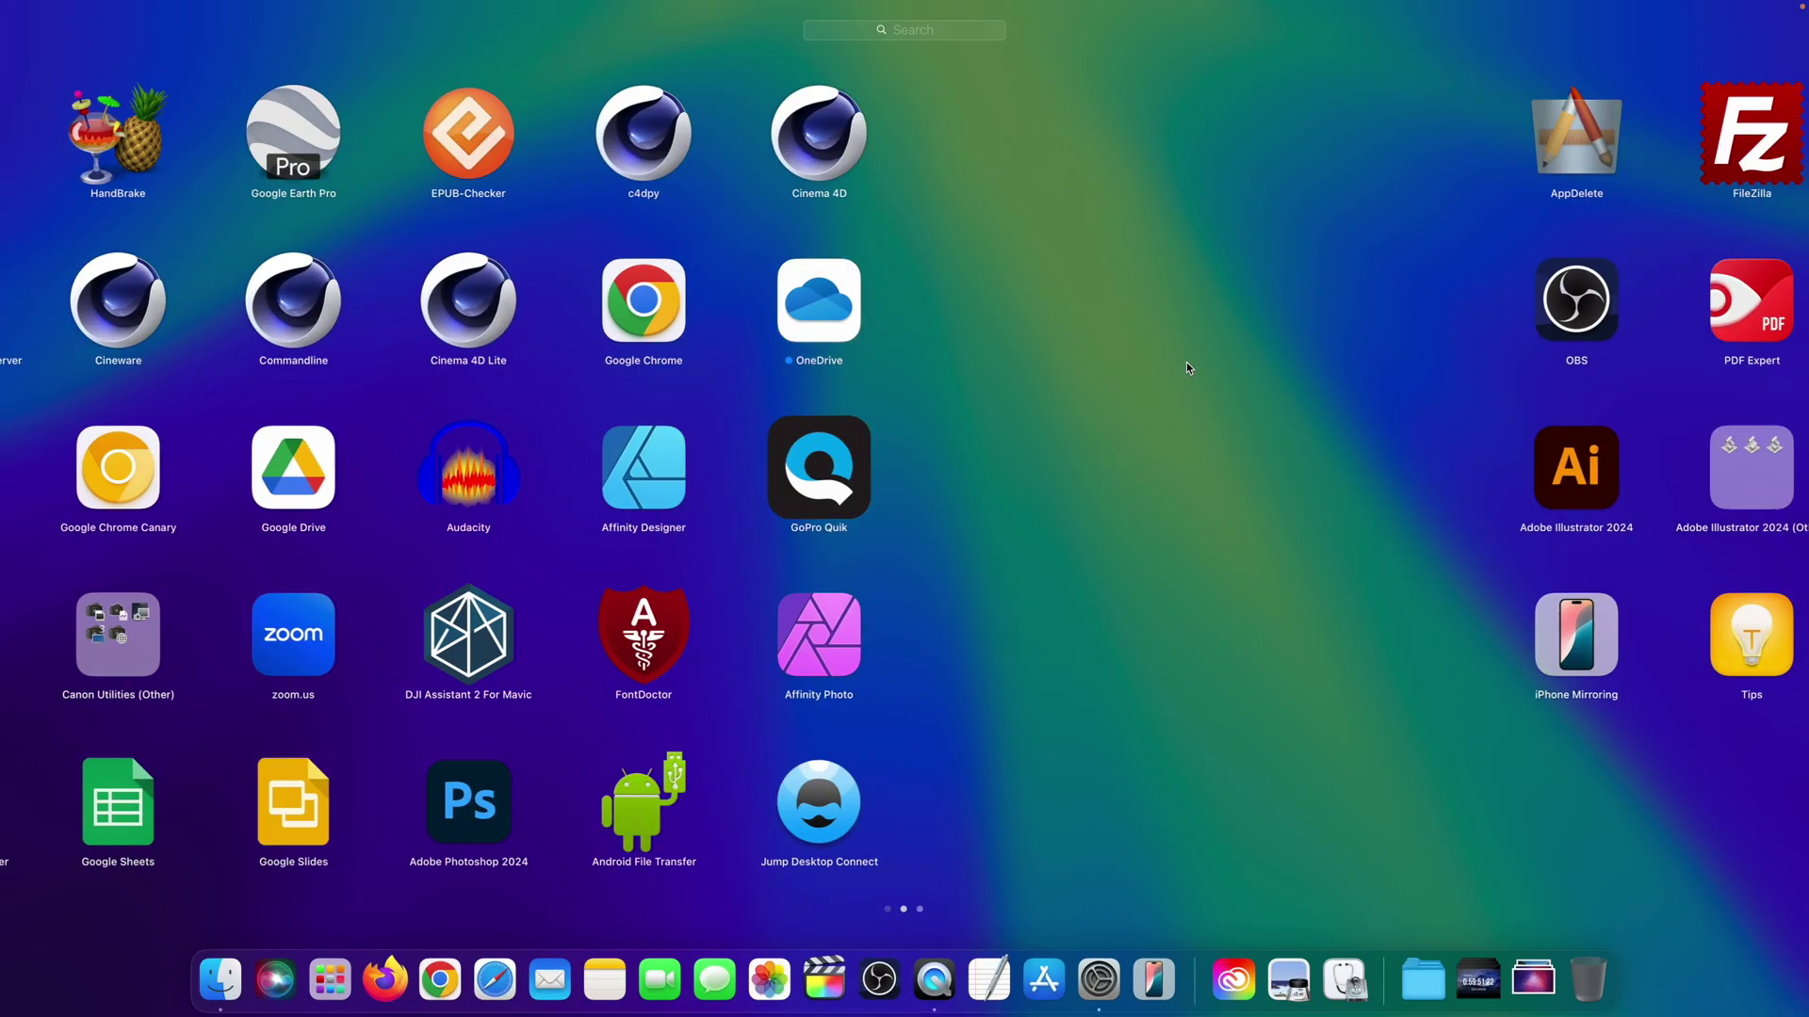
pyautogui.hscroll(-10, 1185, 362)
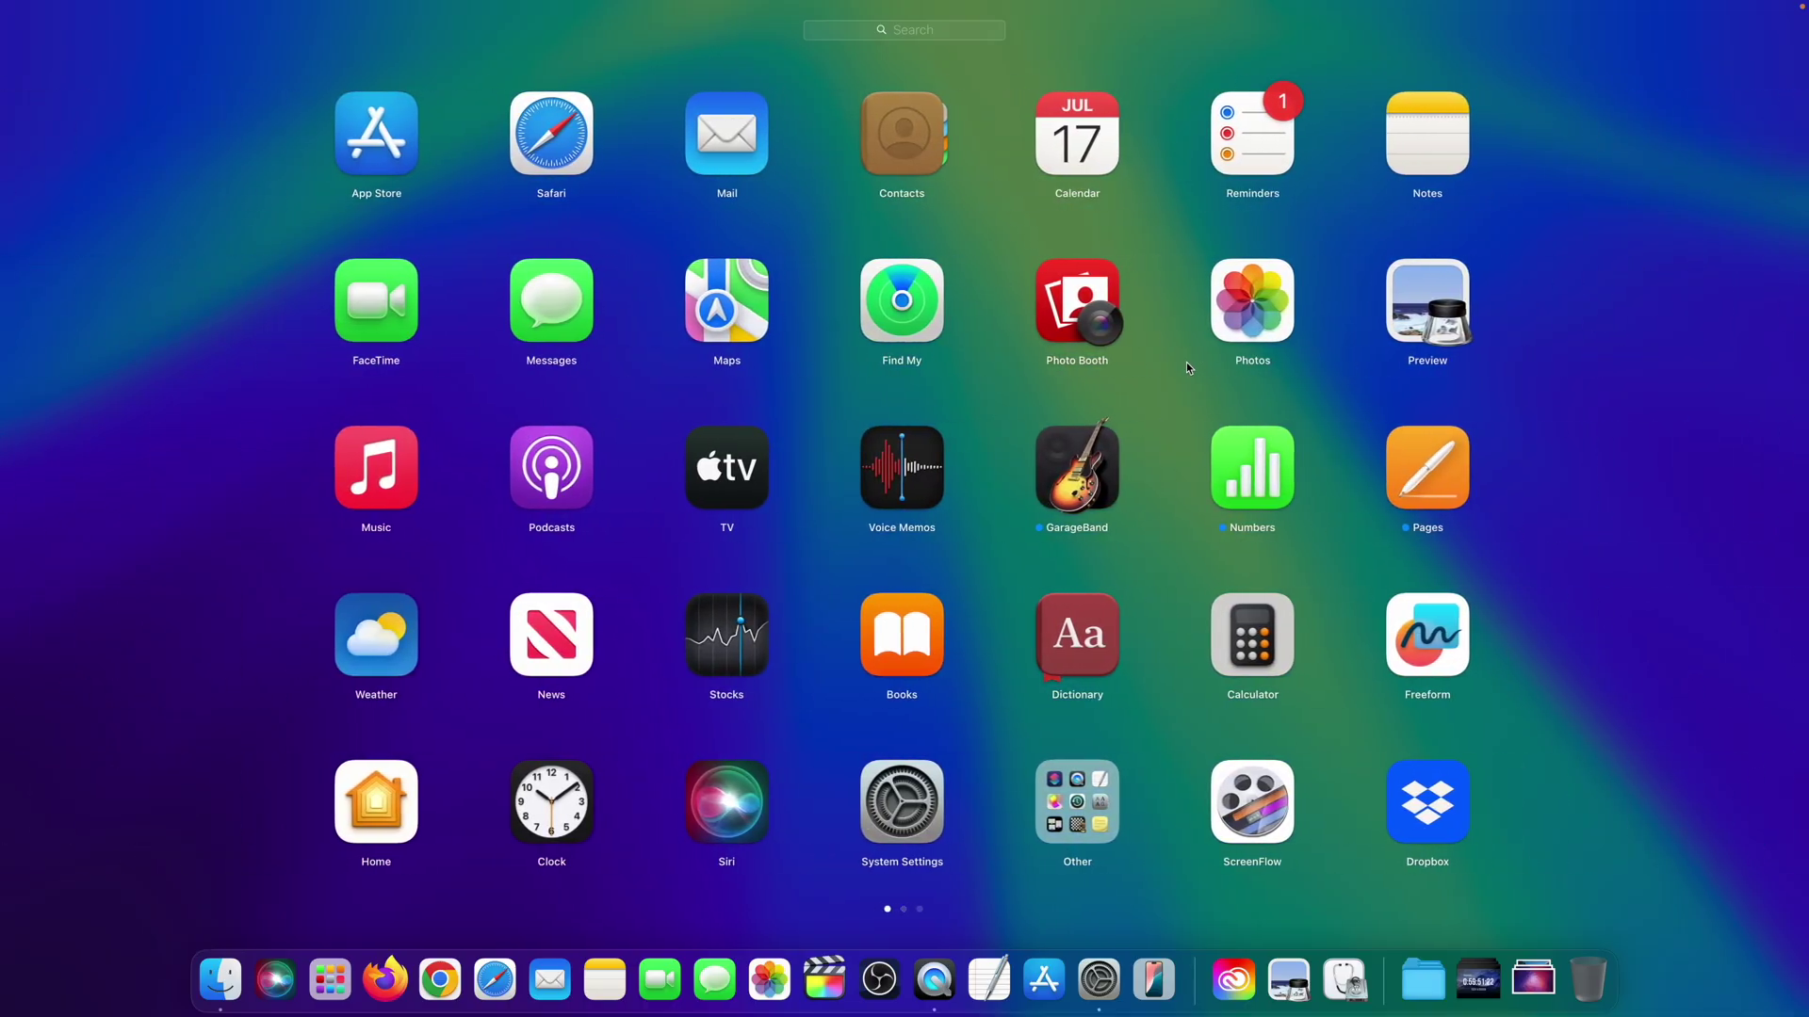
pyautogui.click(1589, 593)
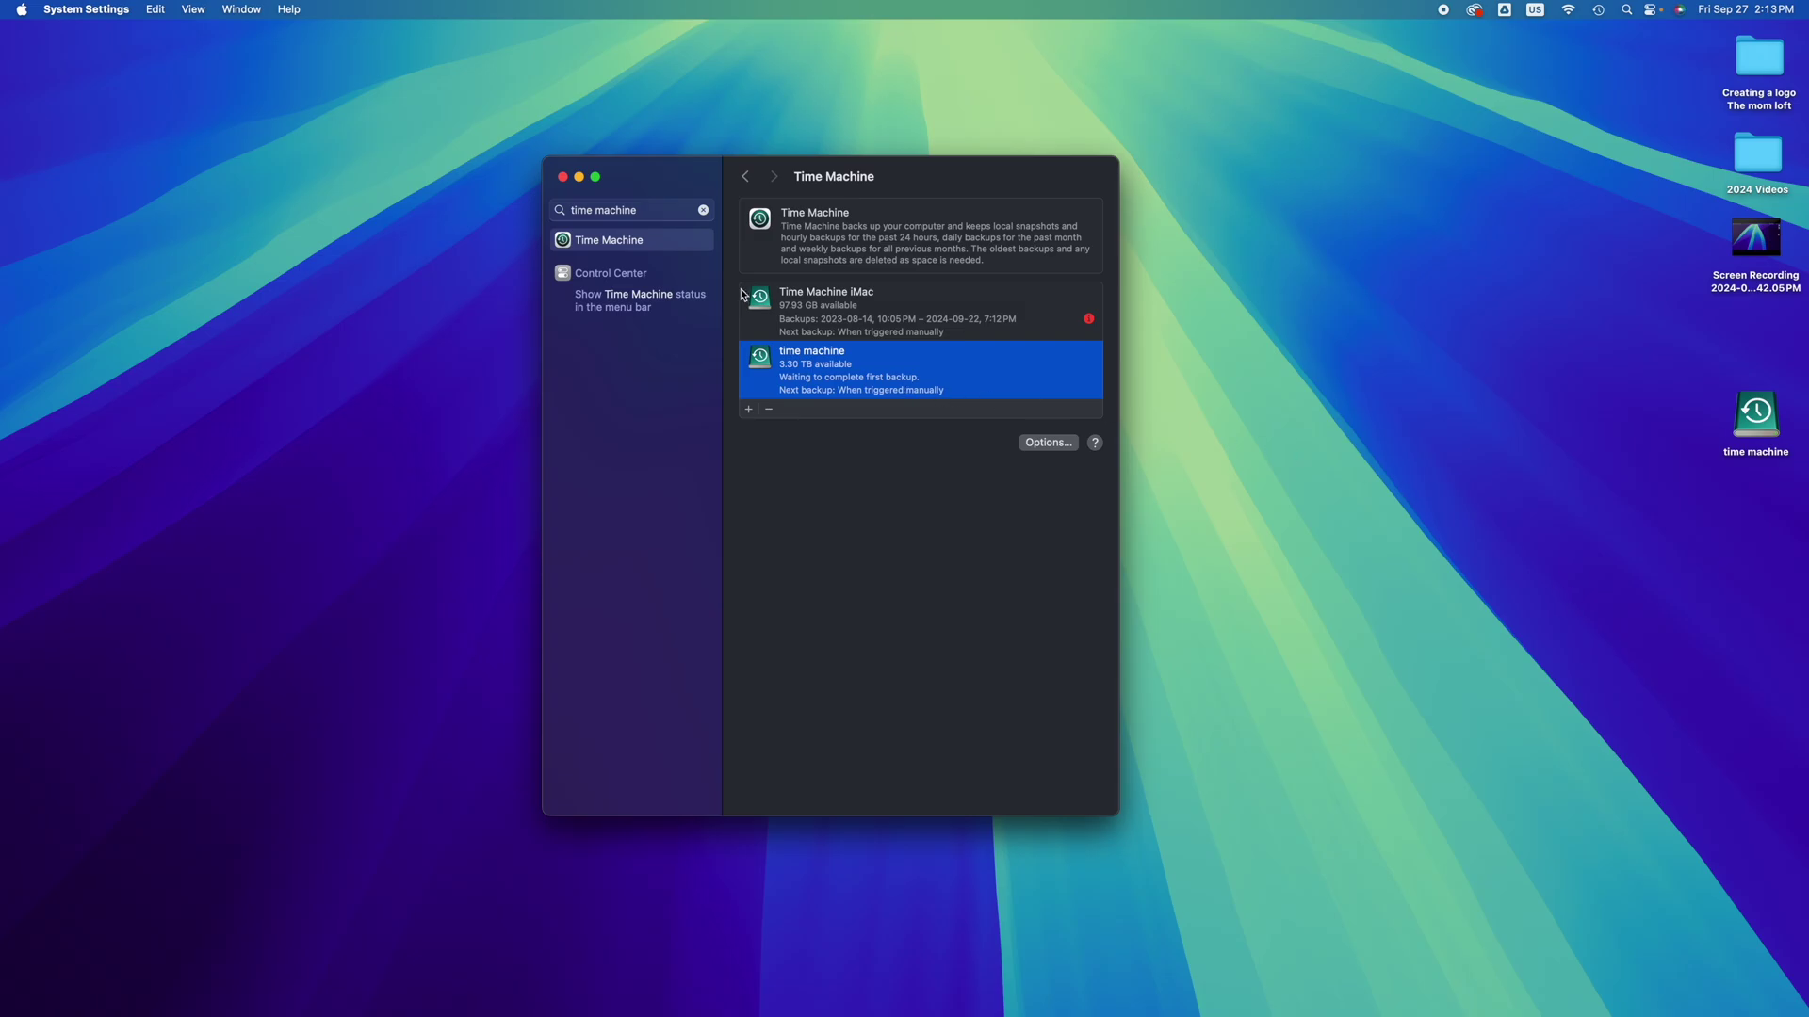
# - Drag the time machine, mac and pc drives to mid-desktop and close the Time Machine settings window
pyautogui.moveTo(673, 179); pyautogui.dragTo(471, 280)
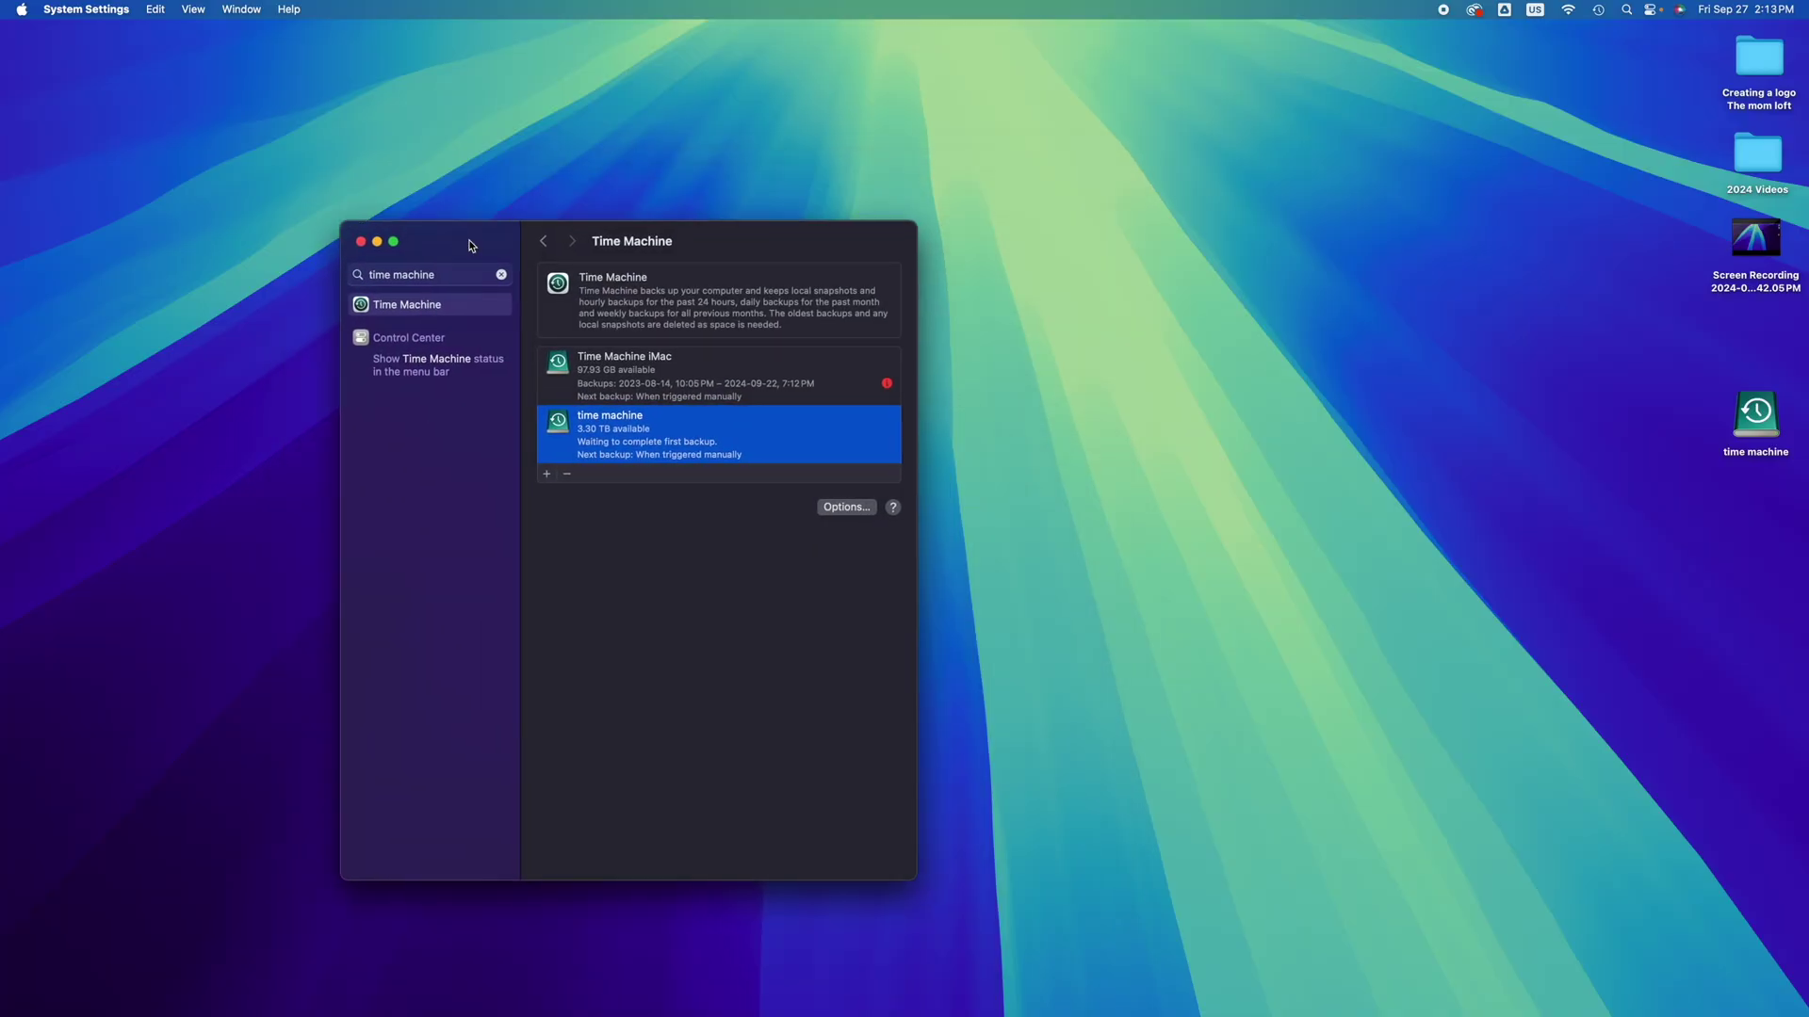
pyautogui.moveTo(1765, 413); pyautogui.dragTo(1149, 403)
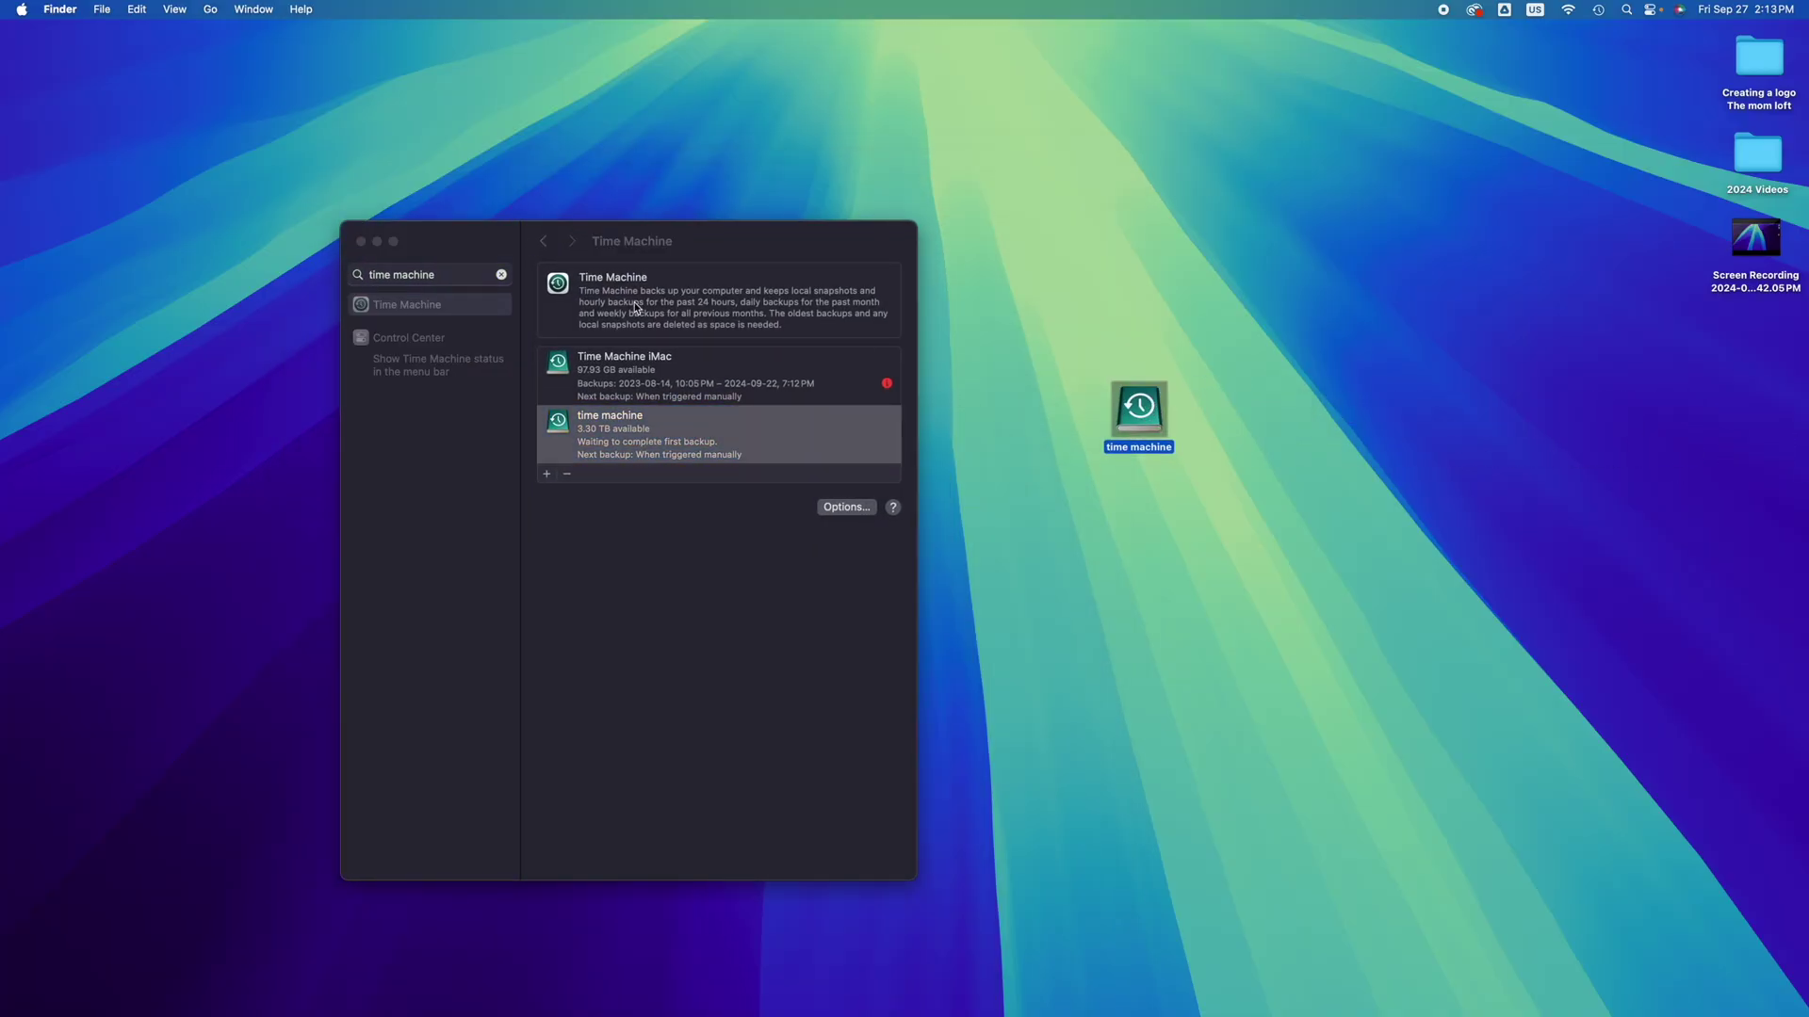
pyautogui.moveTo(462, 228); pyautogui.dragTo(679, 520)
pyautogui.moveTo(921, 384); pyautogui.dragTo(881, 243)
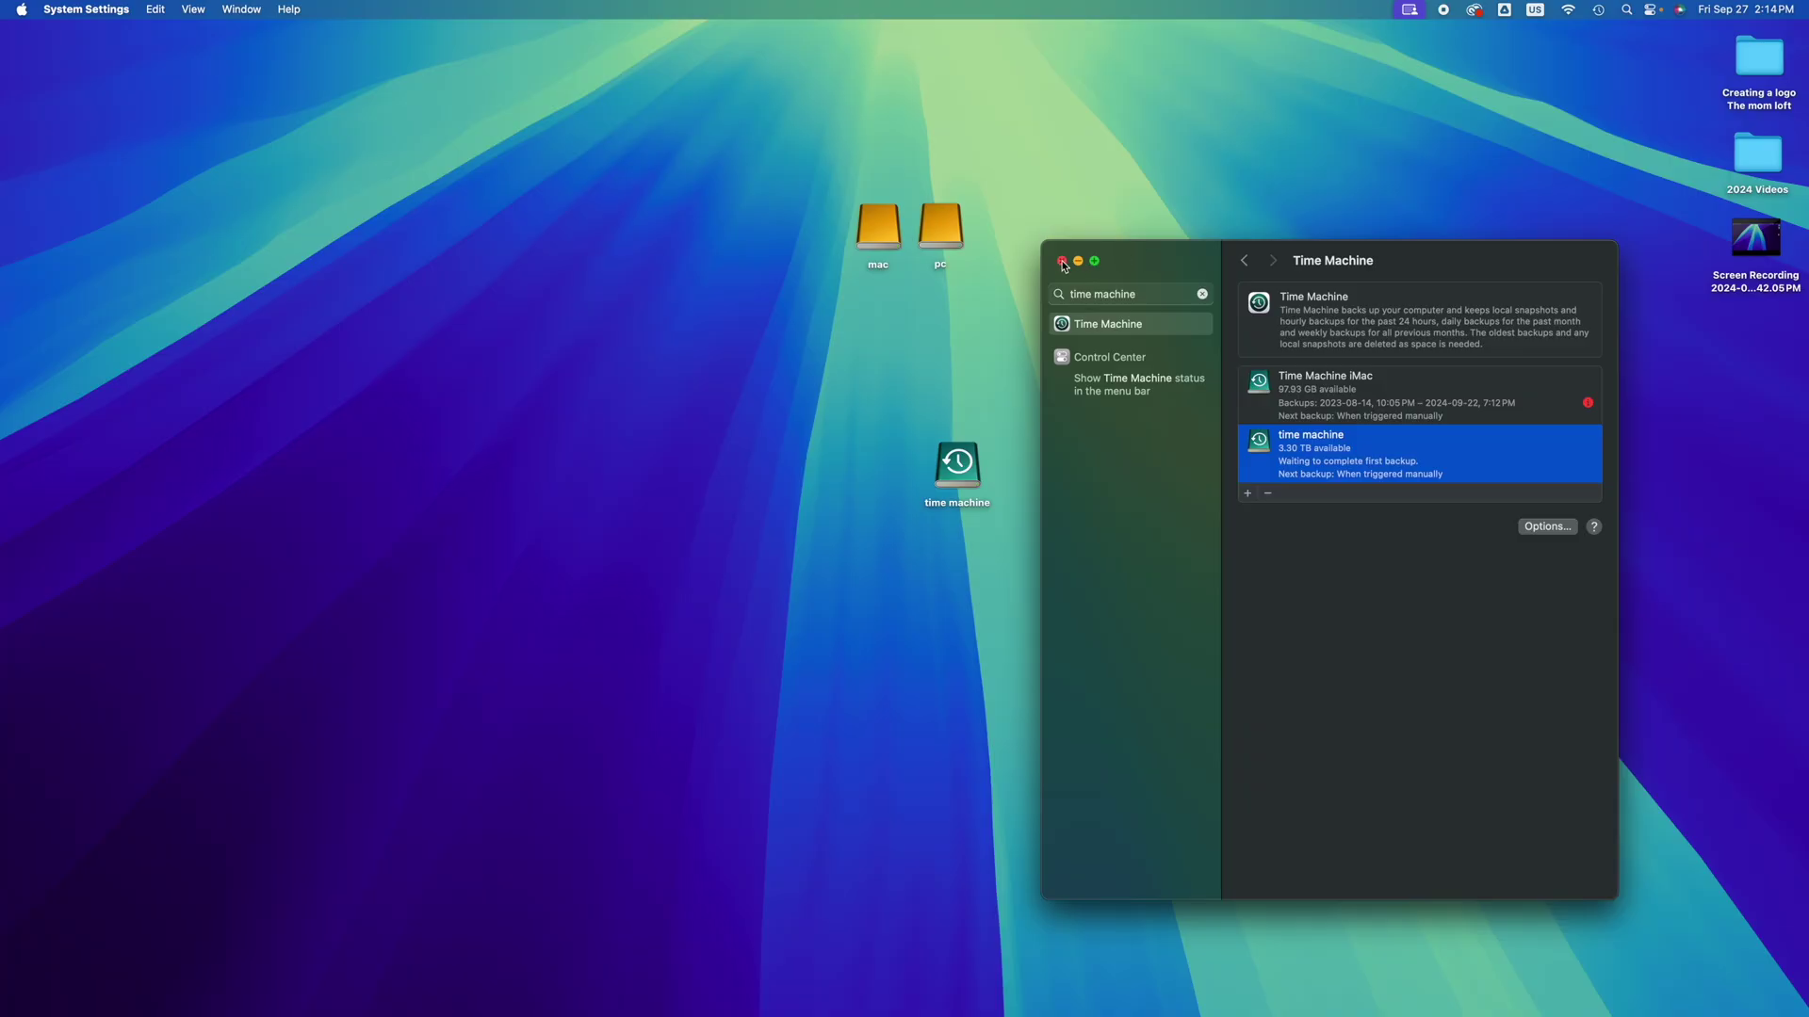
pyautogui.click(1061, 261)
pyautogui.moveTo(959, 237); pyautogui.dragTo(1074, 309)
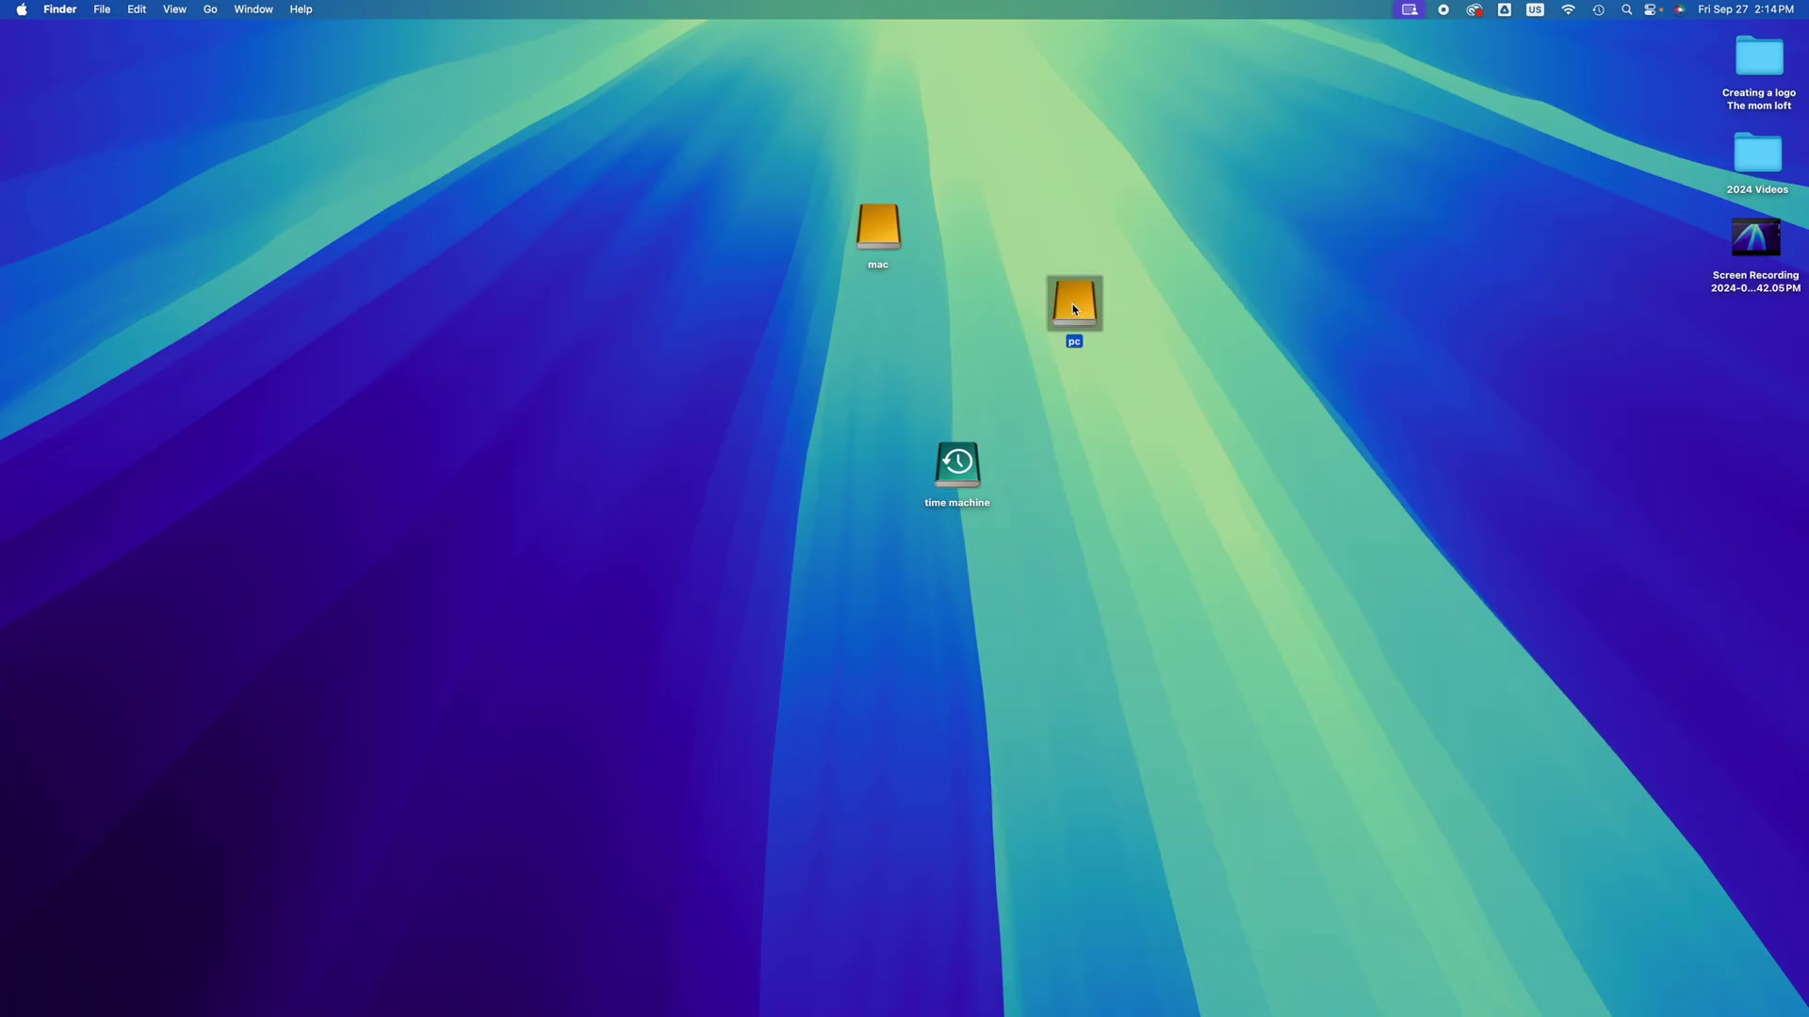
# - Open the pc drive and create a test folder named 'hagsjhagS' in it
pyautogui.doubleClick(1074, 309)
pyautogui.moveTo(851, 215); pyautogui.dragTo(855, 342)
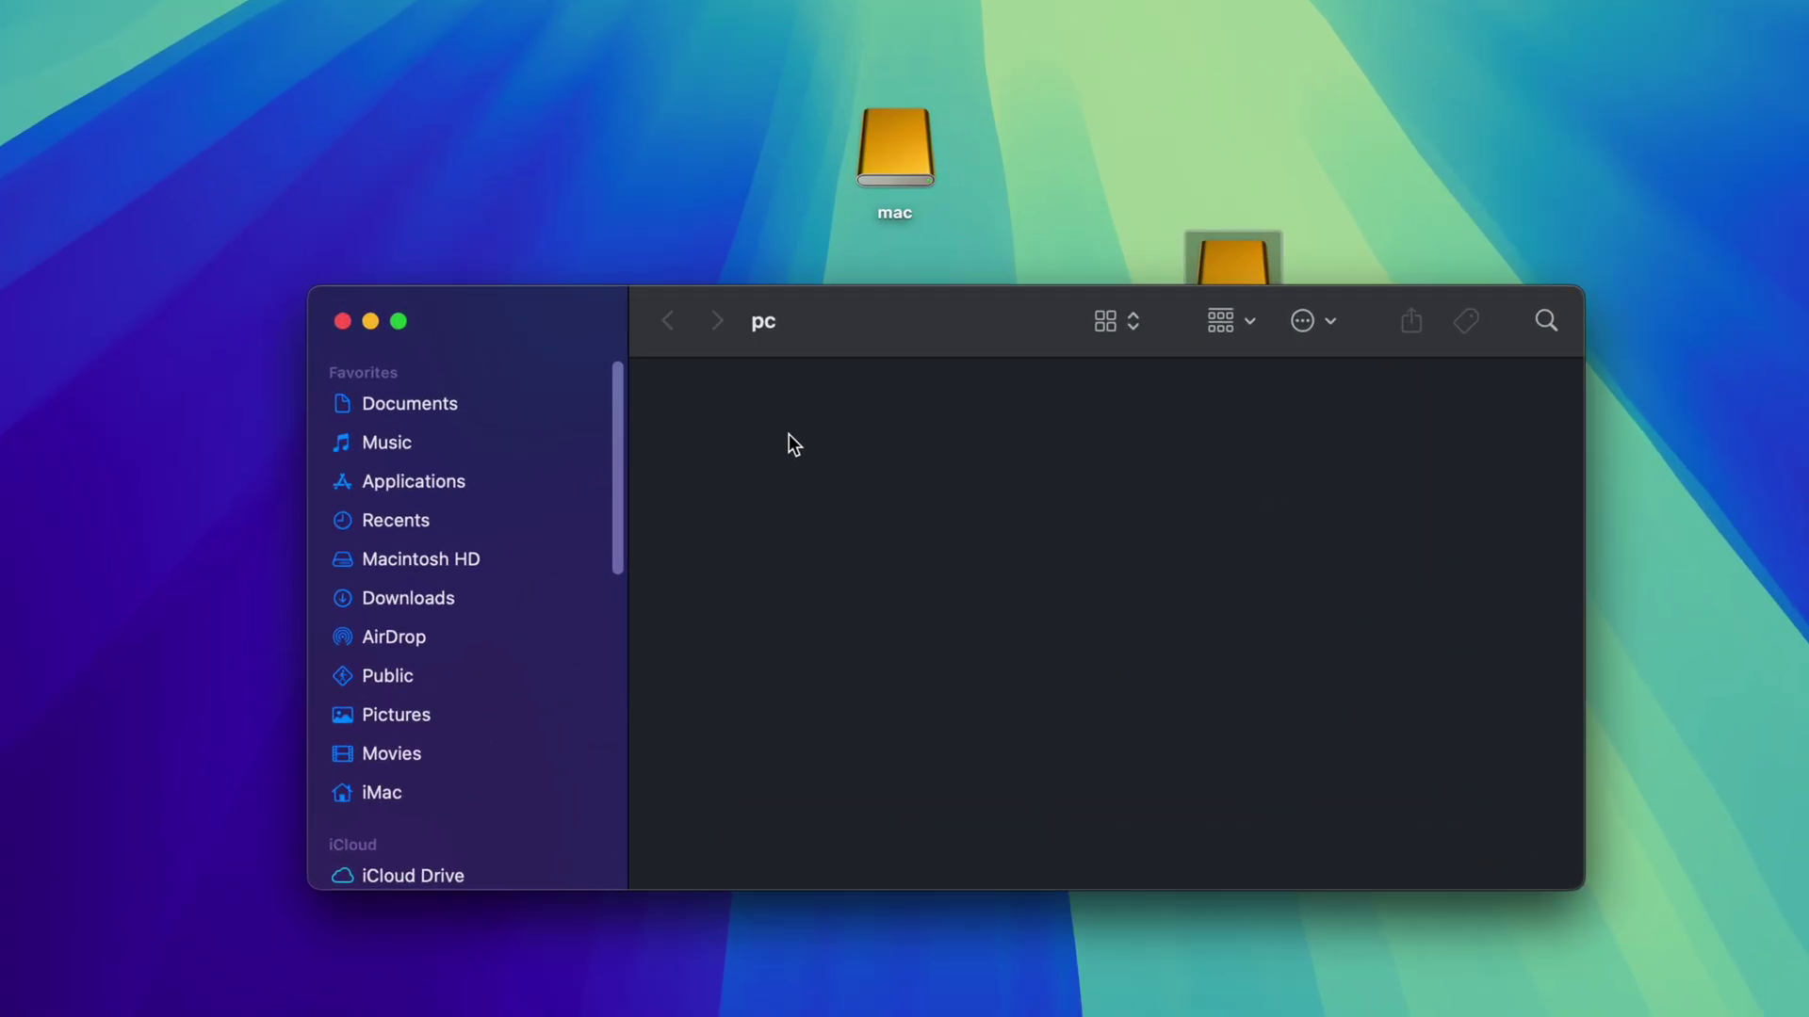
pyautogui.rightClick(819, 396)
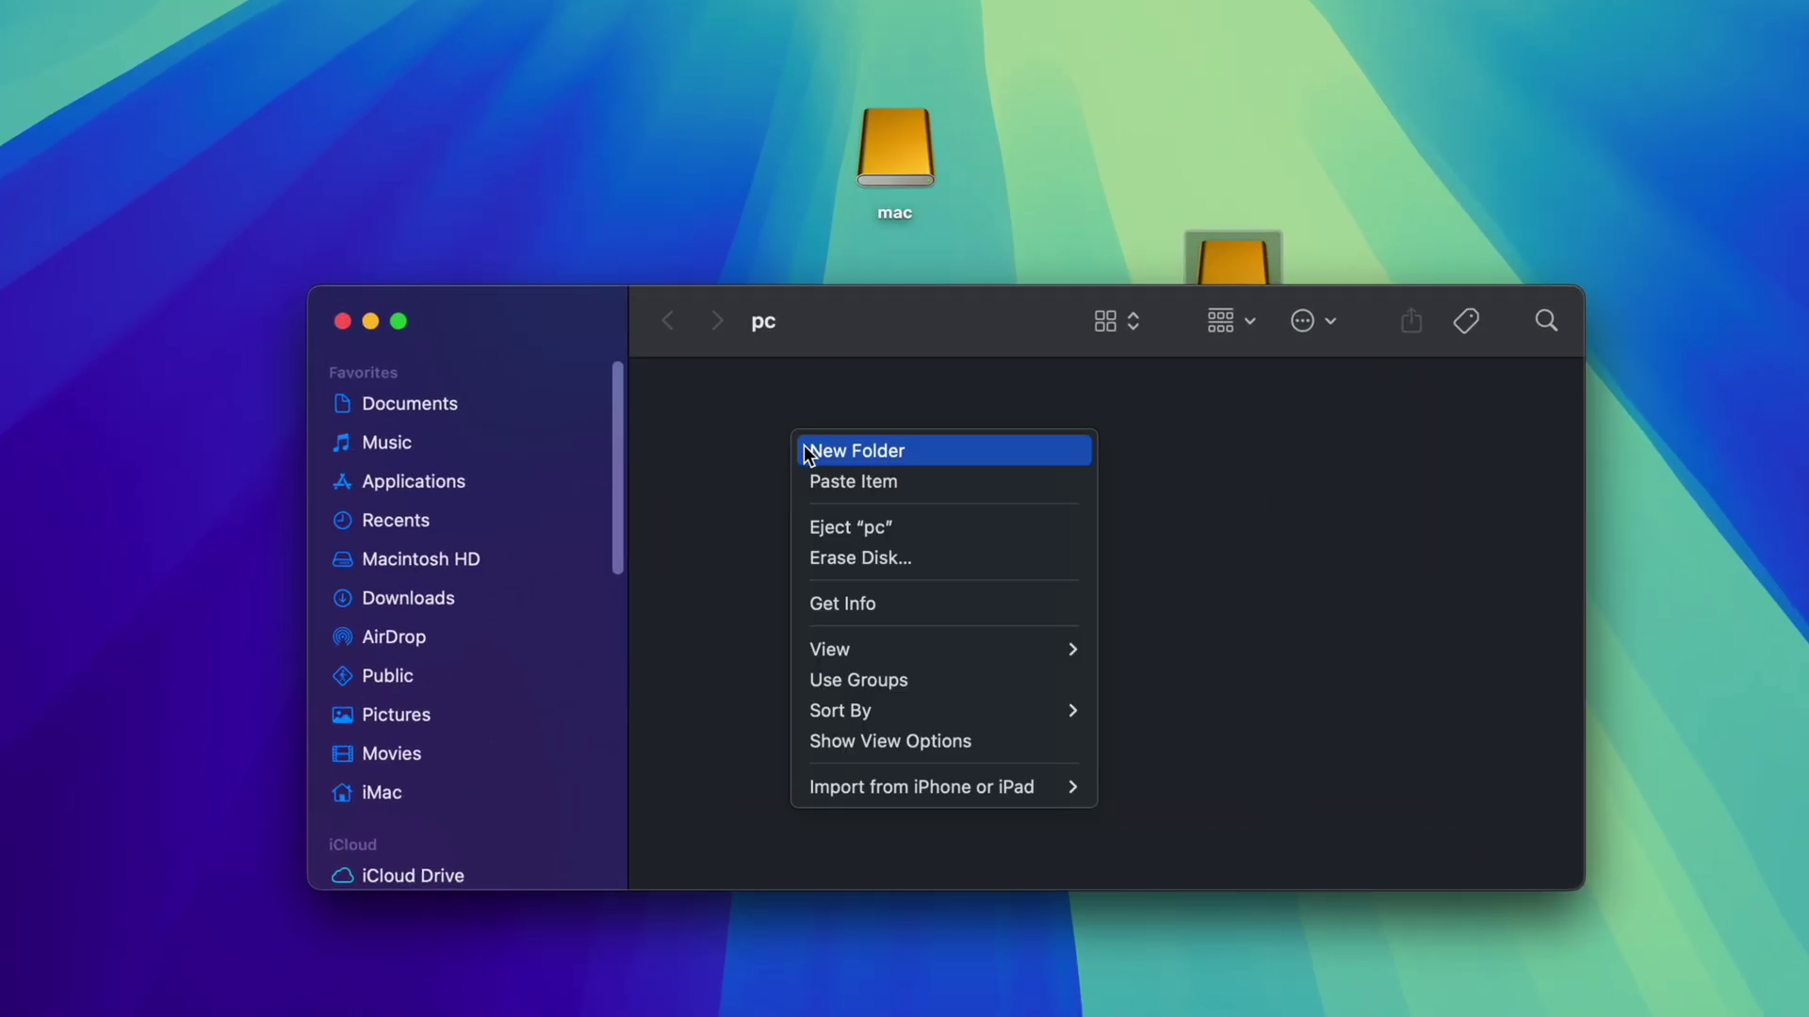
pyautogui.click(808, 452)
pyautogui.write('hagsjhagS')
pyautogui.click(891, 484)
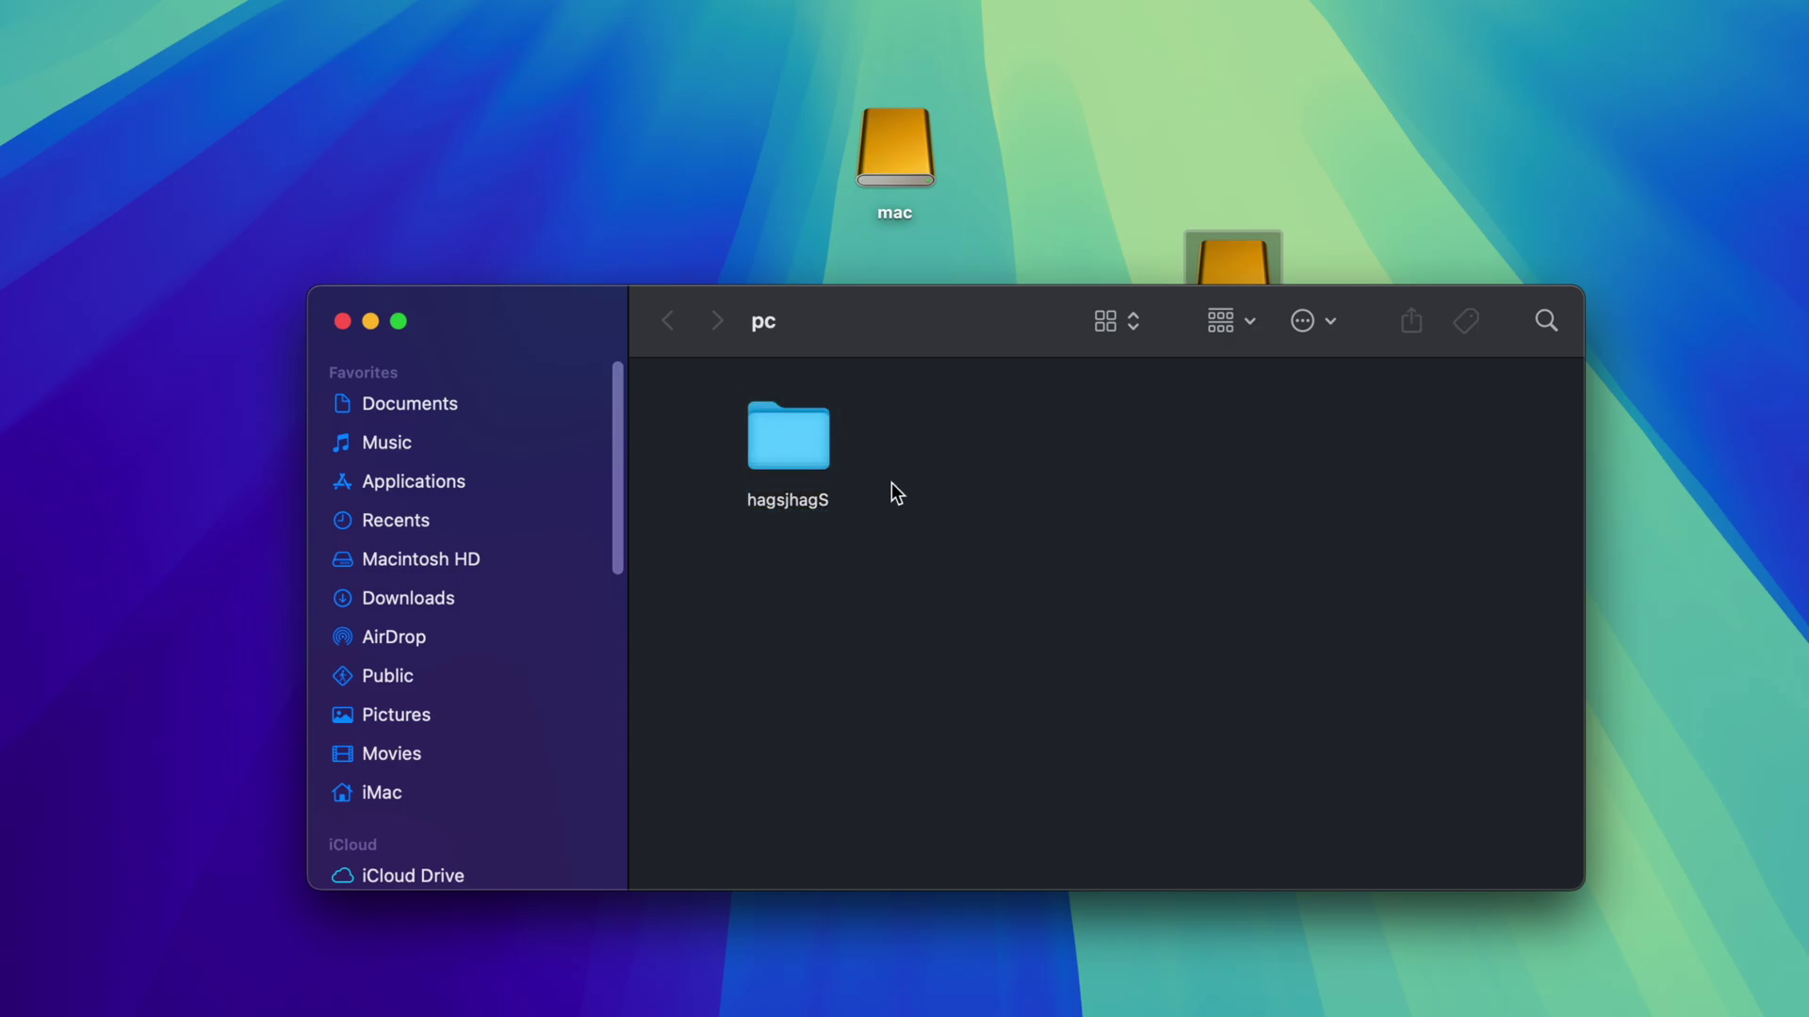
# - Move the test folder to the Trash and permanently empty the Trash
pyautogui.click(802, 457)
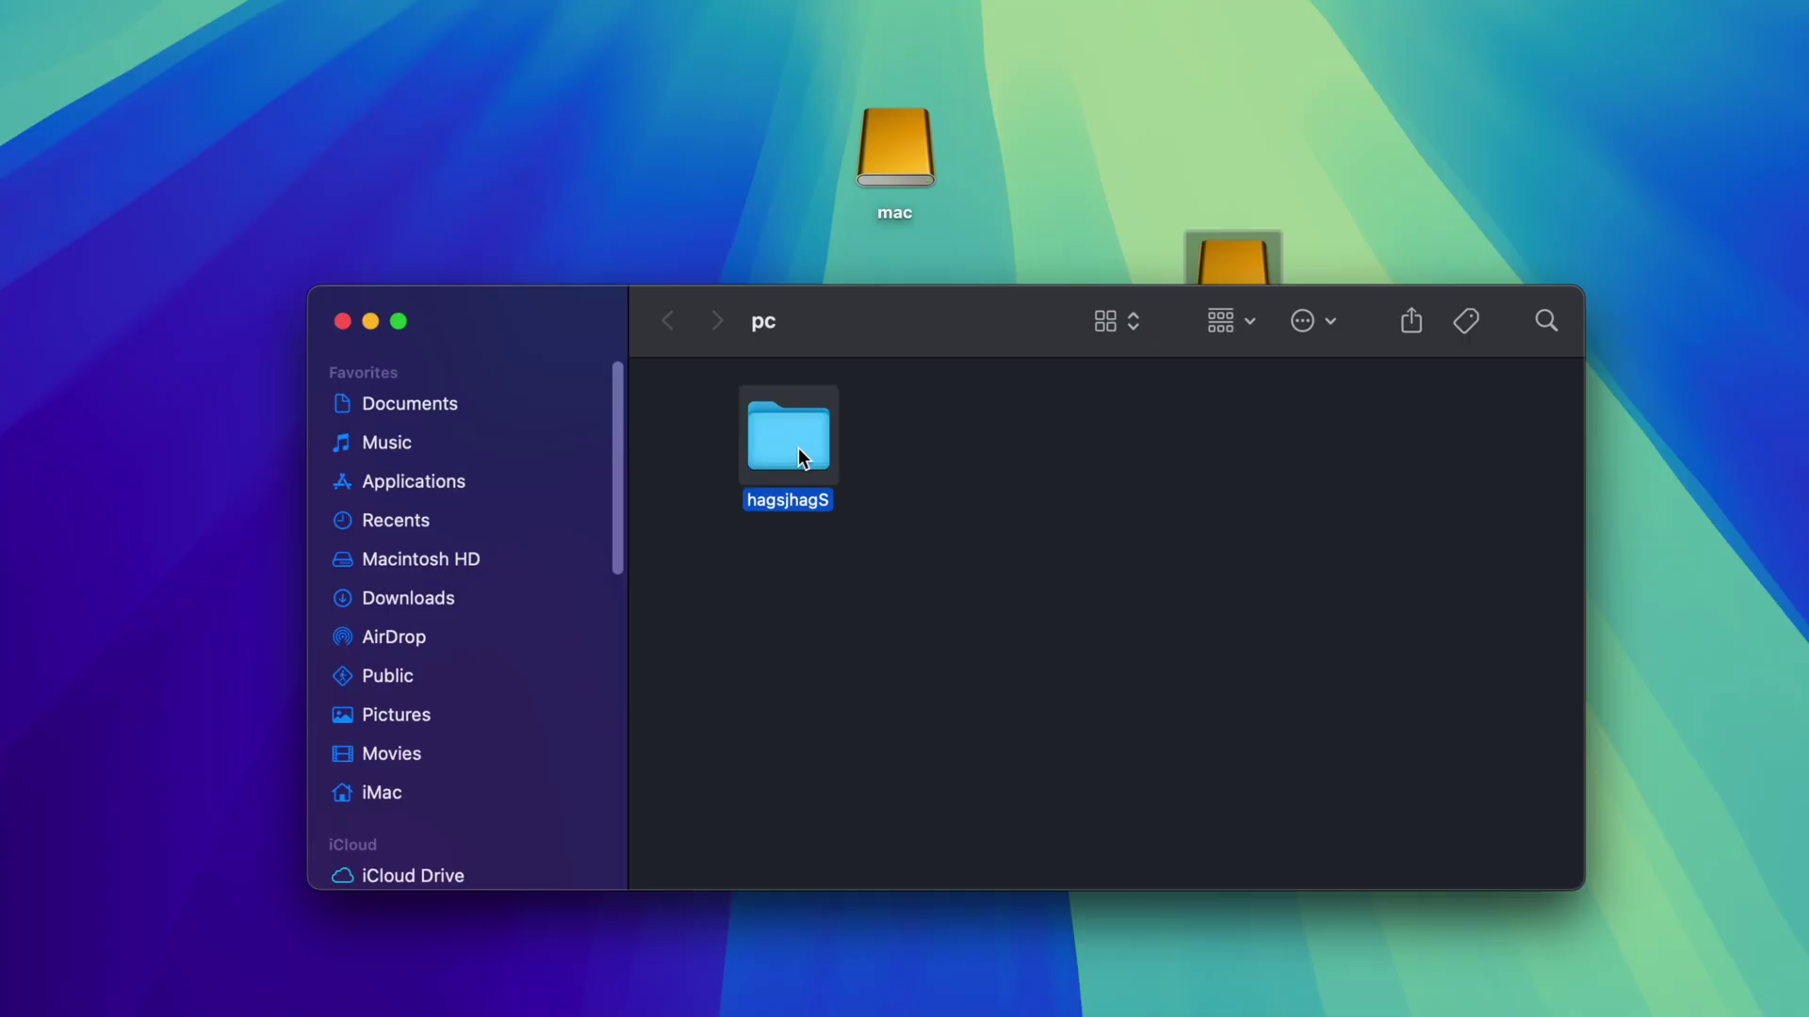
pyautogui.rightClick(798, 456)
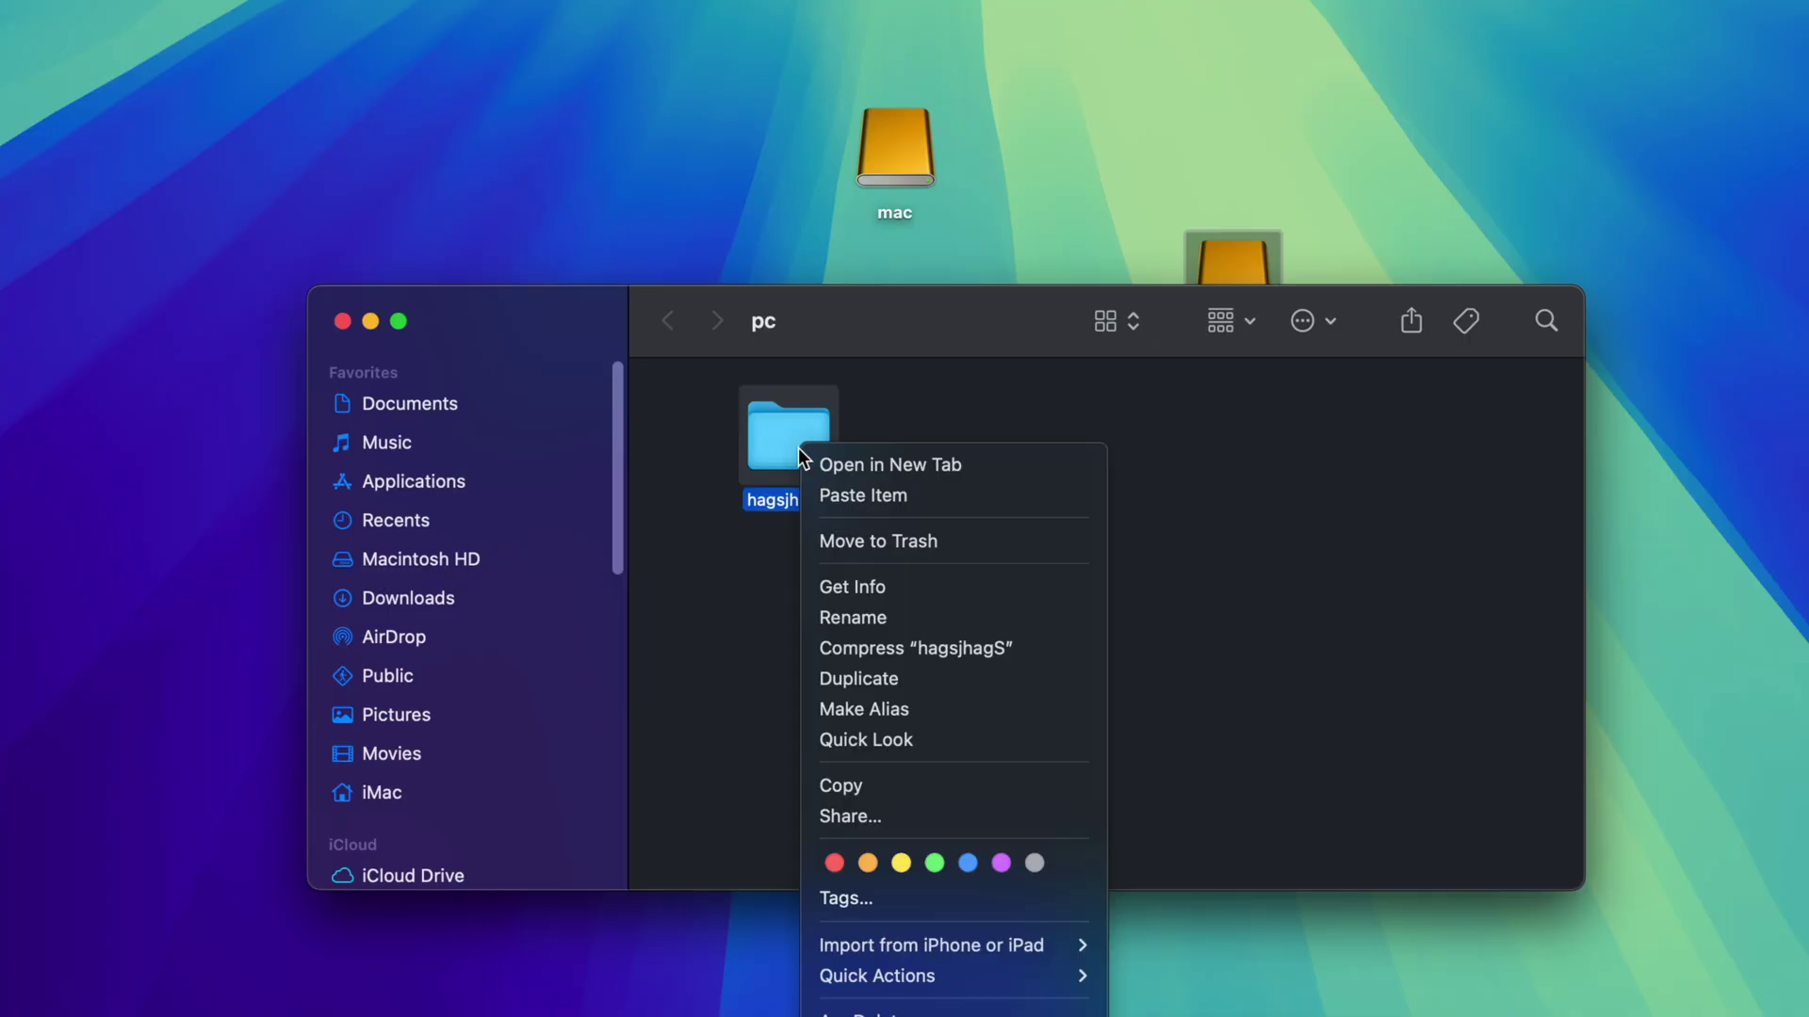
pyautogui.click(939, 556)
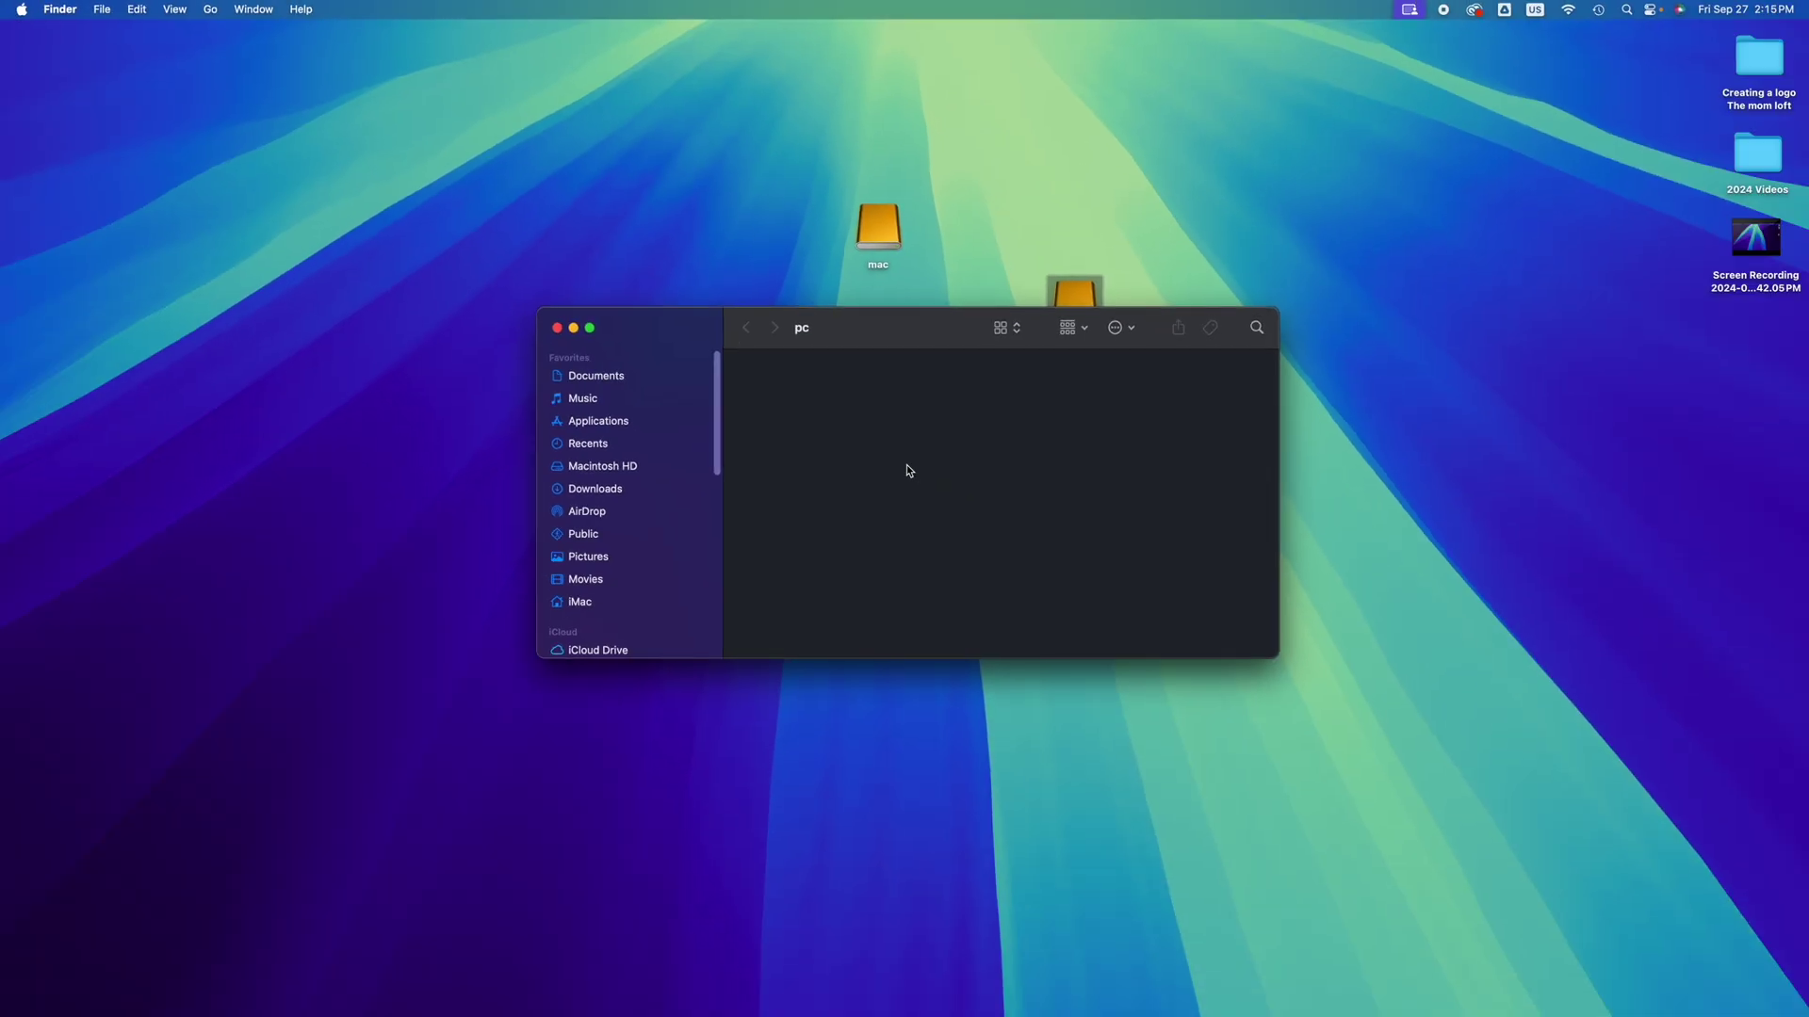
pyautogui.moveTo(1592, 996)
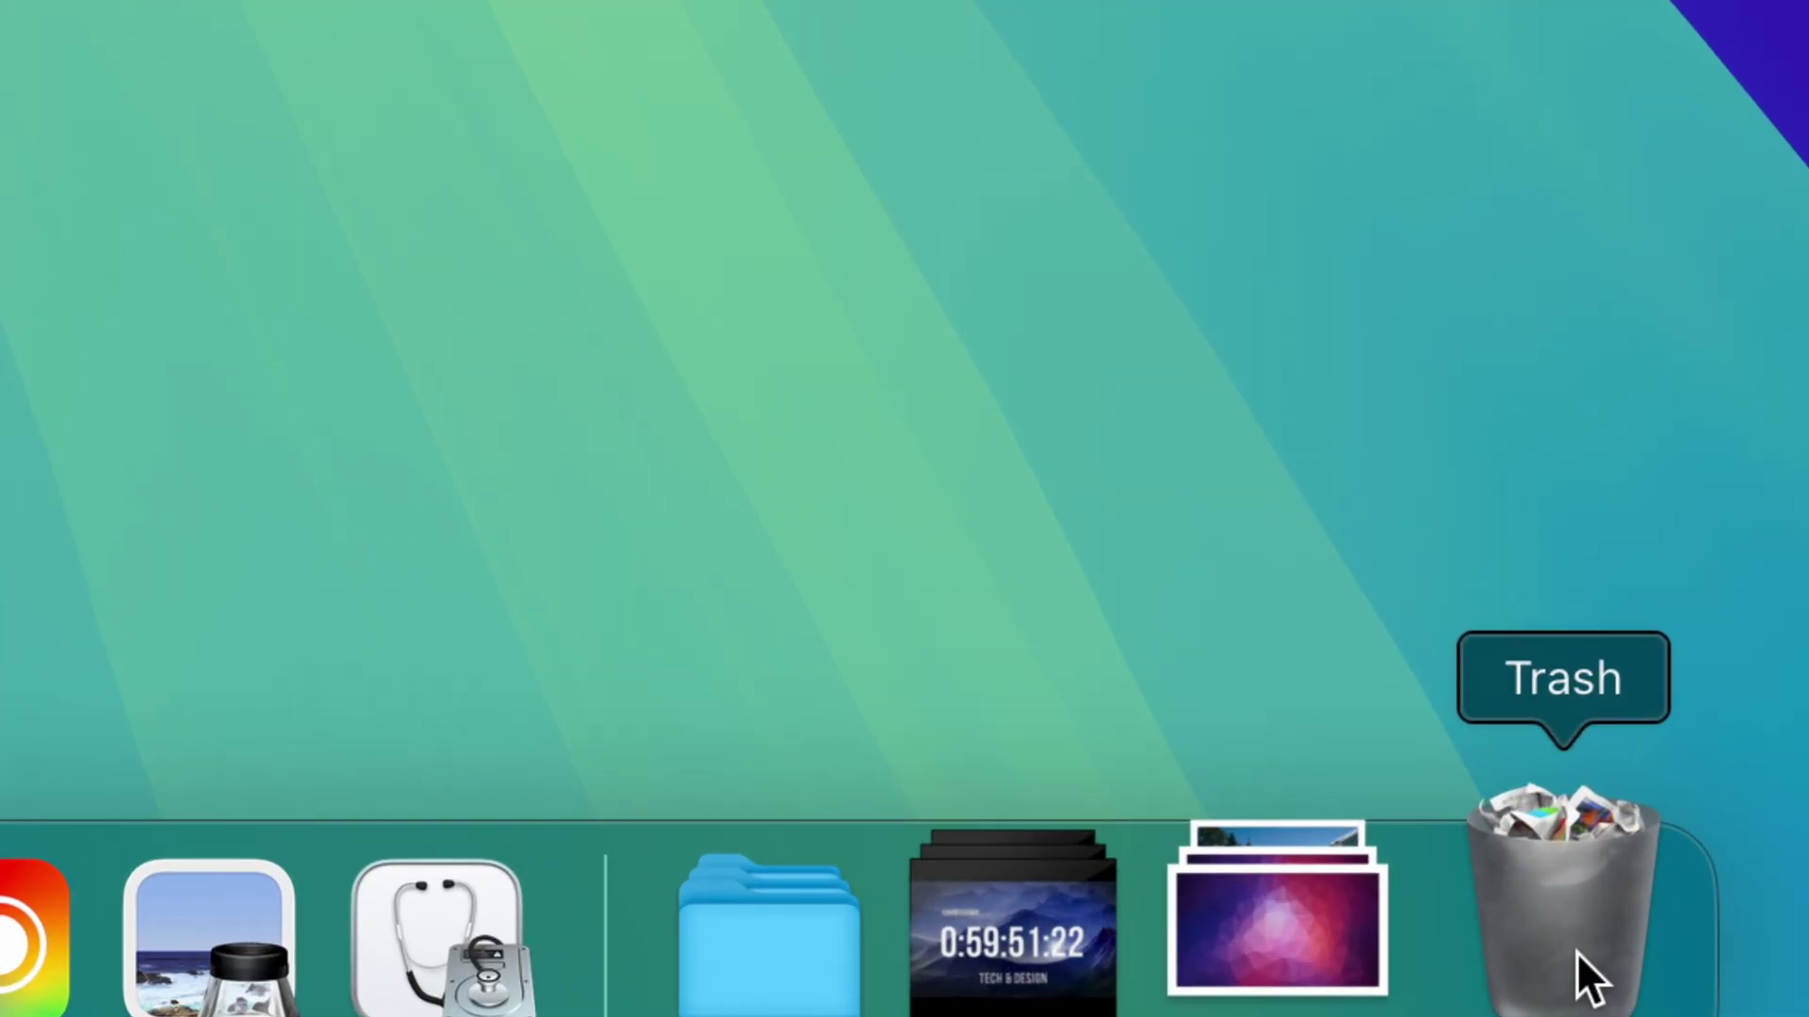
pyautogui.rightClick(1563, 931)
pyautogui.click(1583, 639)
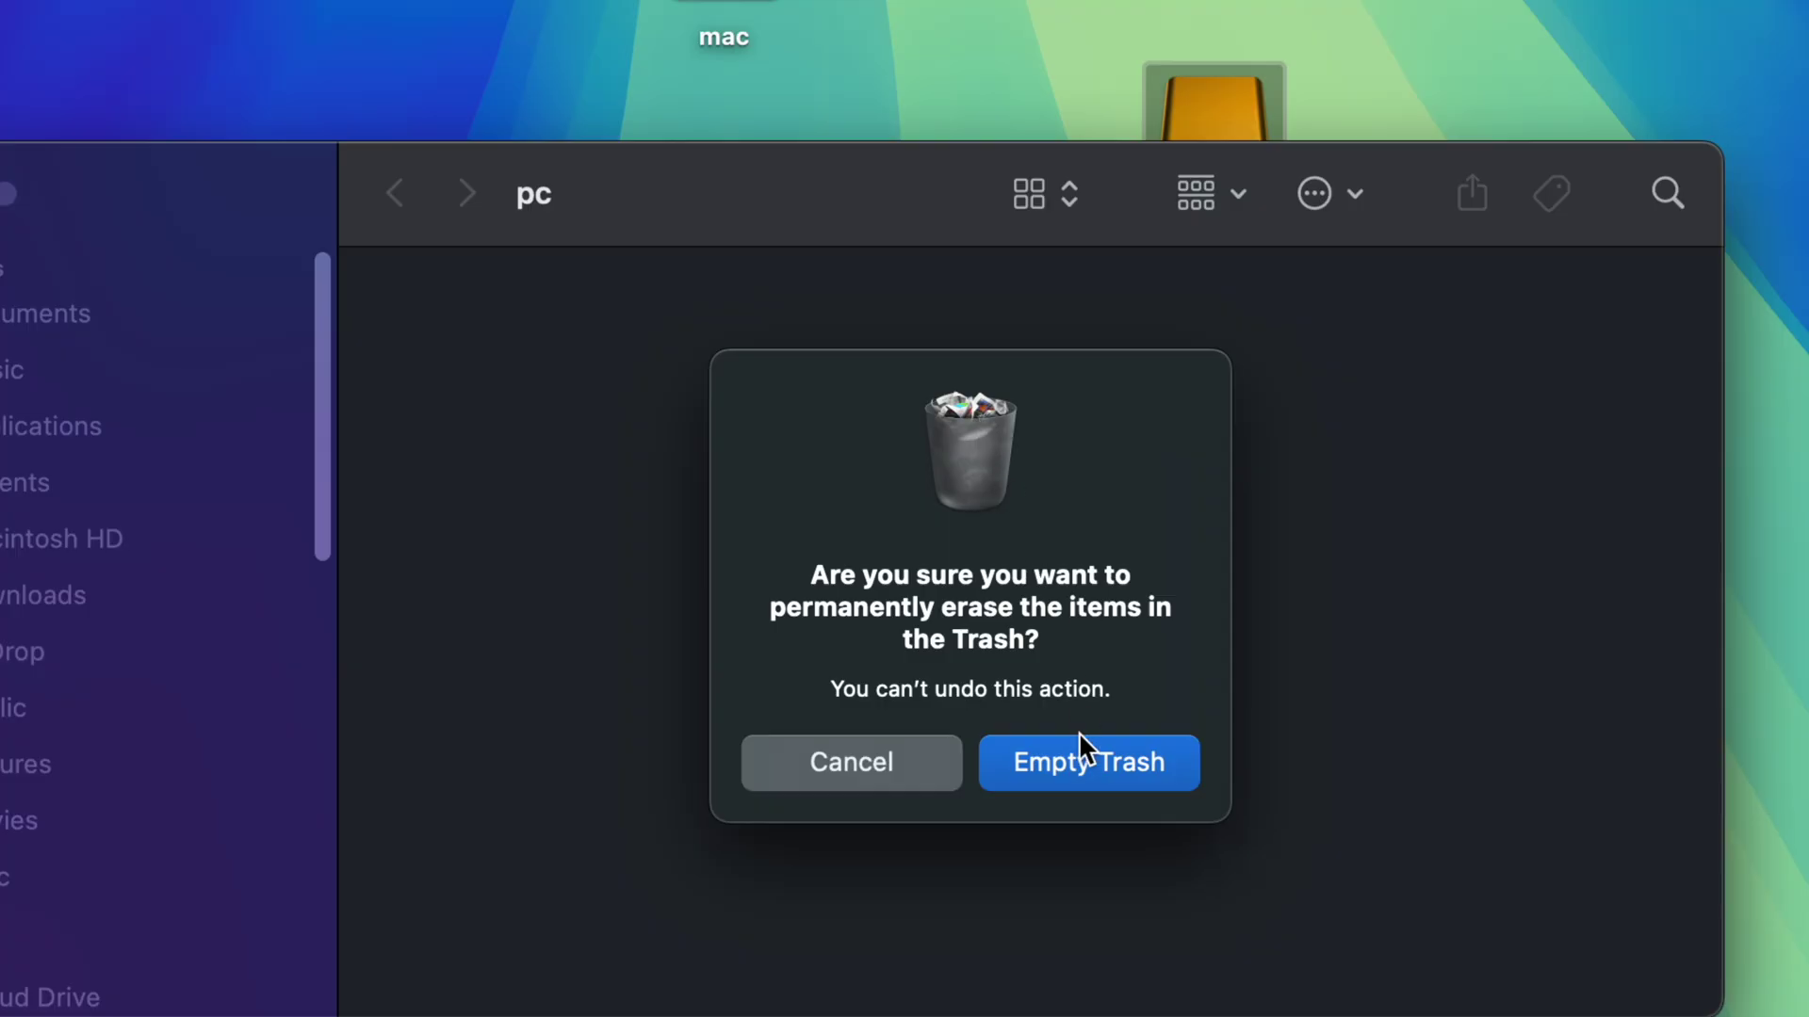
pyautogui.click(1010, 560)
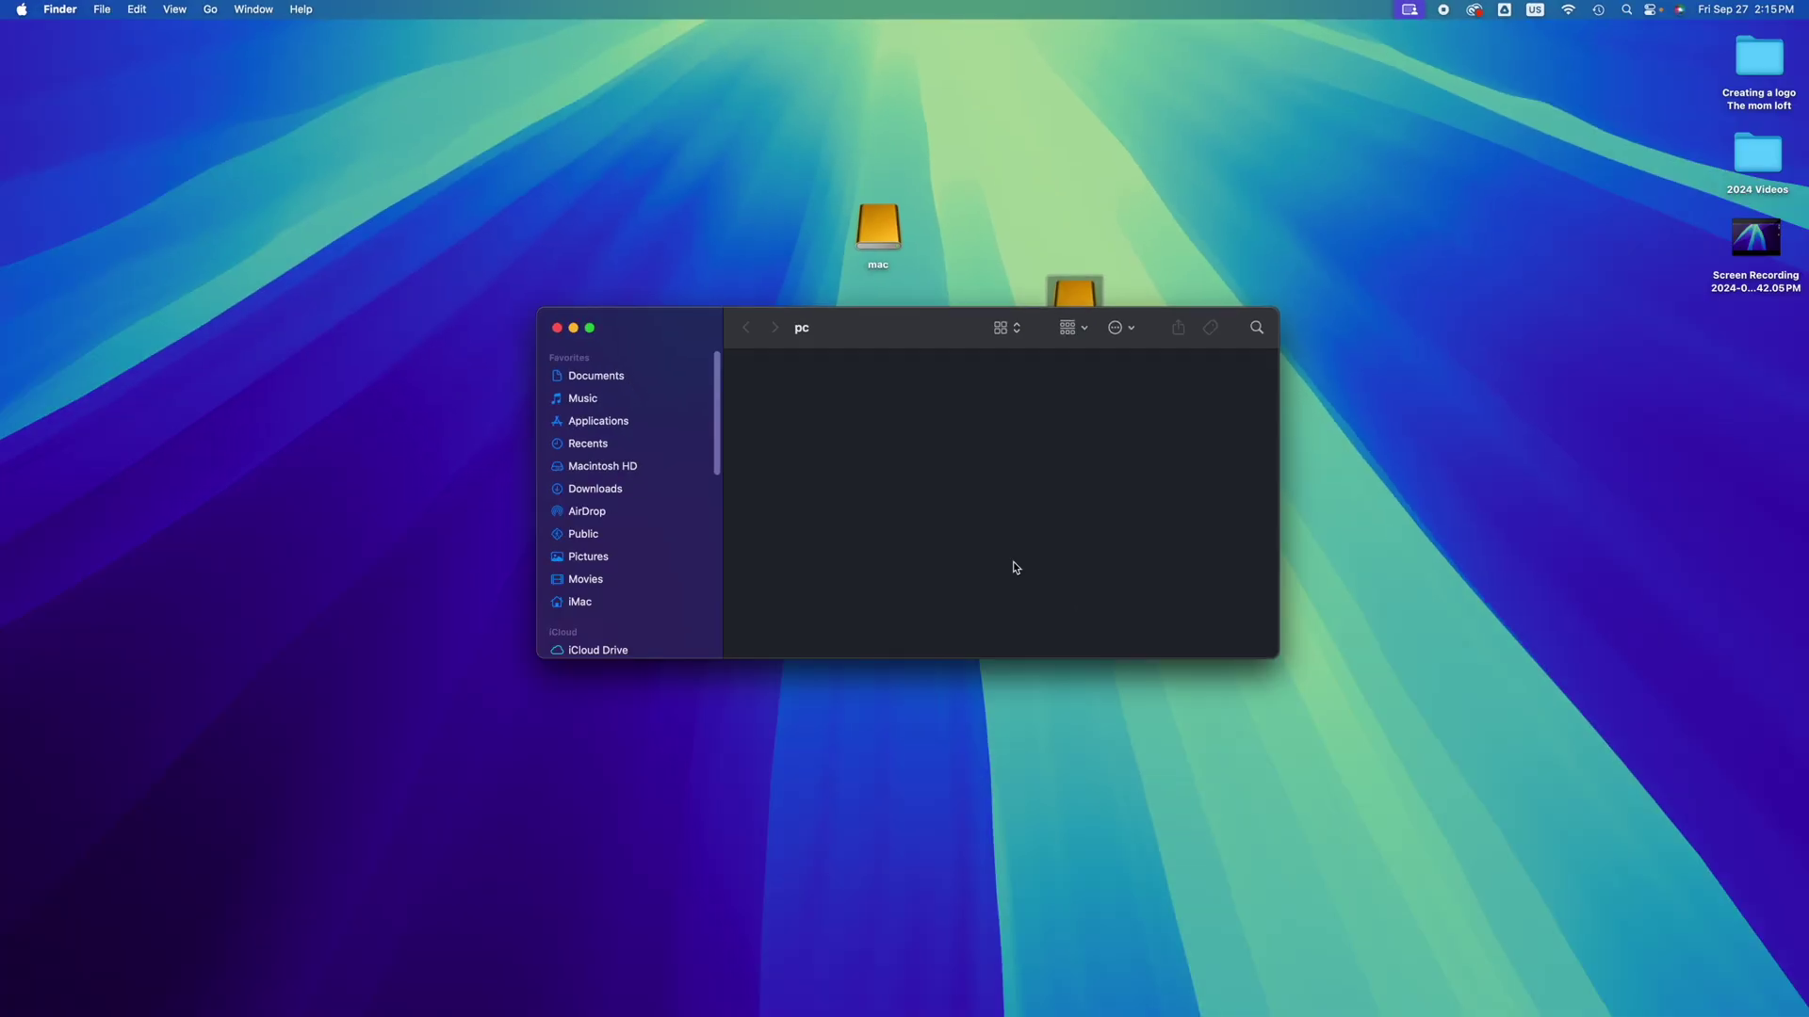
# - Copy the desktop Screen Recording file into the pc window, then close that window
pyautogui.moveTo(896, 332); pyautogui.dragTo(881, 343)
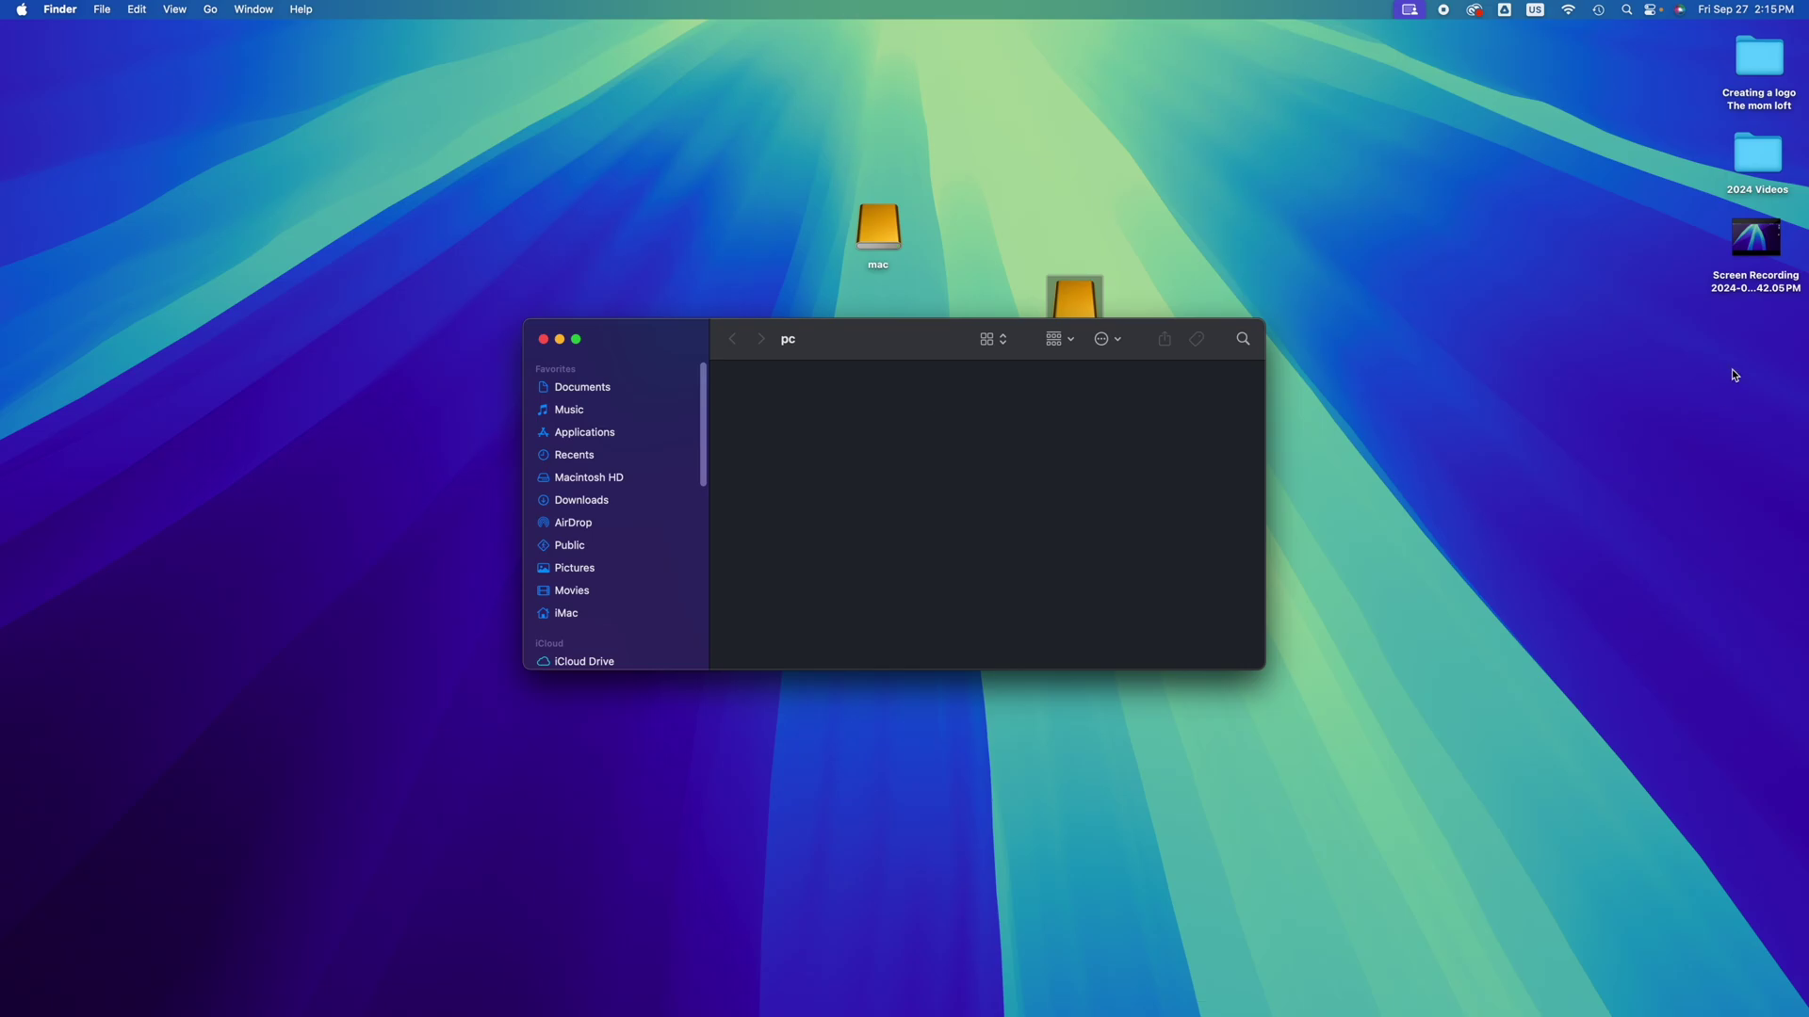
pyautogui.click(1761, 251)
pyautogui.moveTo(1761, 250); pyautogui.dragTo(890, 448)
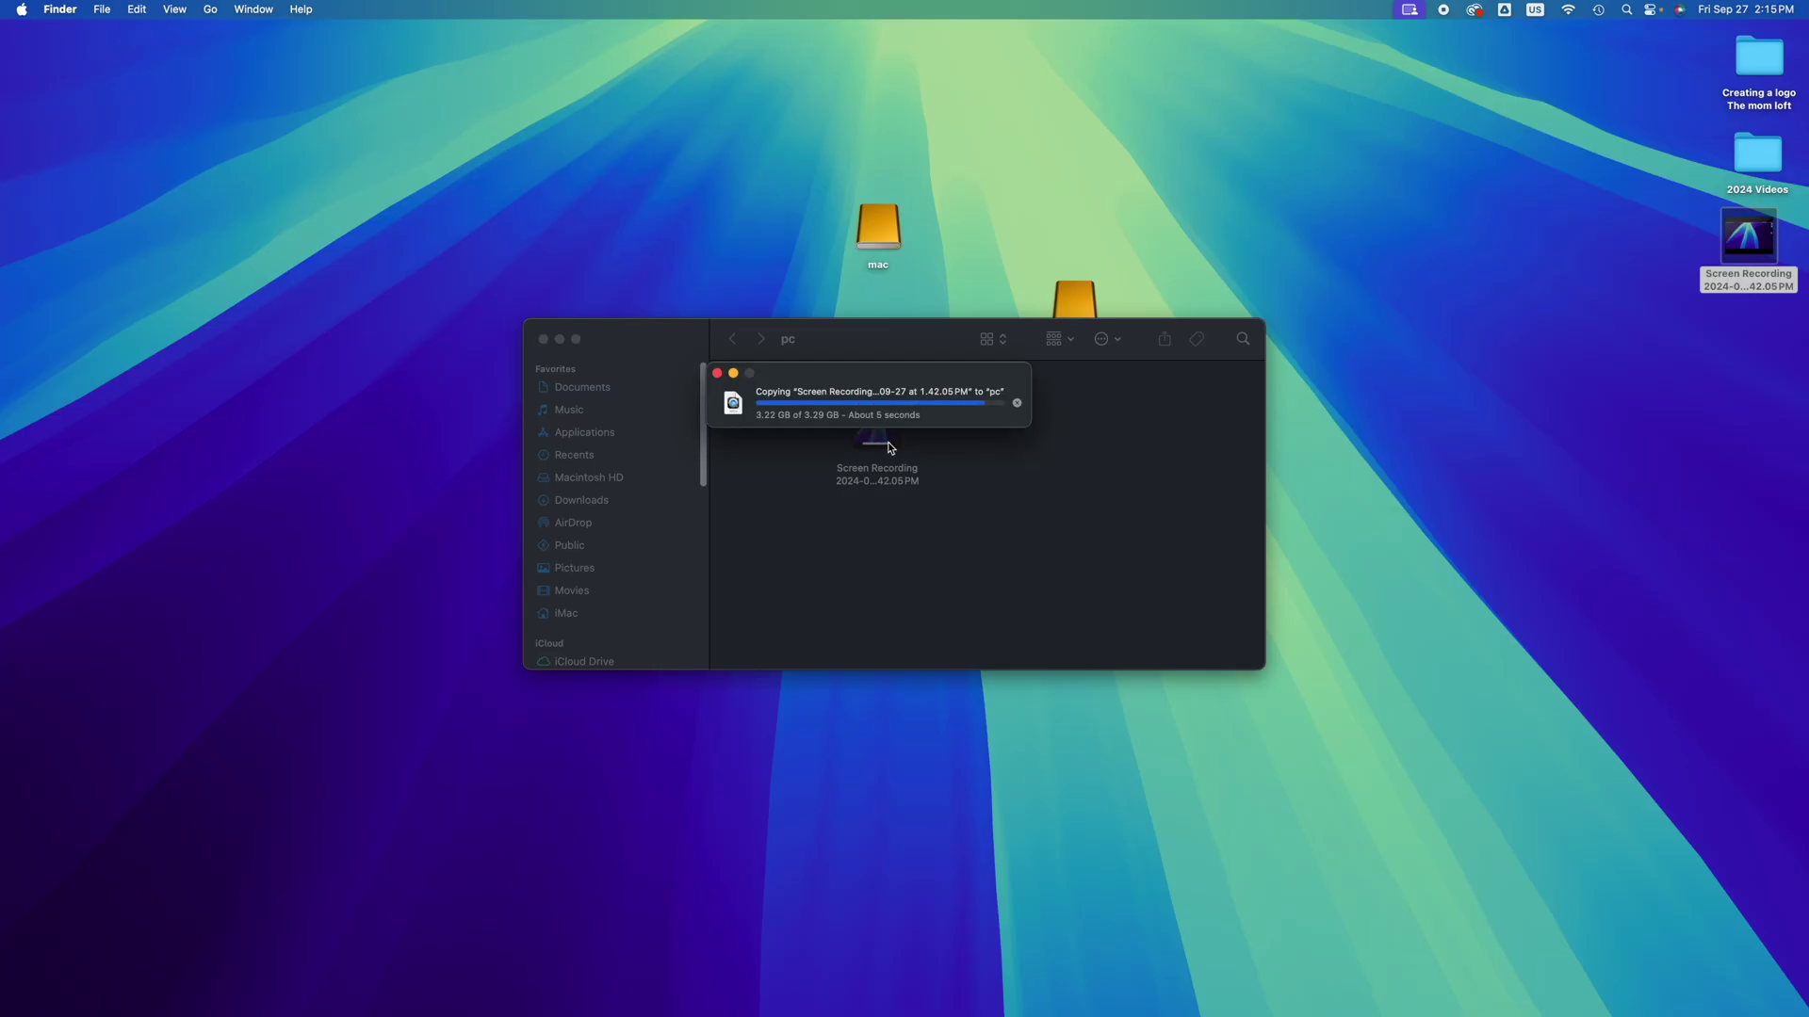
pyautogui.click(893, 373)
pyautogui.moveTo(893, 373); pyautogui.dragTo(934, 550)
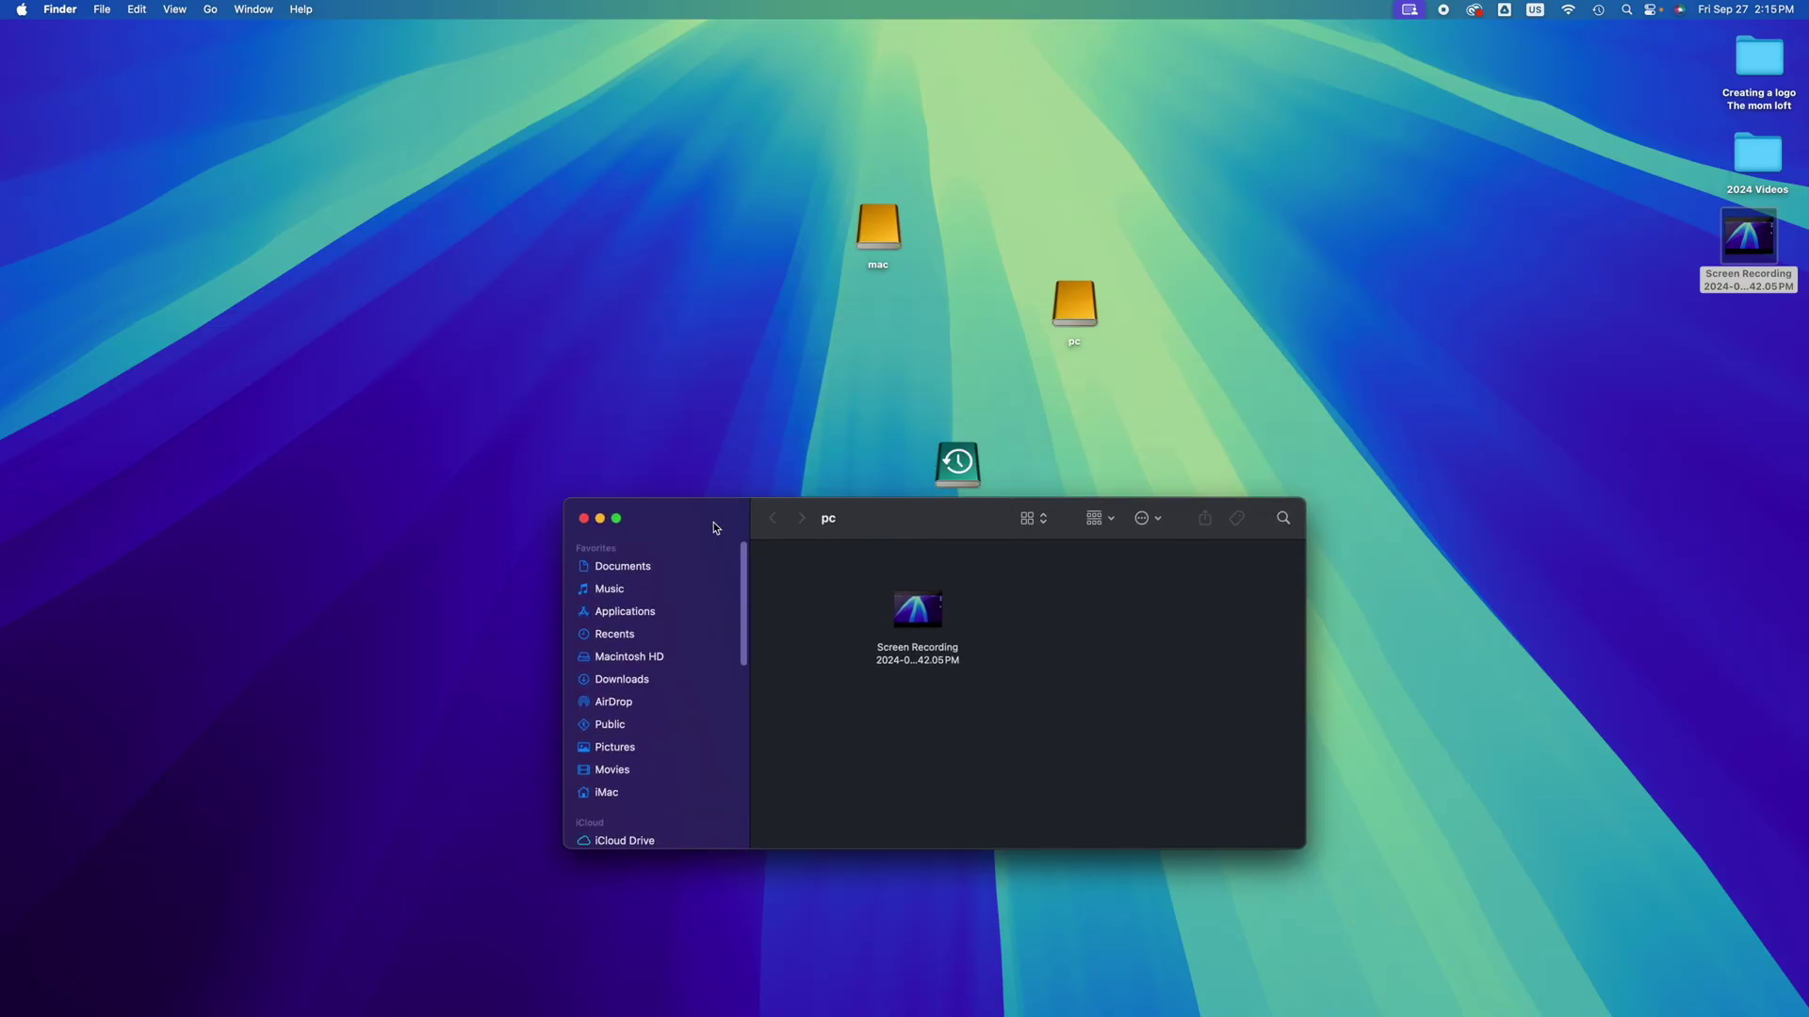
pyautogui.click(583, 518)
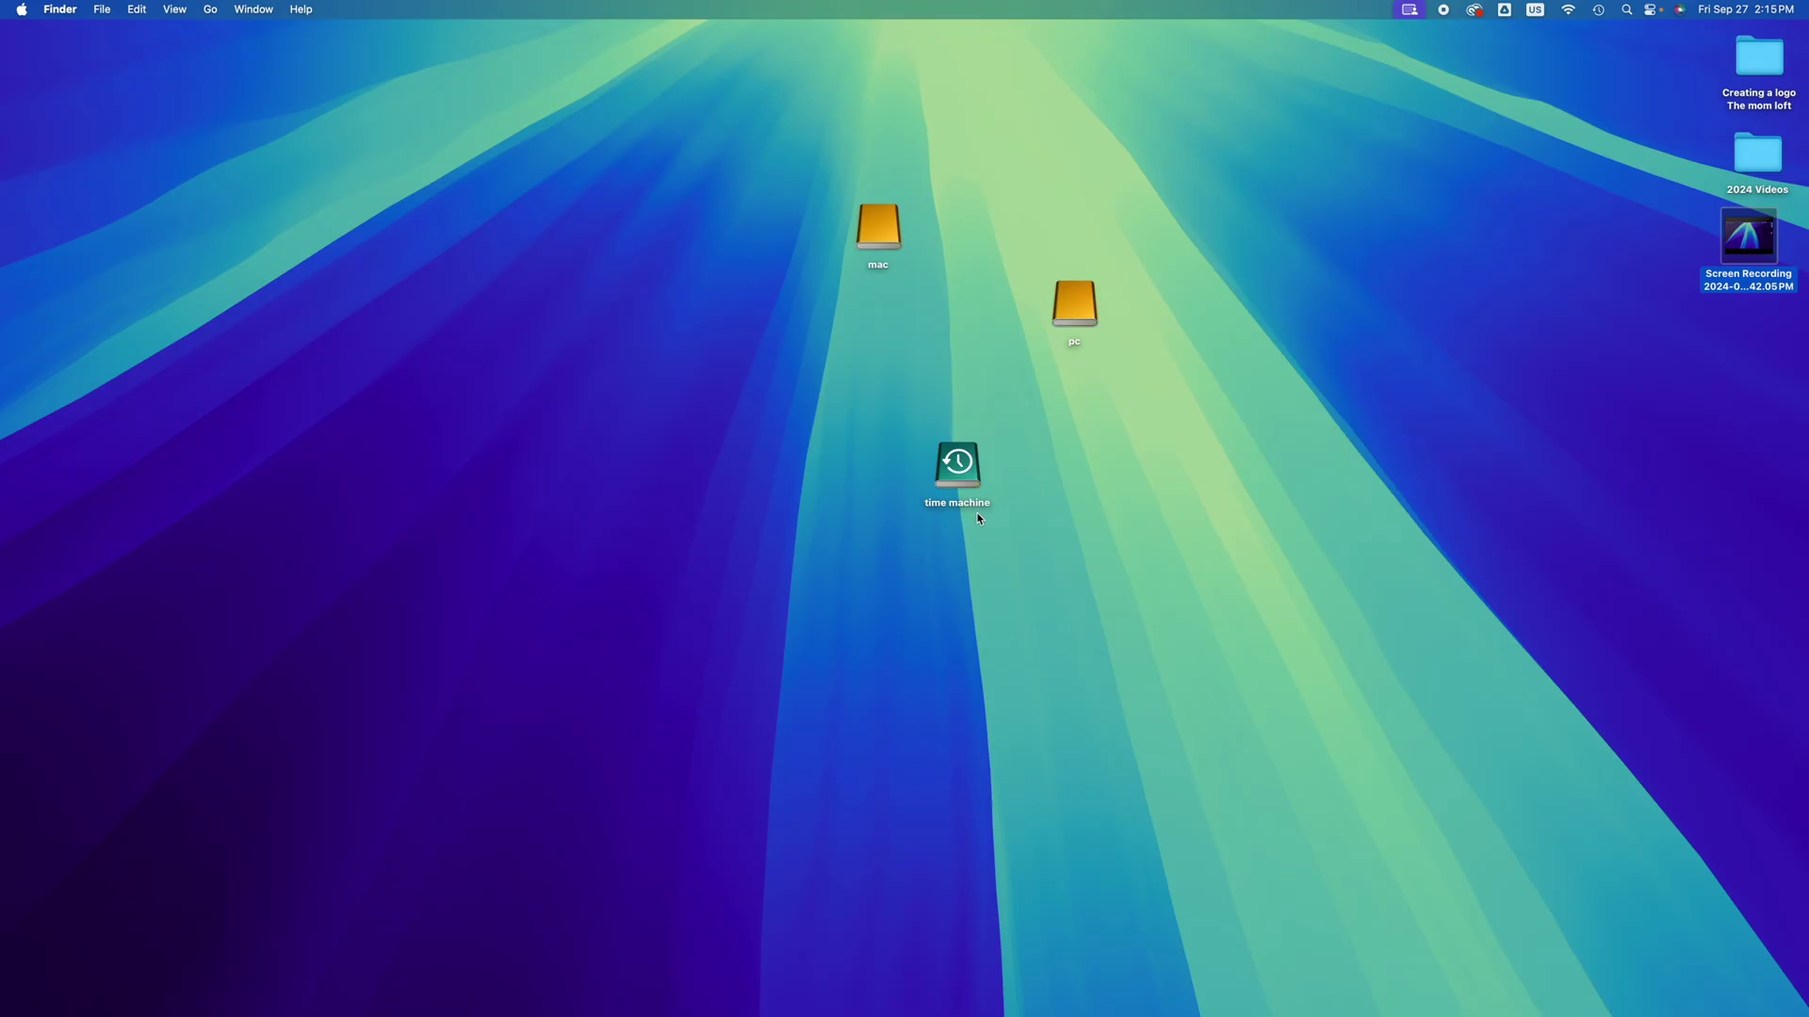
# - Eject the time machine volume, choosing Eject All for all three SSD volumes
pyautogui.rightClick(961, 466)
pyautogui.click(1050, 524)
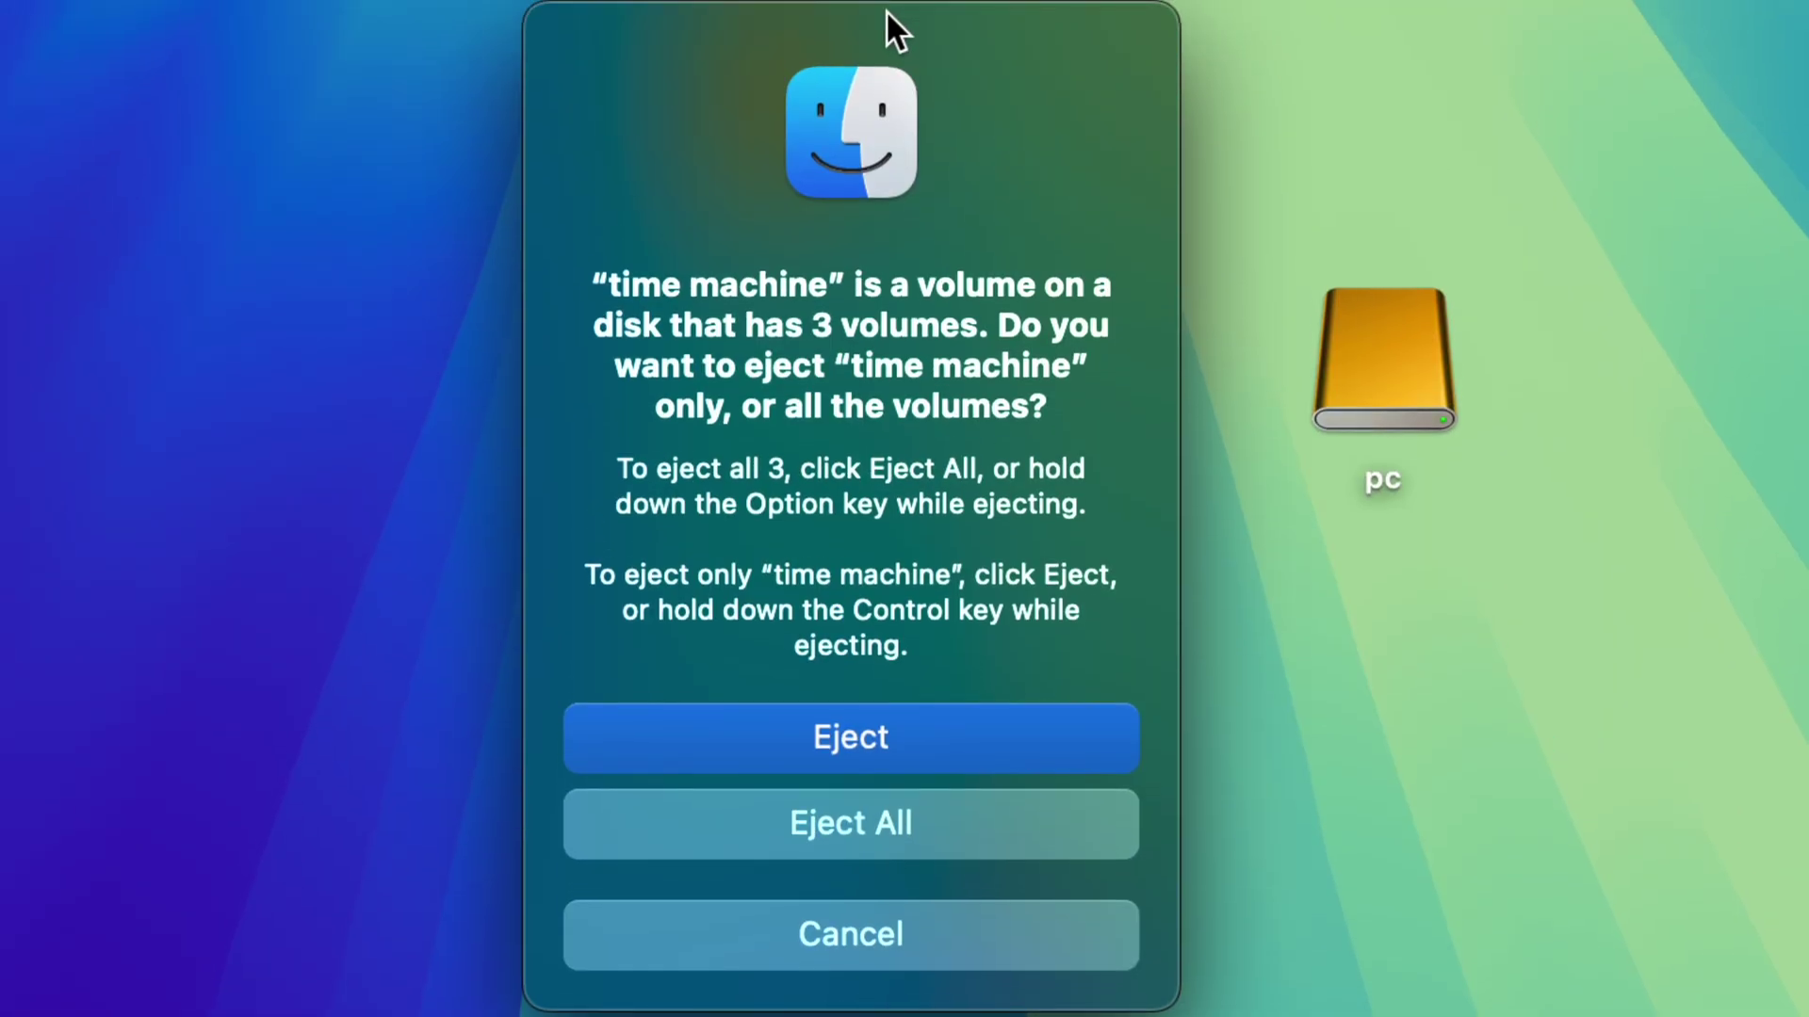
pyautogui.click(733, 834)
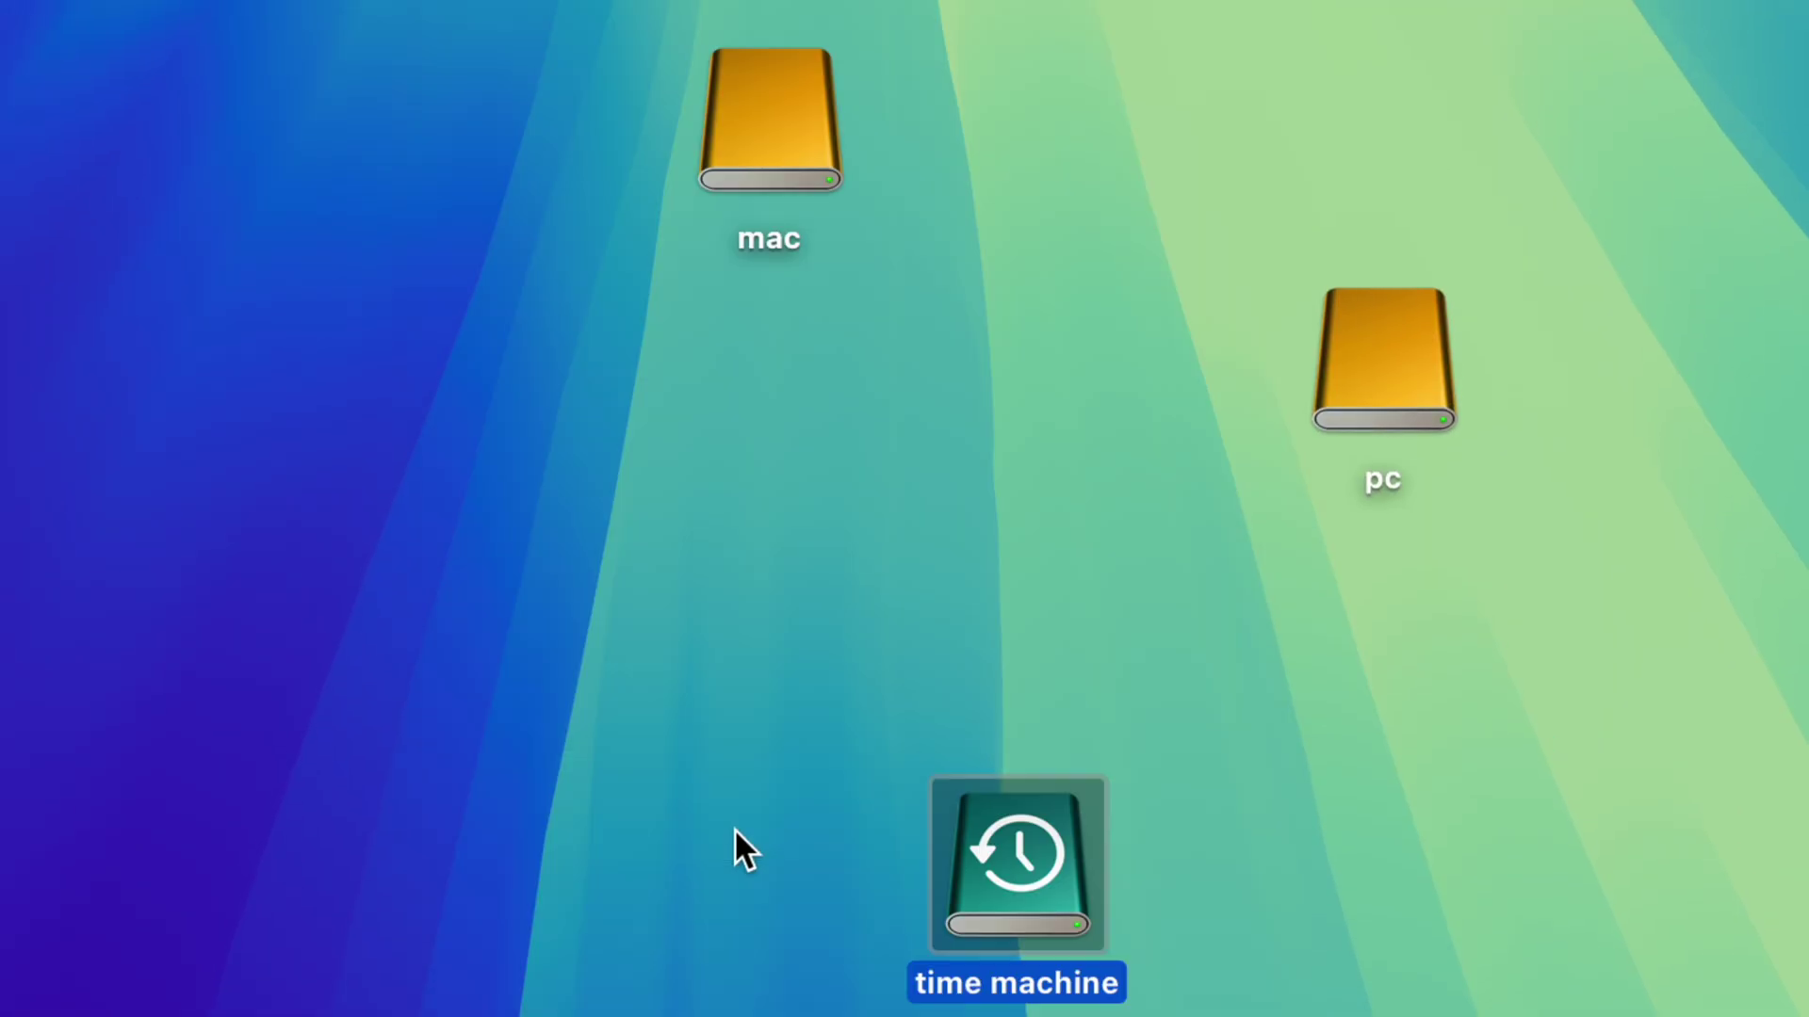